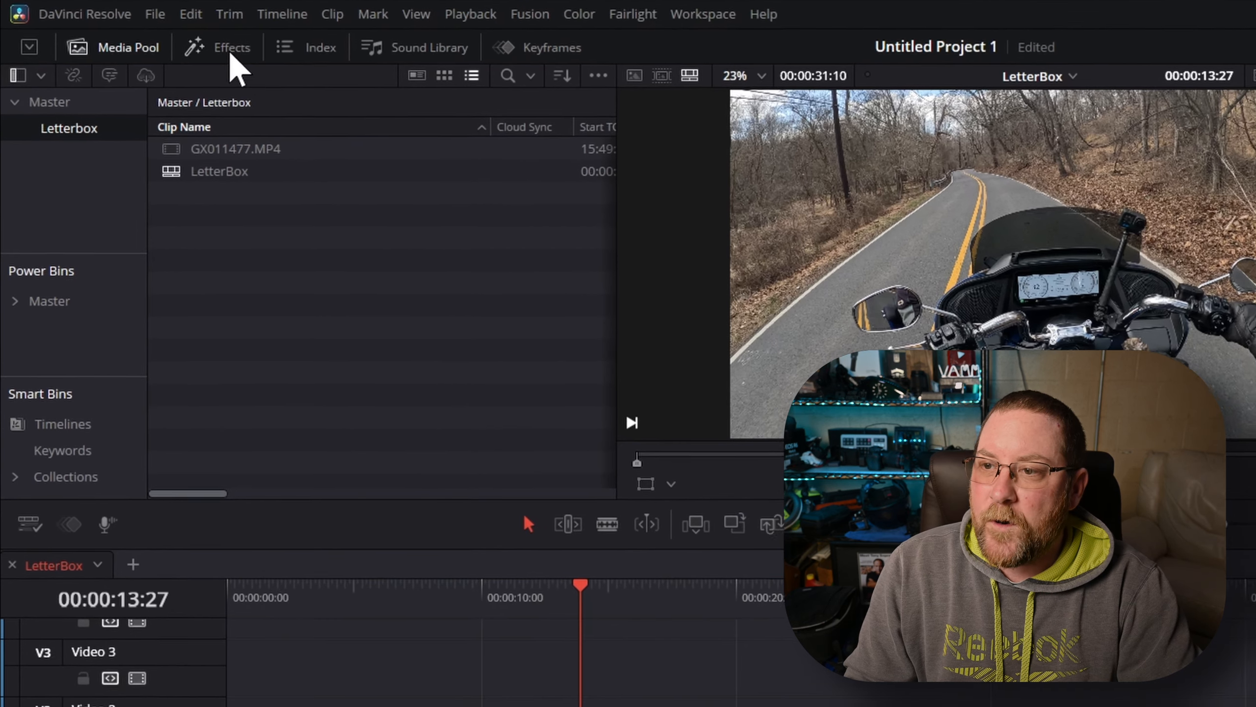
Add an Adjustment Clip on Video 2 above the GX011477.MP4 footage and extend it to the footage's full length.
left_click(231, 54)
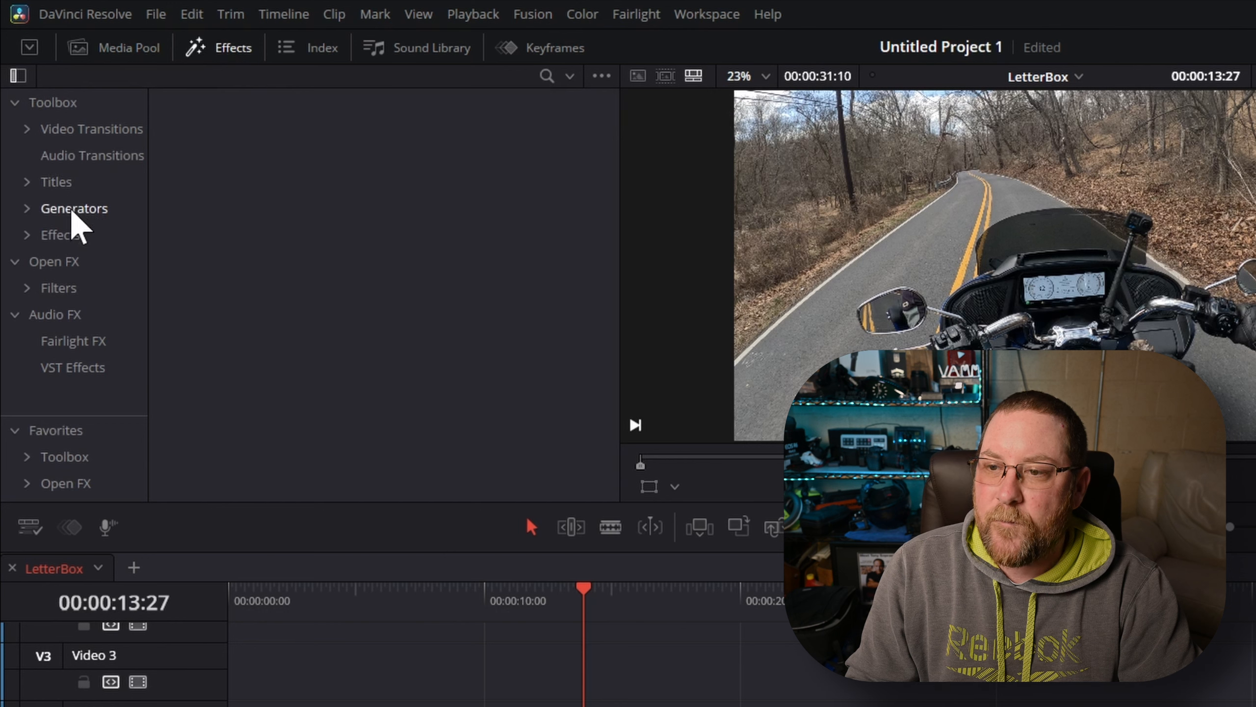
left_click(58, 238)
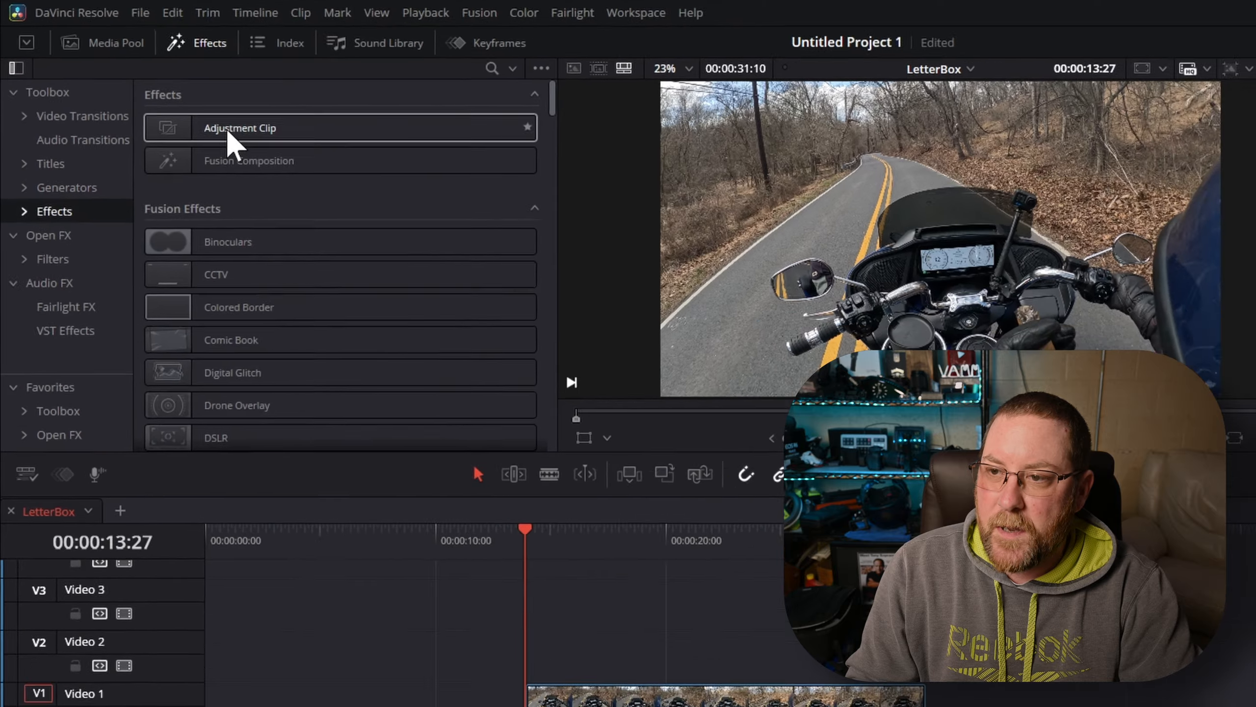
left_click_drag(253, 143, 387, 488)
left_click_drag(470, 482, 685, 488)
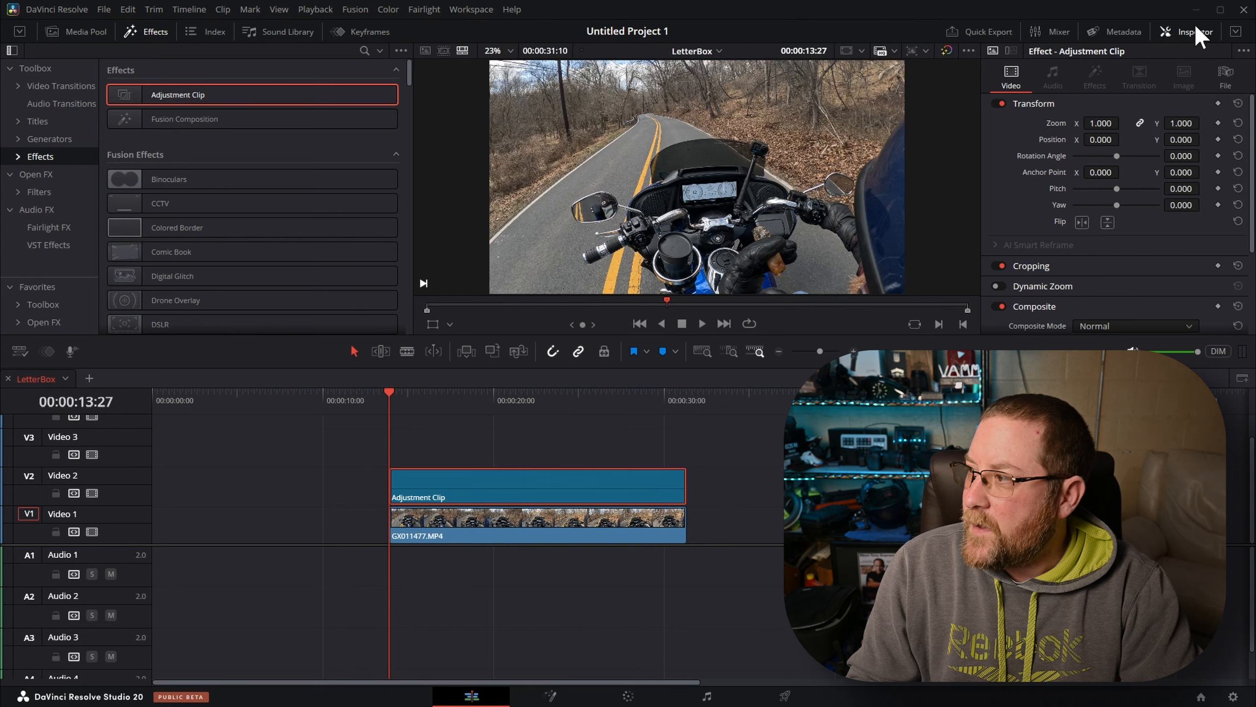
Set the adjustment clip's Crop Top and Crop Bottom to 180.
left_click(1196, 32)
left_click(1195, 31)
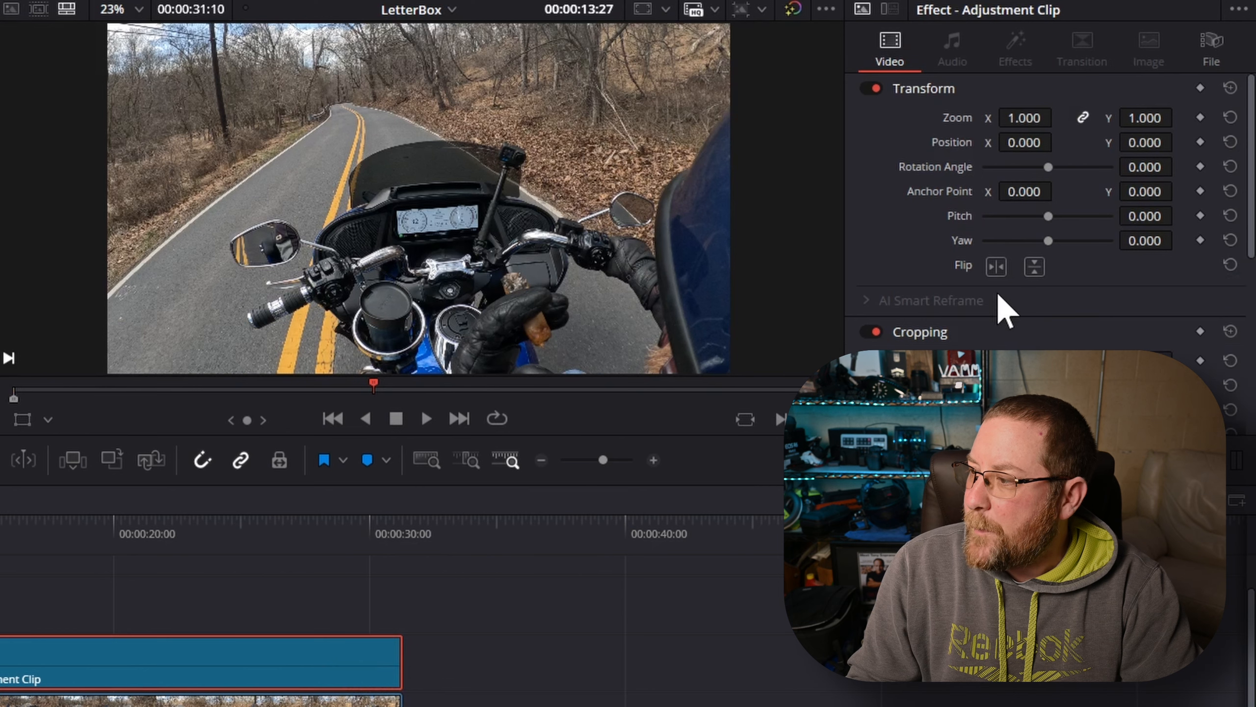
scroll(998, 299, "down", 3)
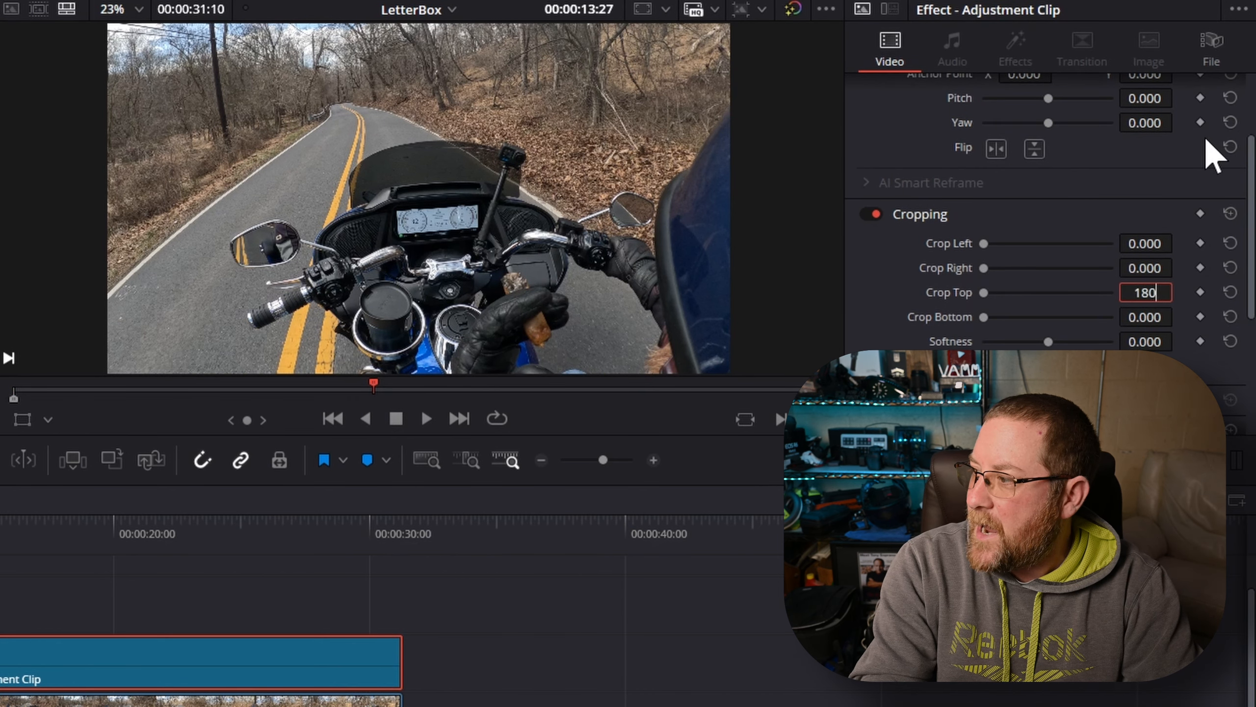
key("Return")
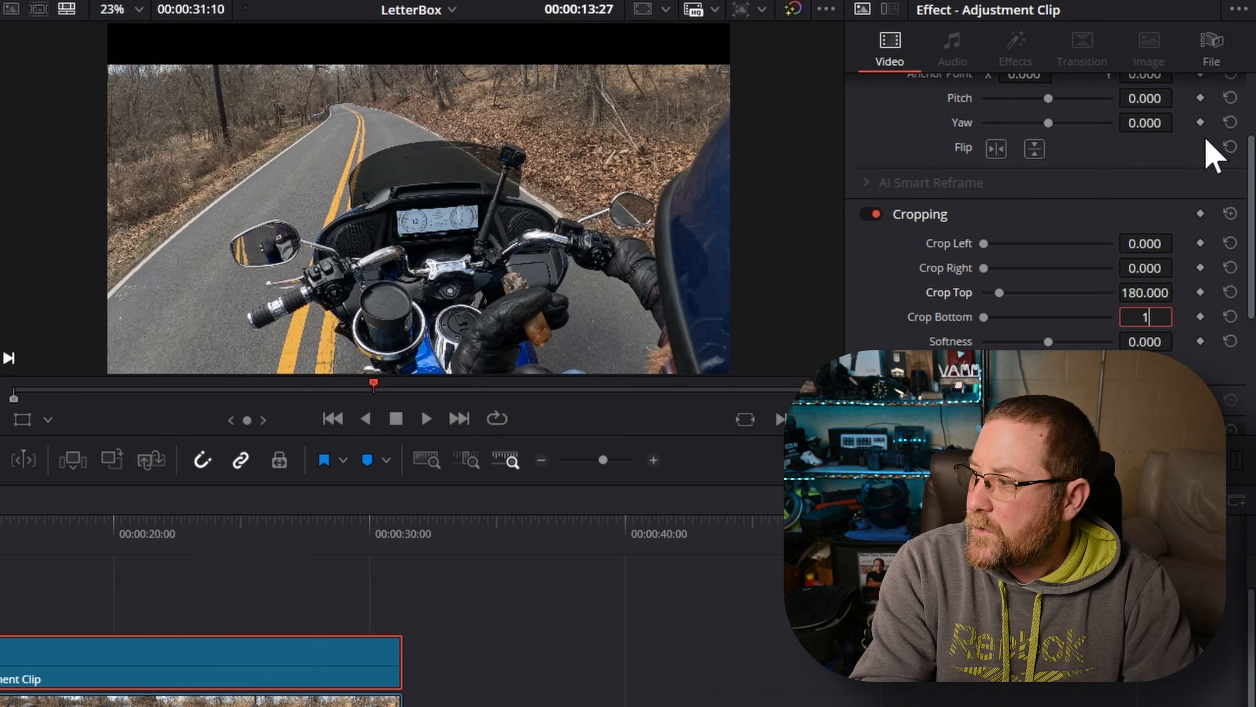
type("180")
key("Return")
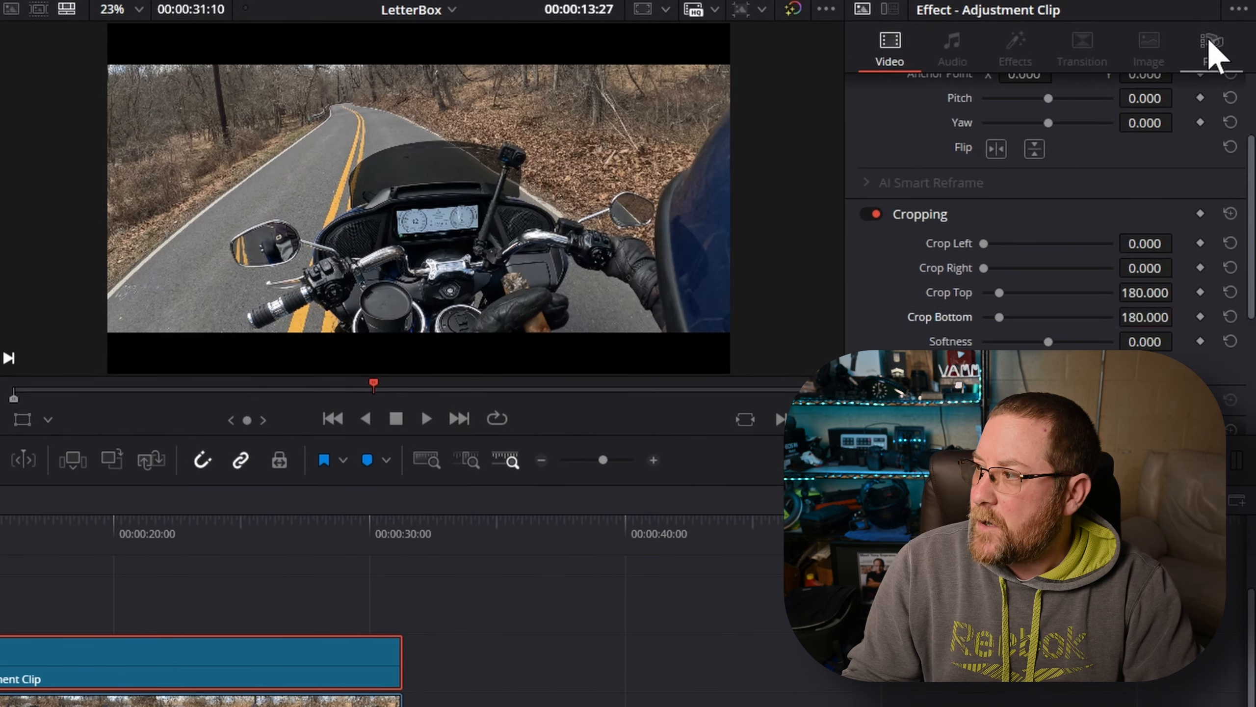
Rename the adjustment clip as Crop.
left_click(1225, 75)
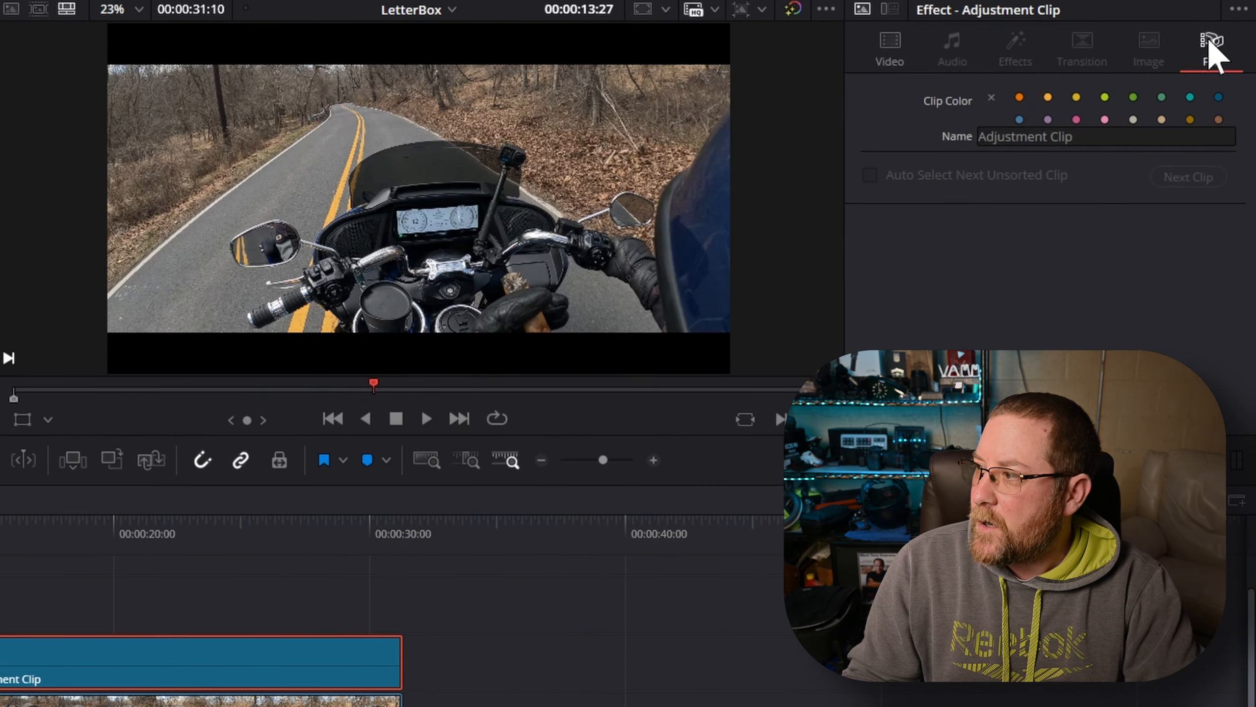
double_click(1063, 136)
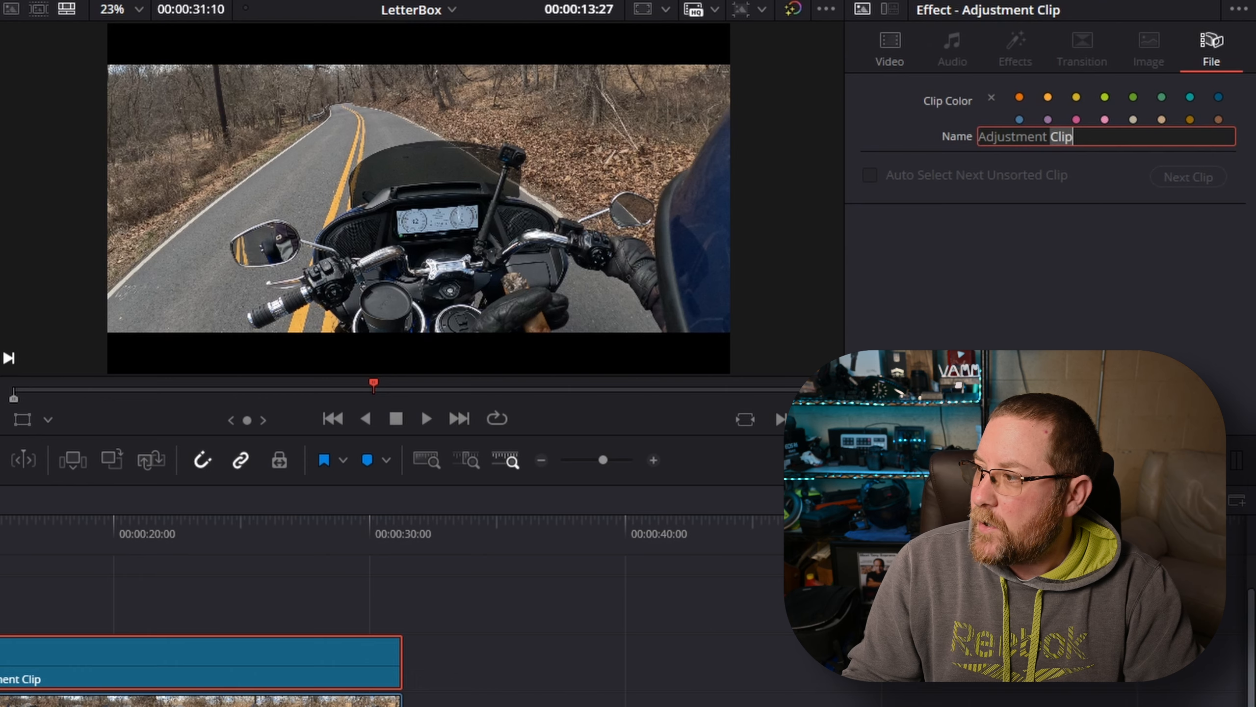
type("Crop")
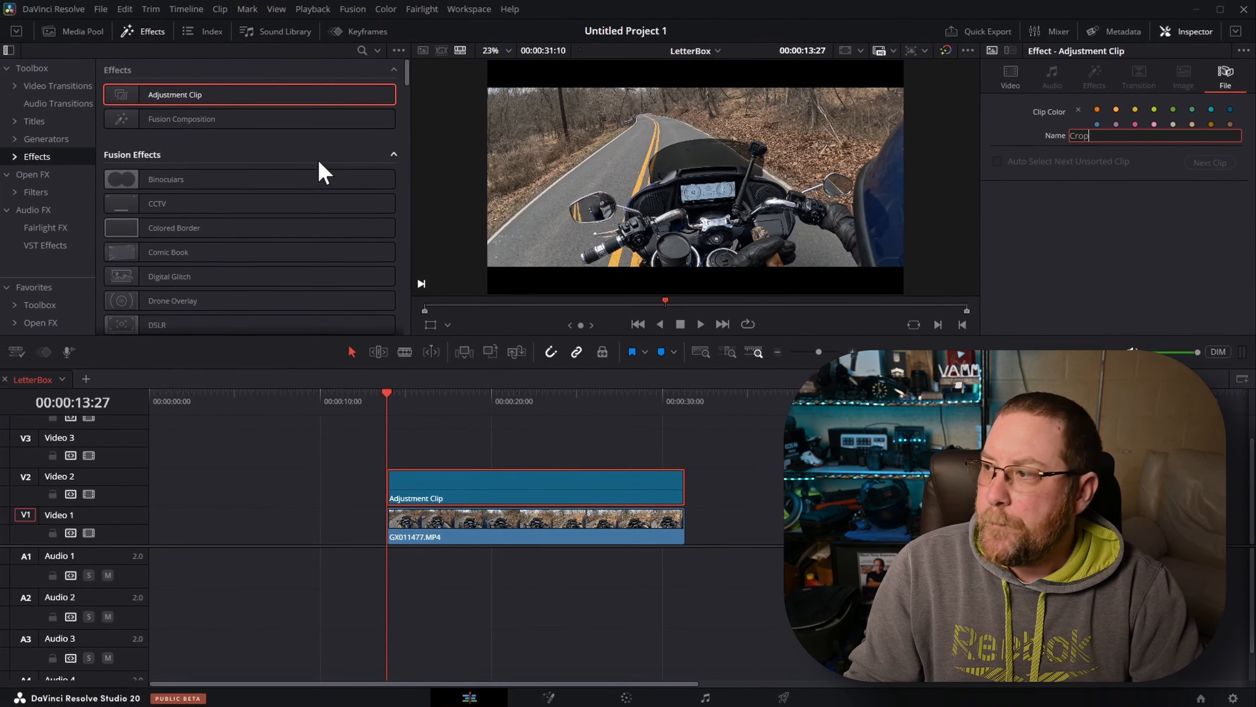
Save the Crop adjustment clip from the timeline into the Master power bin.
left_click(82, 32)
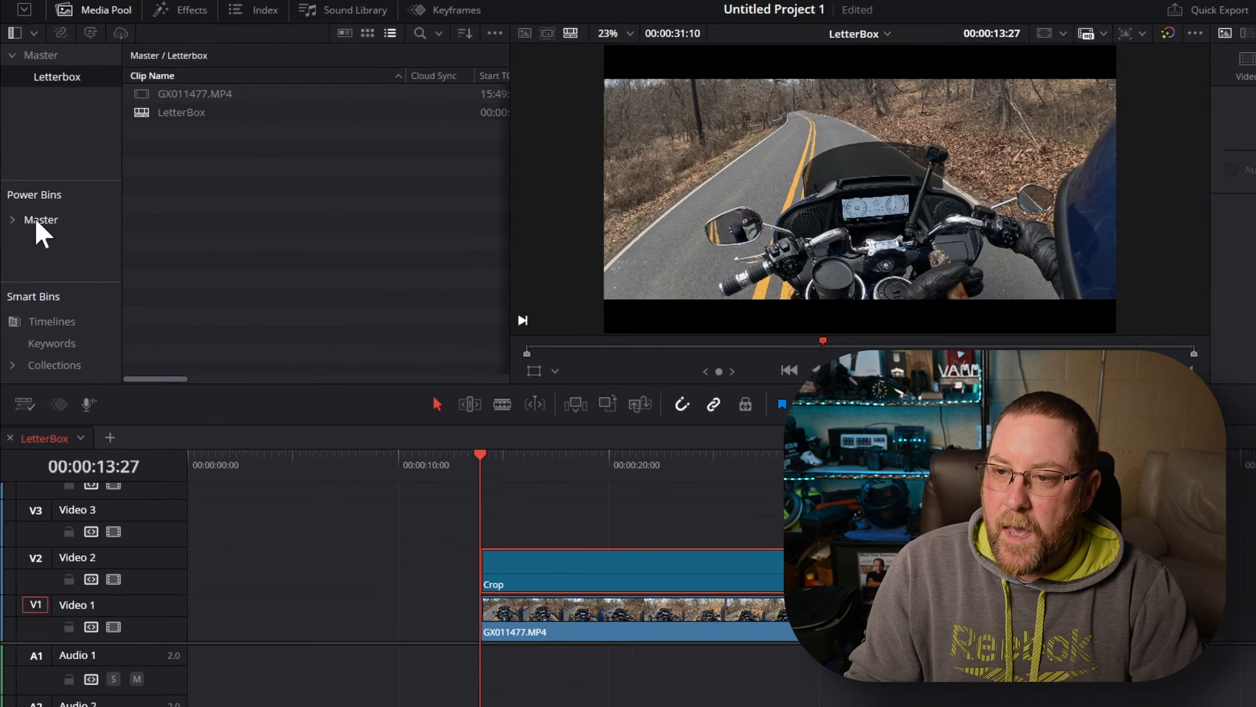
left_click(30, 202)
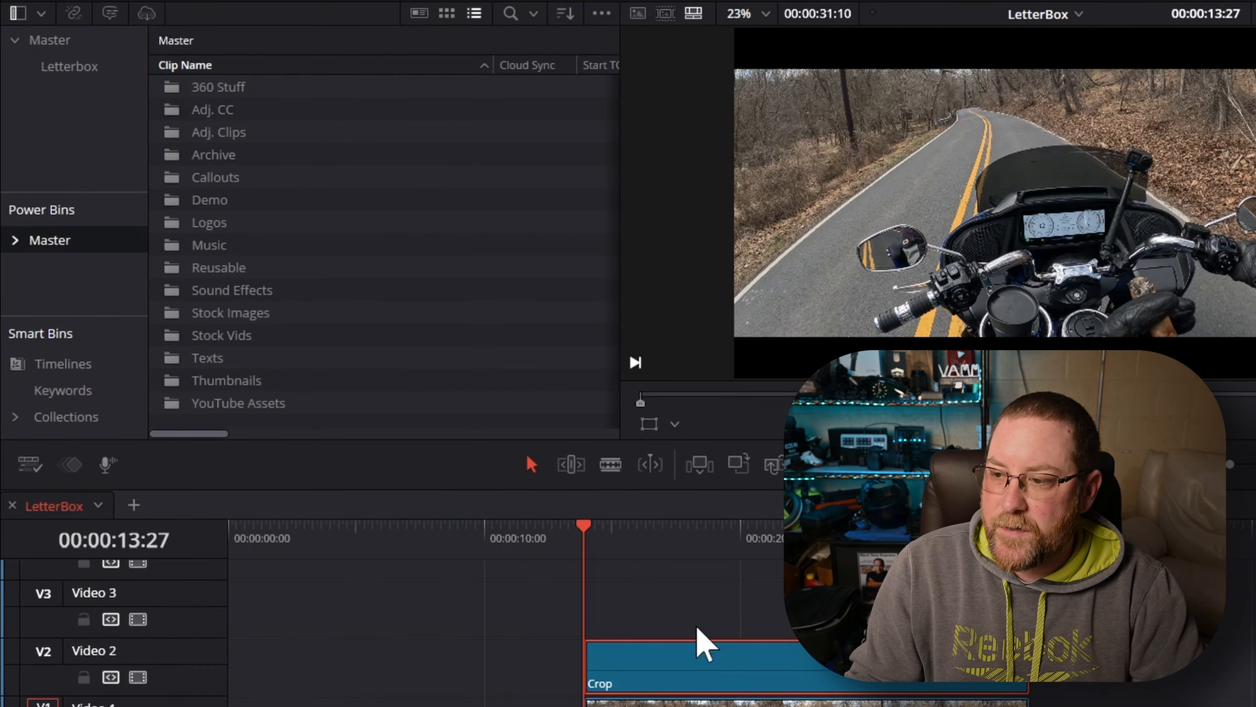
left_click_drag(696, 623, 30, 241)
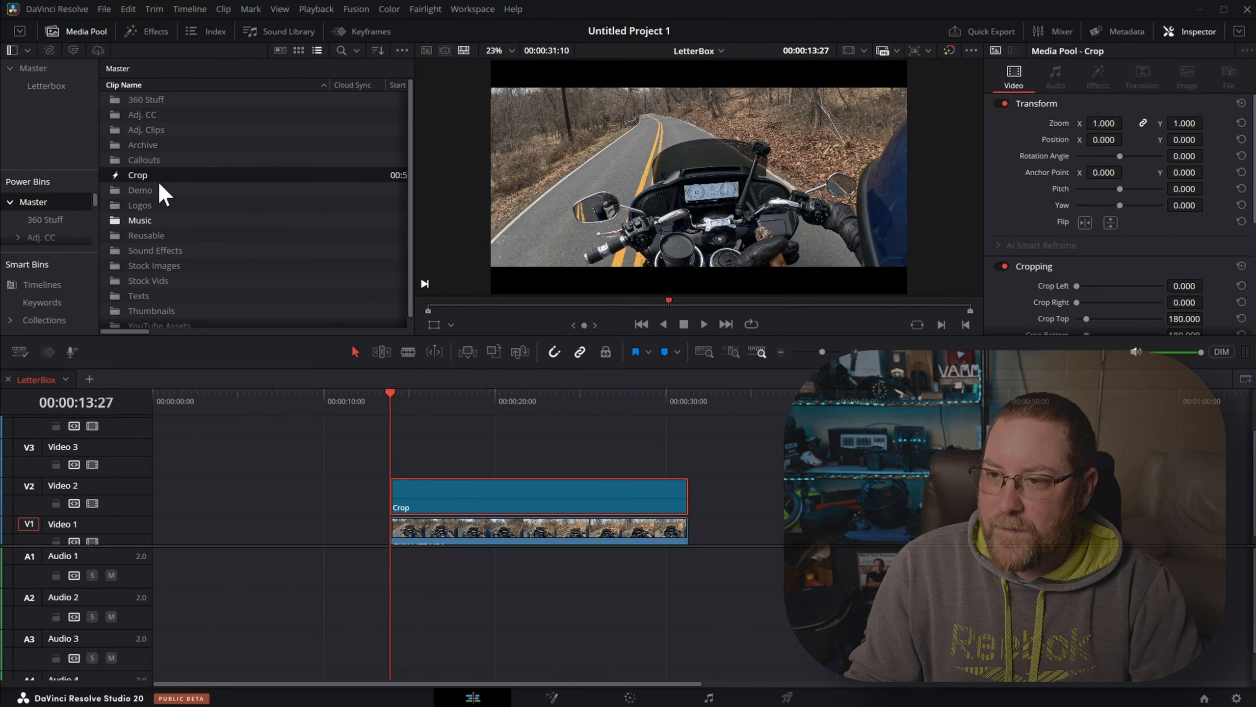
Place the saved Crop clip on Video 2 at about 36 seconds and duplicate the footage clip beneath it on Video 1.
left_click_drag(240, 200, 287, 241)
left_click_drag(192, 207, 765, 487)
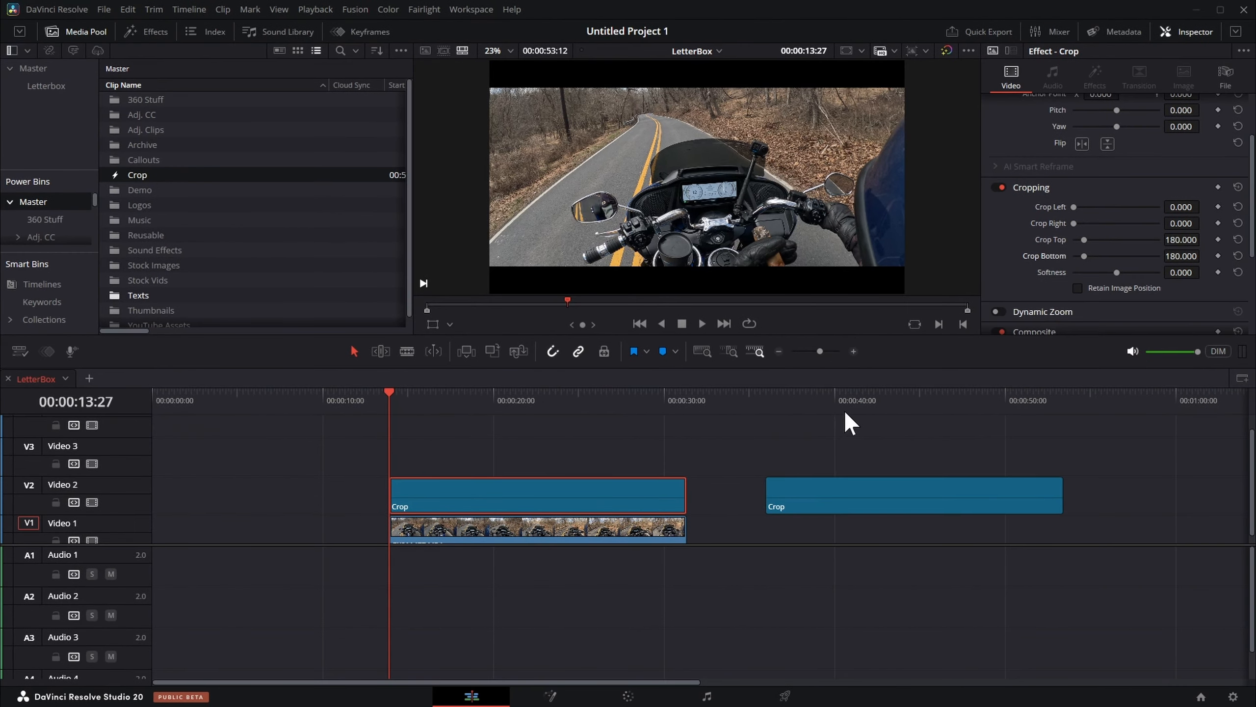
left_click(843, 407)
left_click_drag(614, 522, 985, 534)
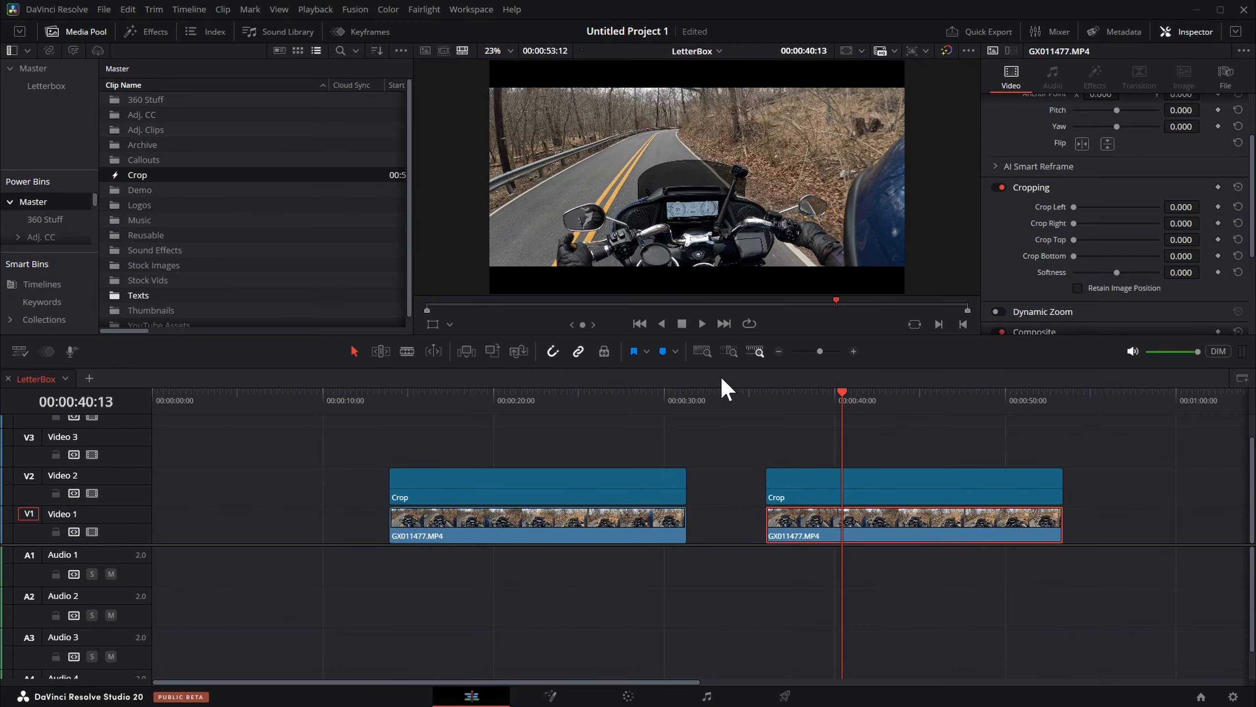
left_click(848, 487)
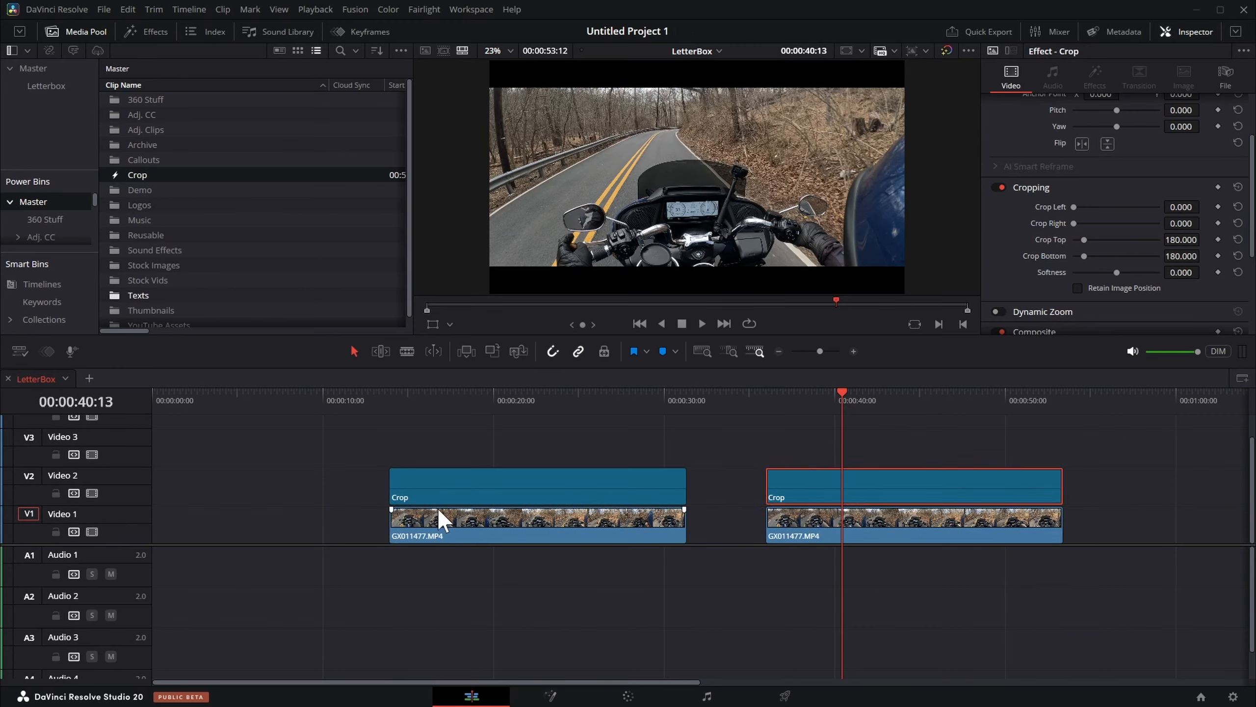
Undo the footage duplicate, the second Crop clip's placement and the saving of Crop to the power bin.
key("ctrl+z")
key("ctrl+z")
key("ctrl+z")
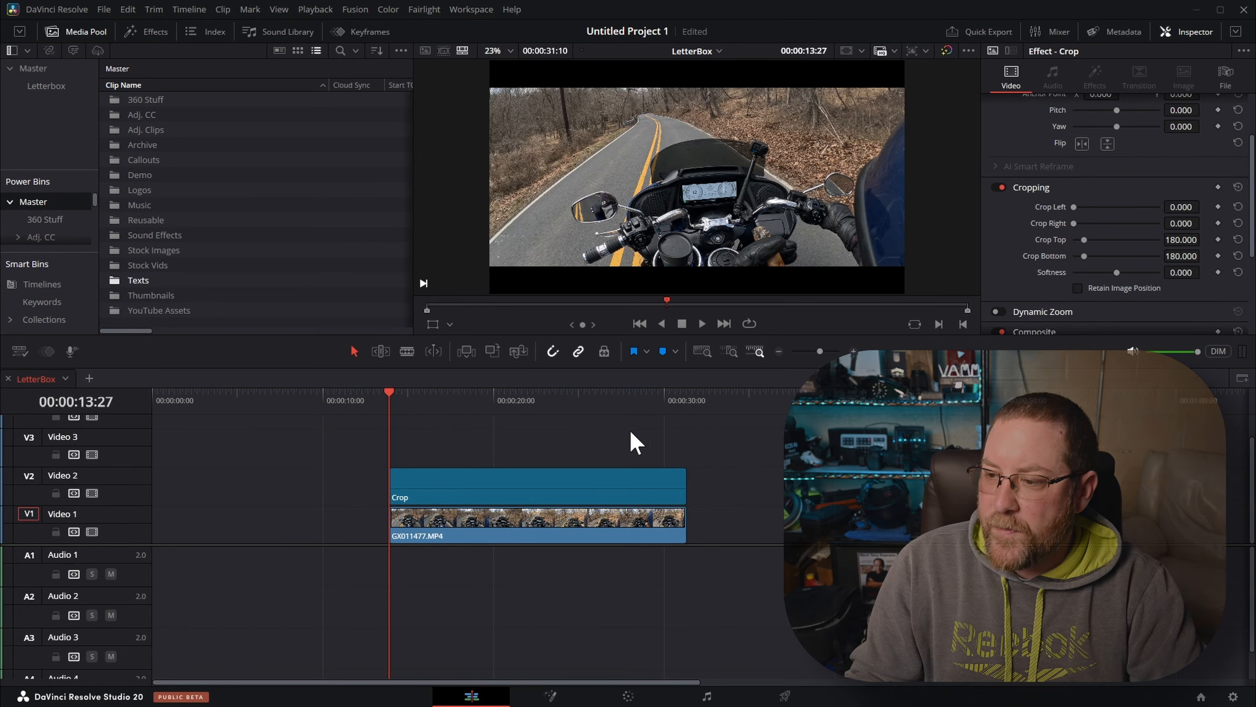
Add Crop Top and Crop Bottom keyframes to the Crop clip two seconds after its start, at 00:00:15:27.
left_click(444, 489)
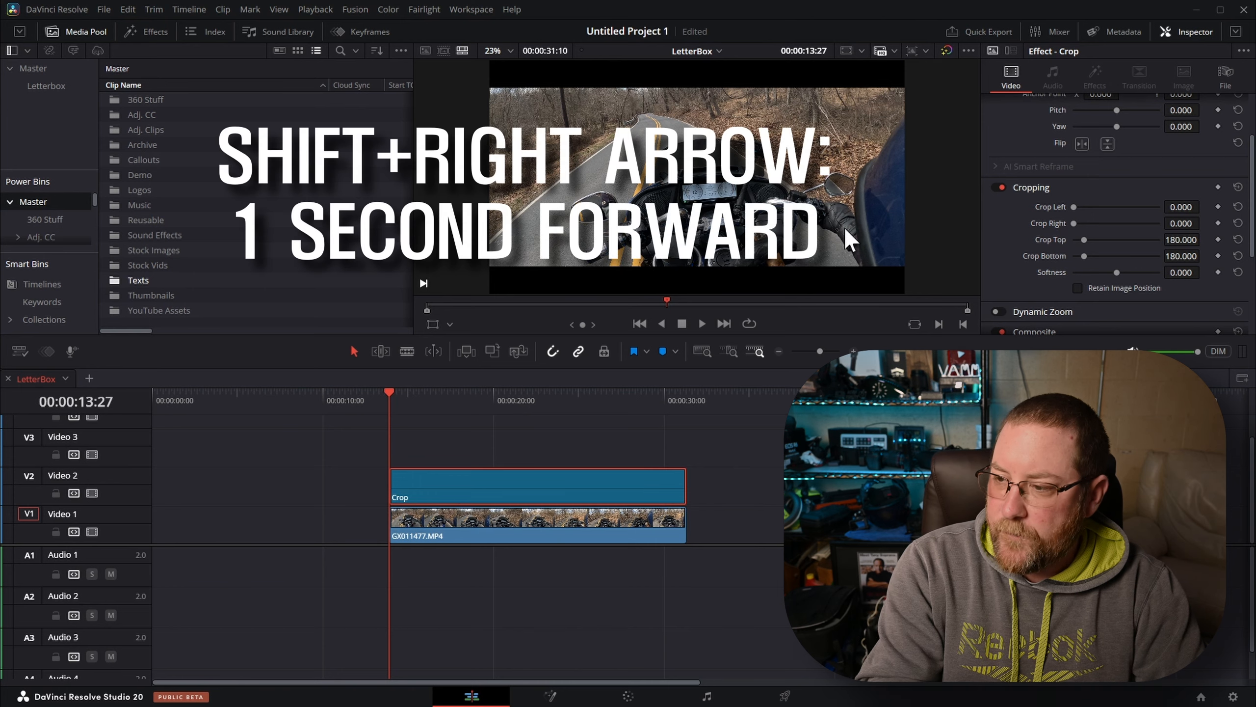
key("shift+Right")
key("shift+Right")
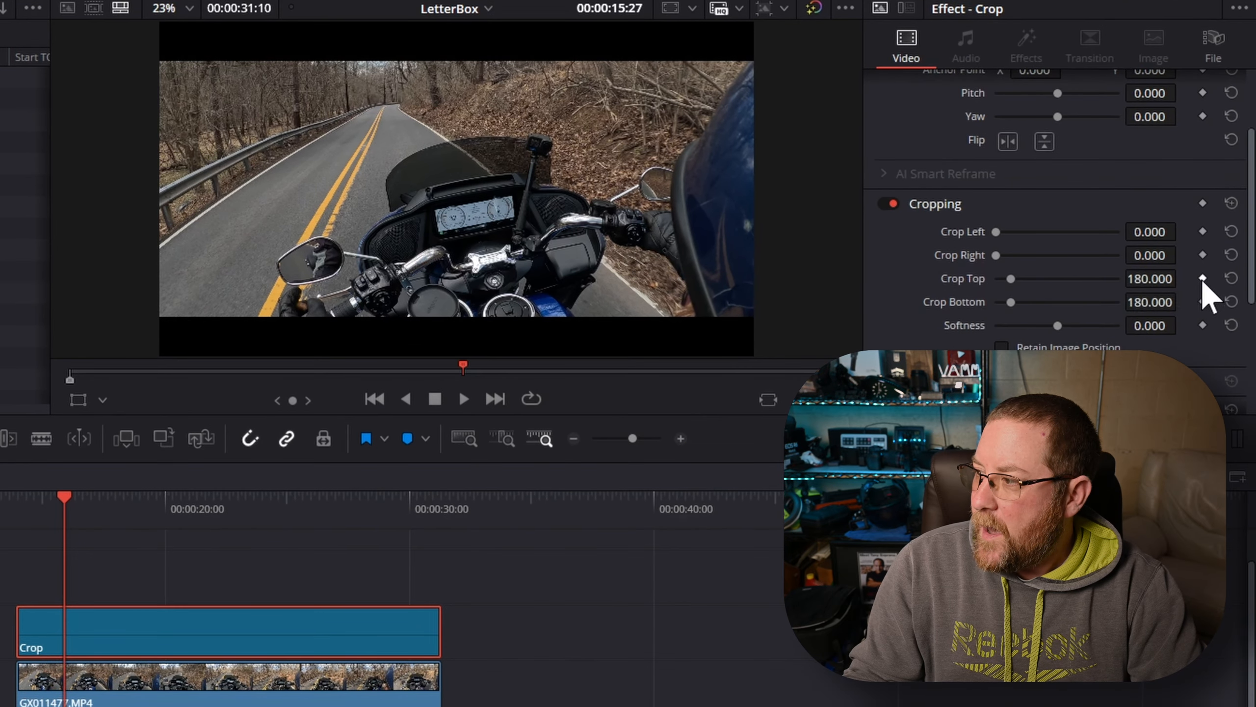
left_click(1208, 262)
left_click(1203, 302)
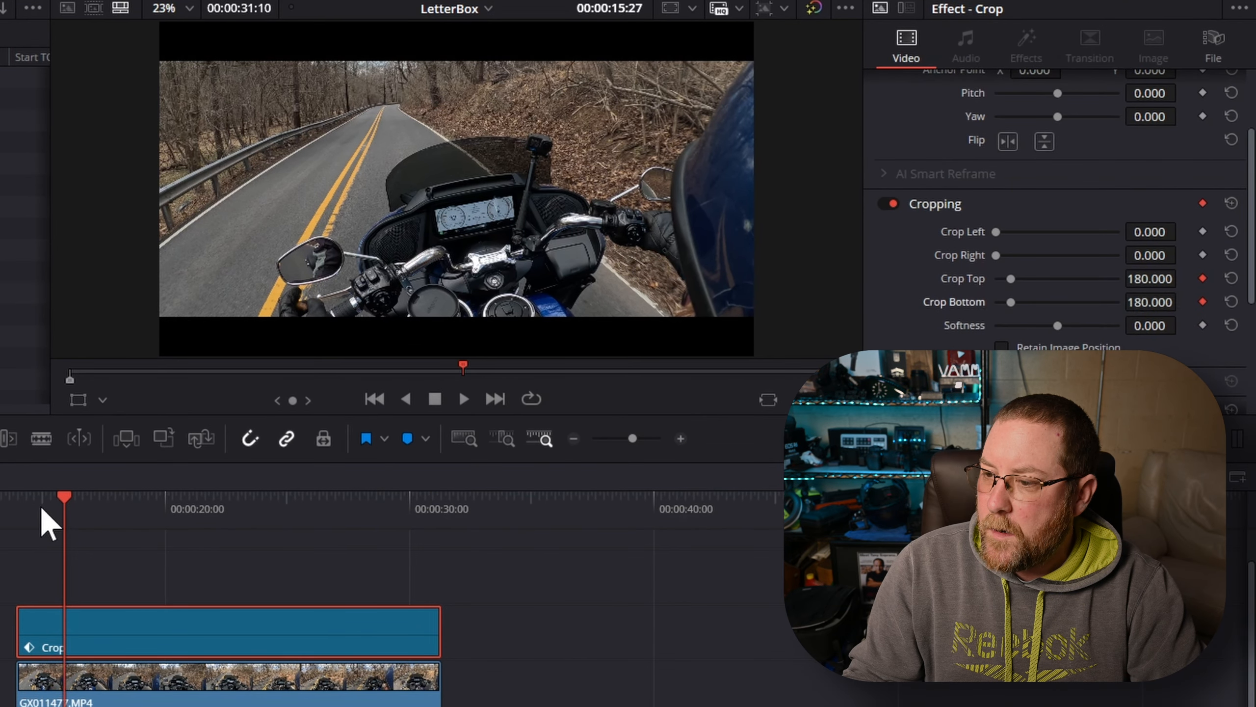
Set Crop Top and Crop Bottom to 0 at the Crop clip's start, 00:00:13:27.
left_click(17, 507)
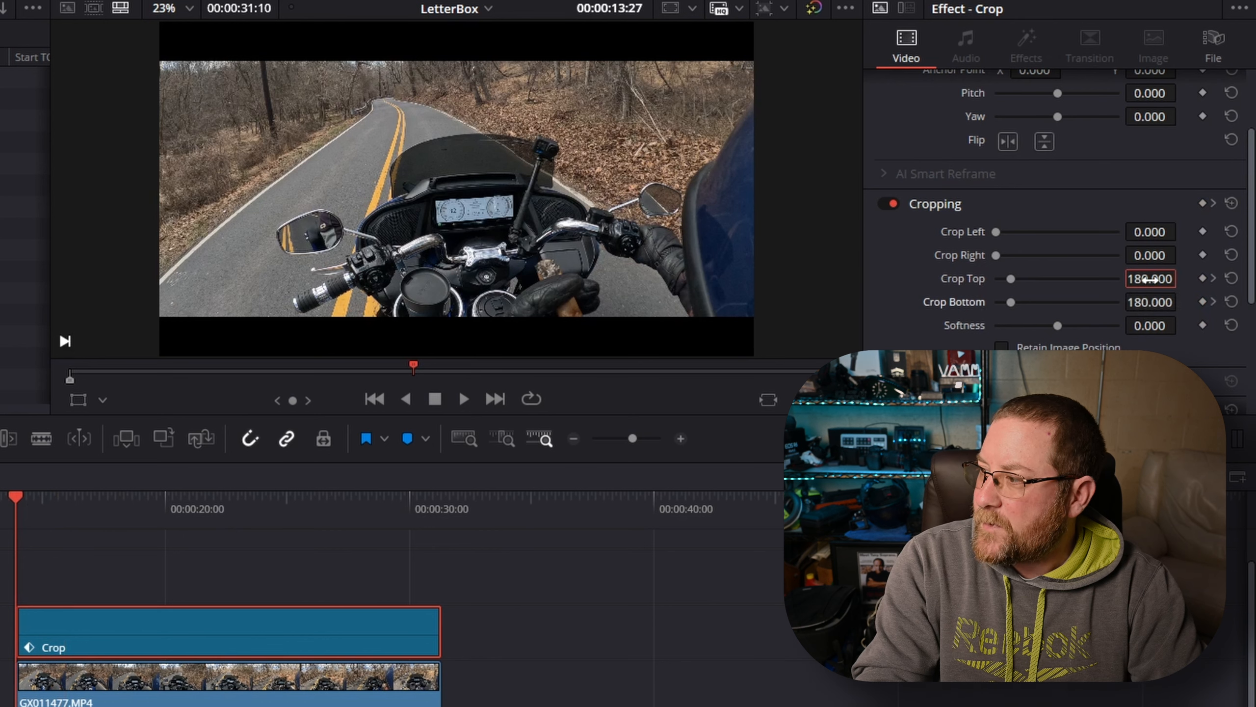
left_click(1152, 279)
type("0")
key("Return")
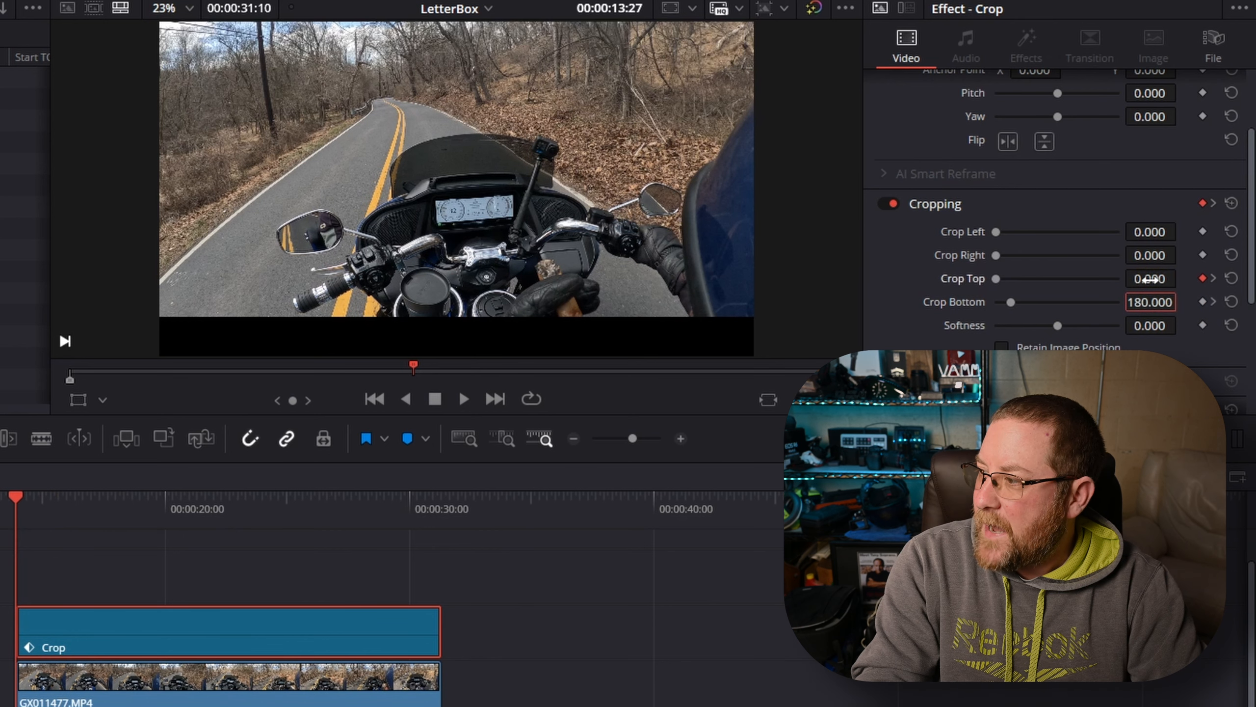
key("Return")
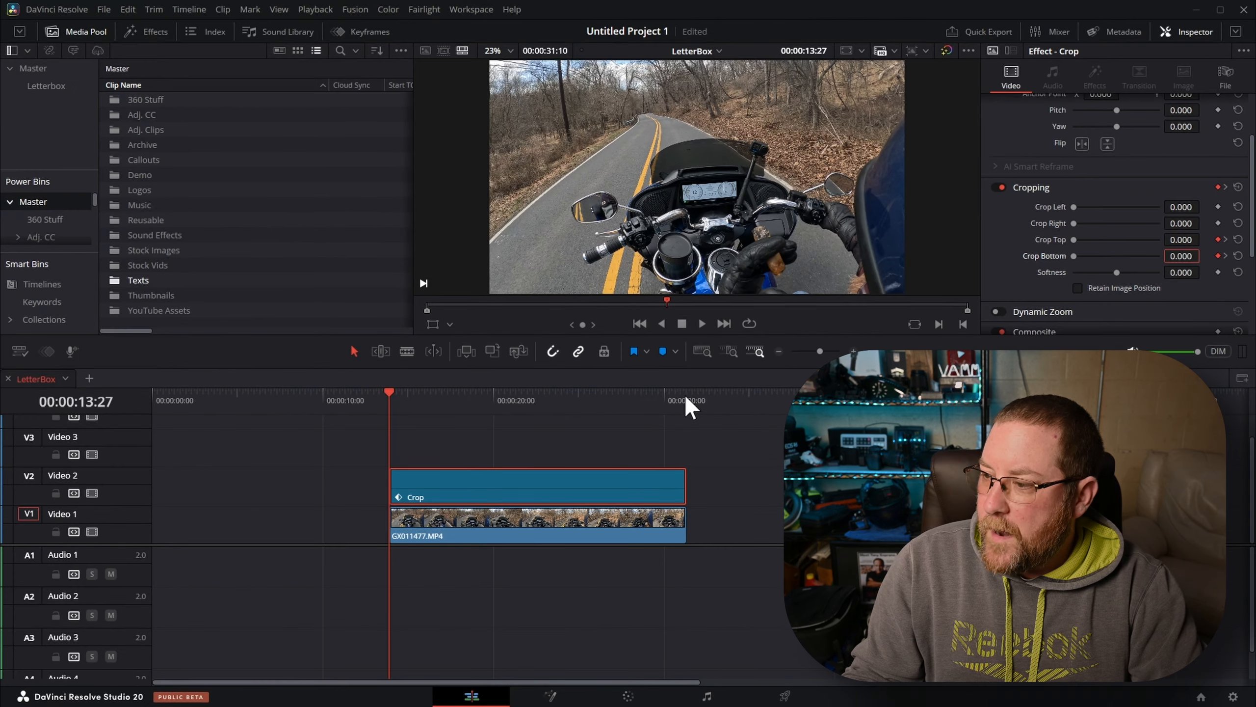
Add Crop Top and Crop Bottom keyframes two seconds before the Crop clip's end, at 00:00:29:10.
left_click(686, 398)
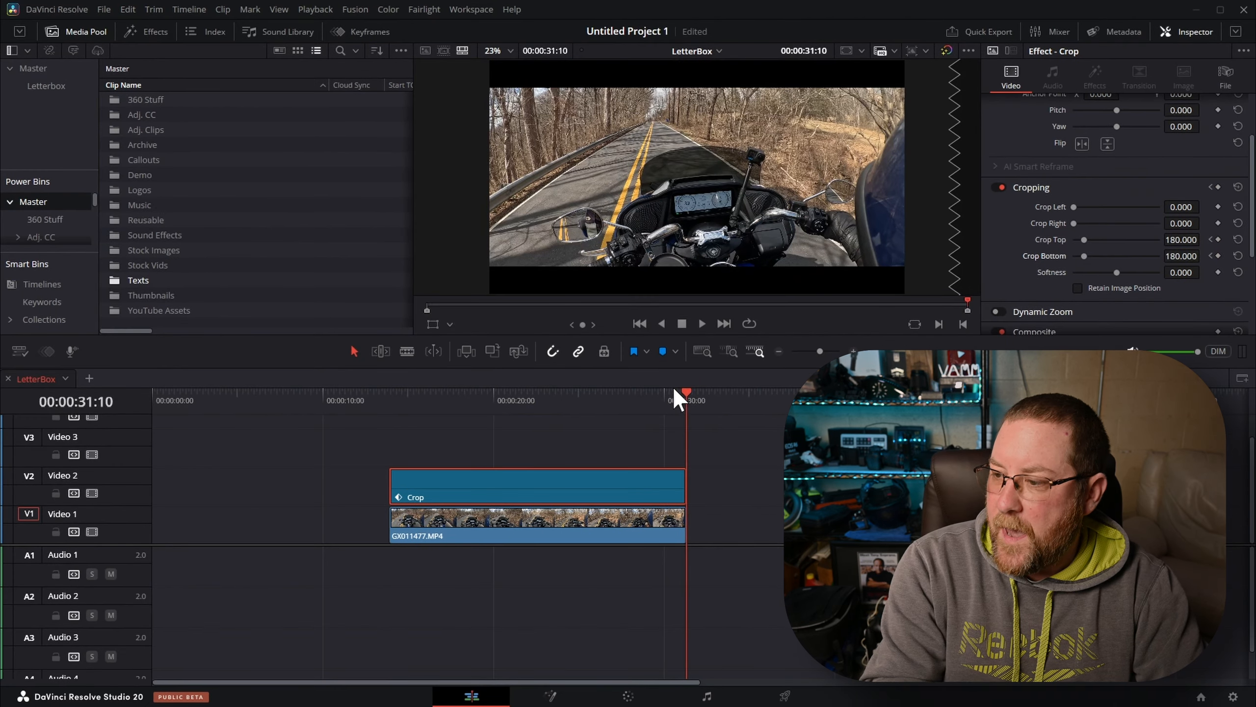
key("shift+Left")
key("shift+Left")
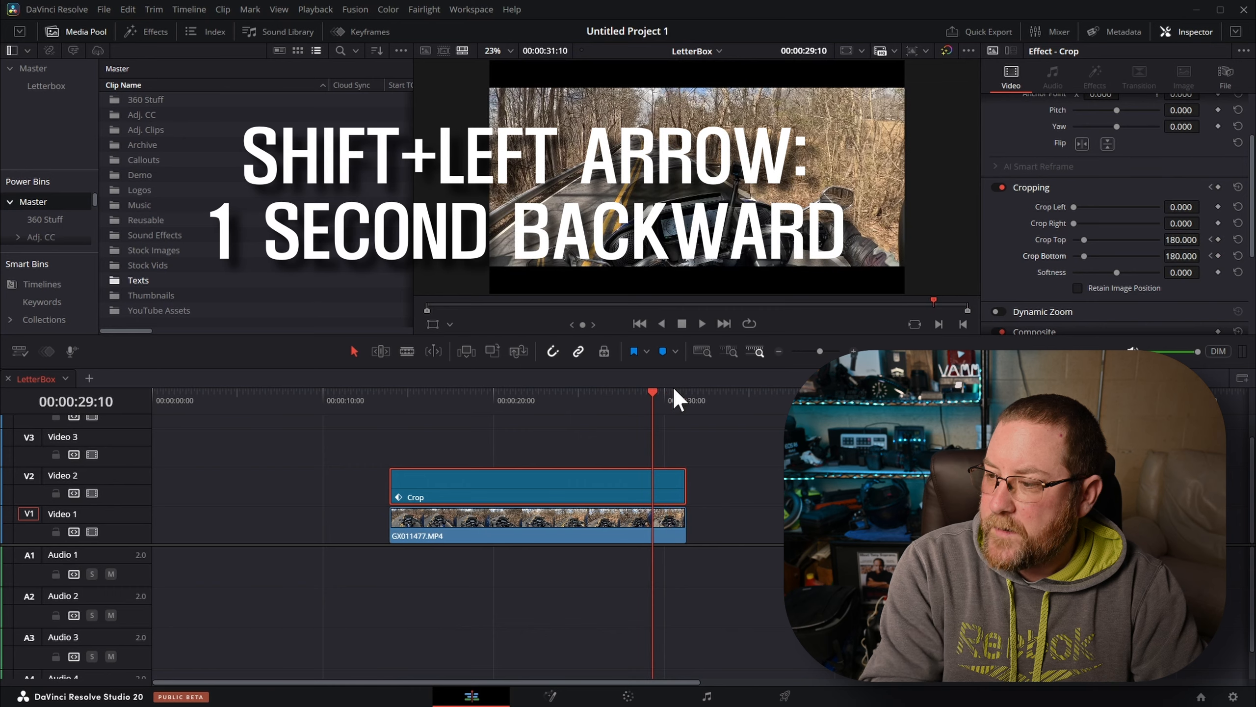
left_click(1218, 240)
left_click(1218, 256)
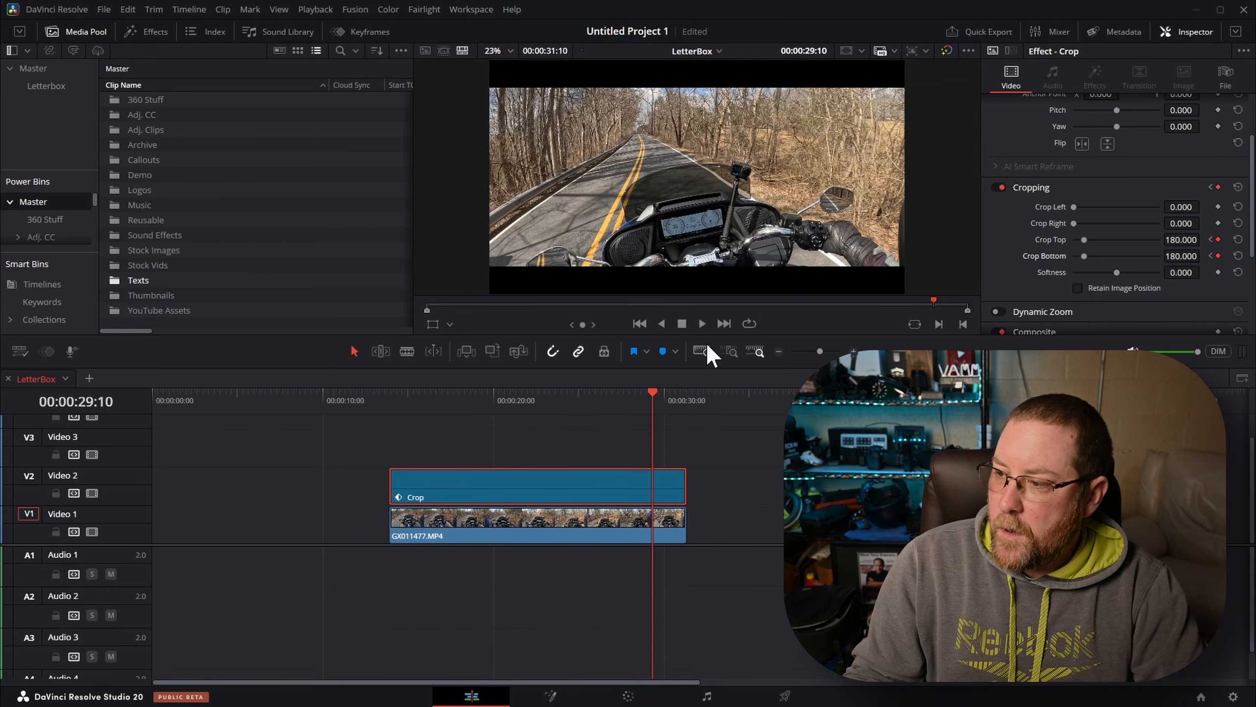
Set Crop Top and Crop Bottom to 0 at the Crop clip's end, 00:00:31:10.
key("shift+Right")
key("shift+Right")
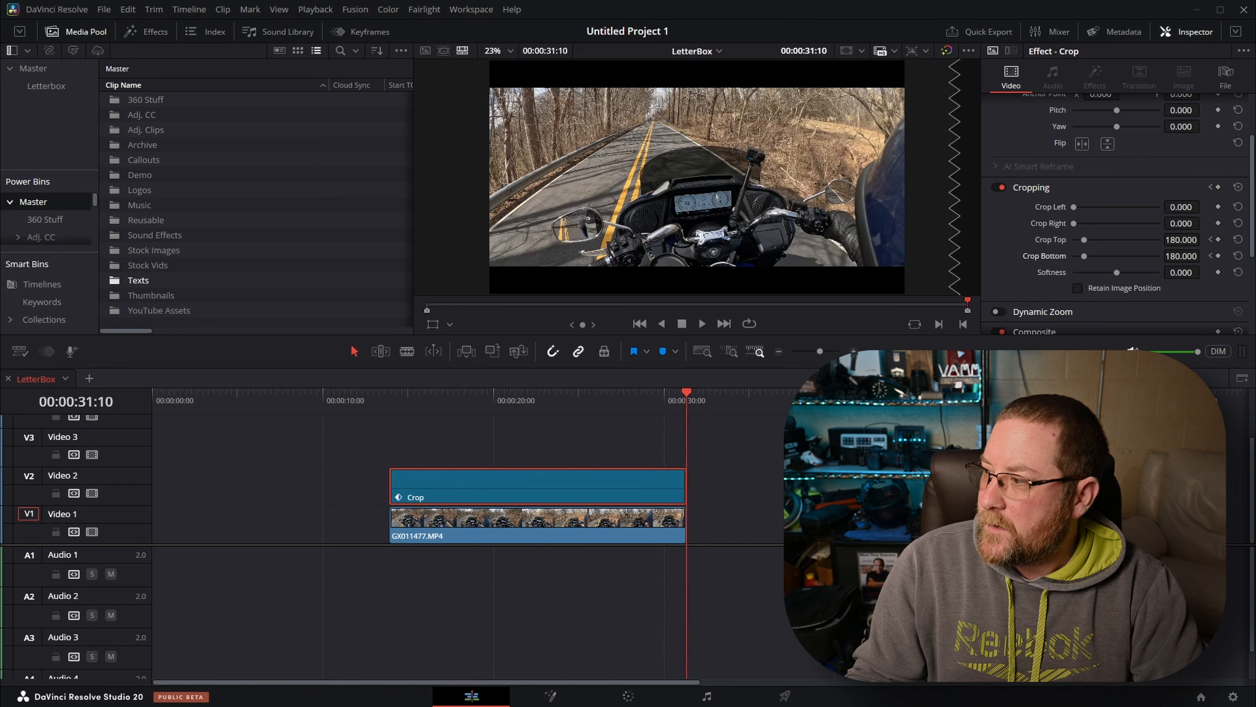
key("Tab")
type("0")
key("Return")
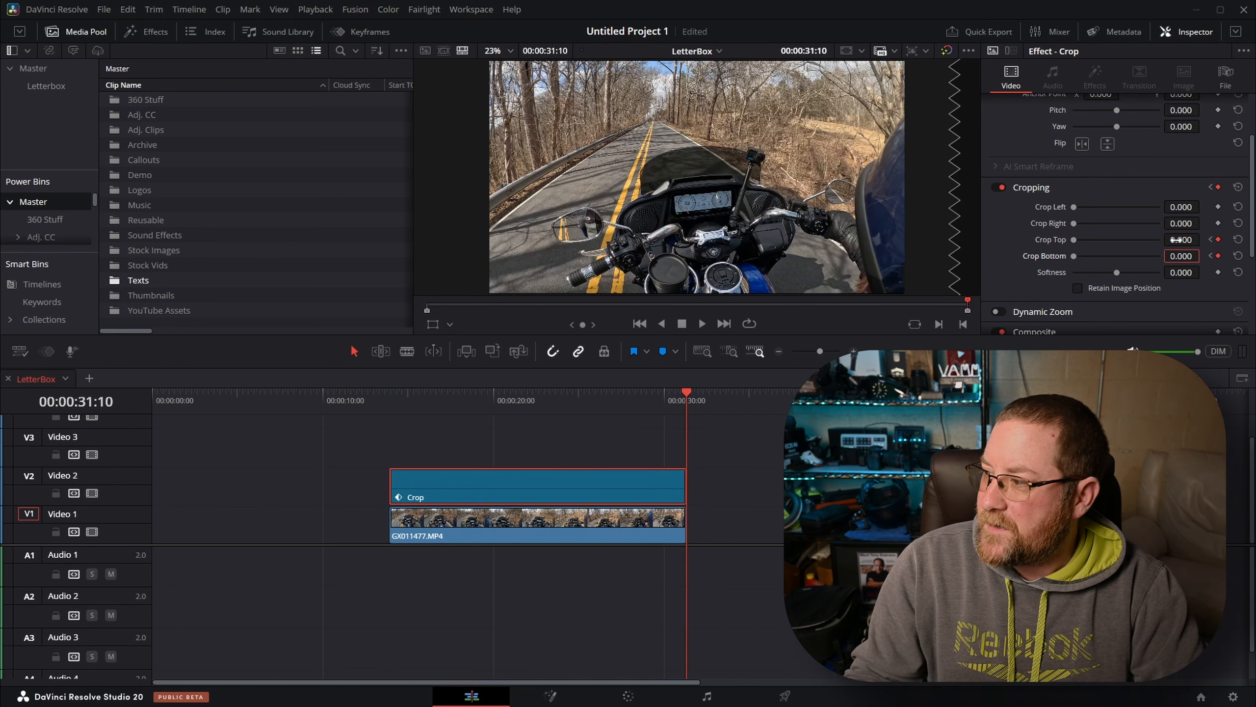
Play the timeline from the Crop clip's start to check the letterbox animation.
left_click(393, 399)
key("space")
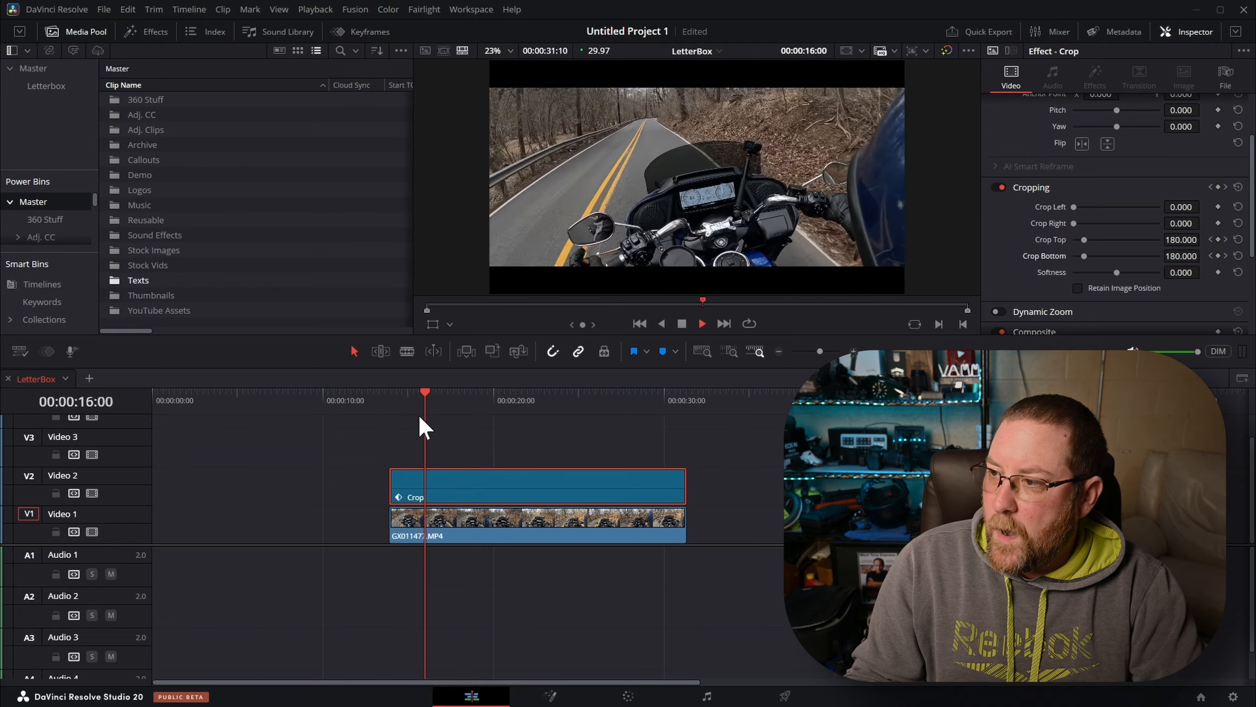
key("space")
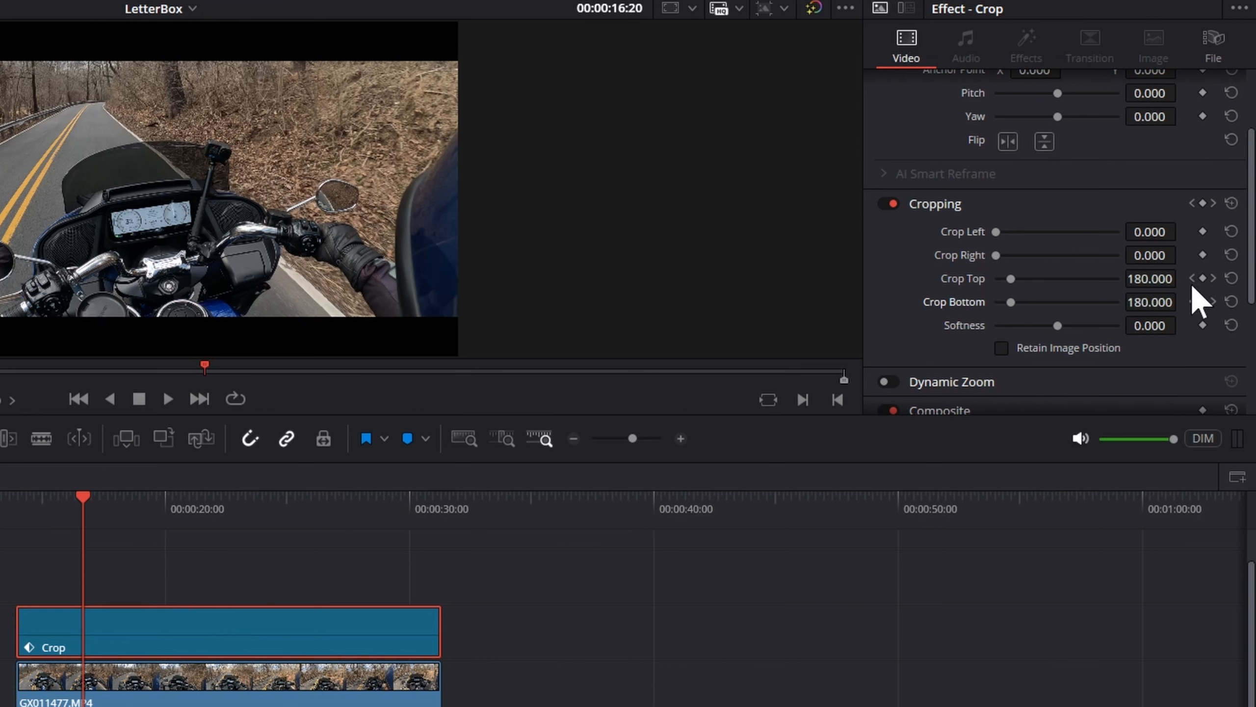
Apply easing to the Crop Top and Crop Bottom keyframes at 00:00:15:27.
left_click(1192, 279)
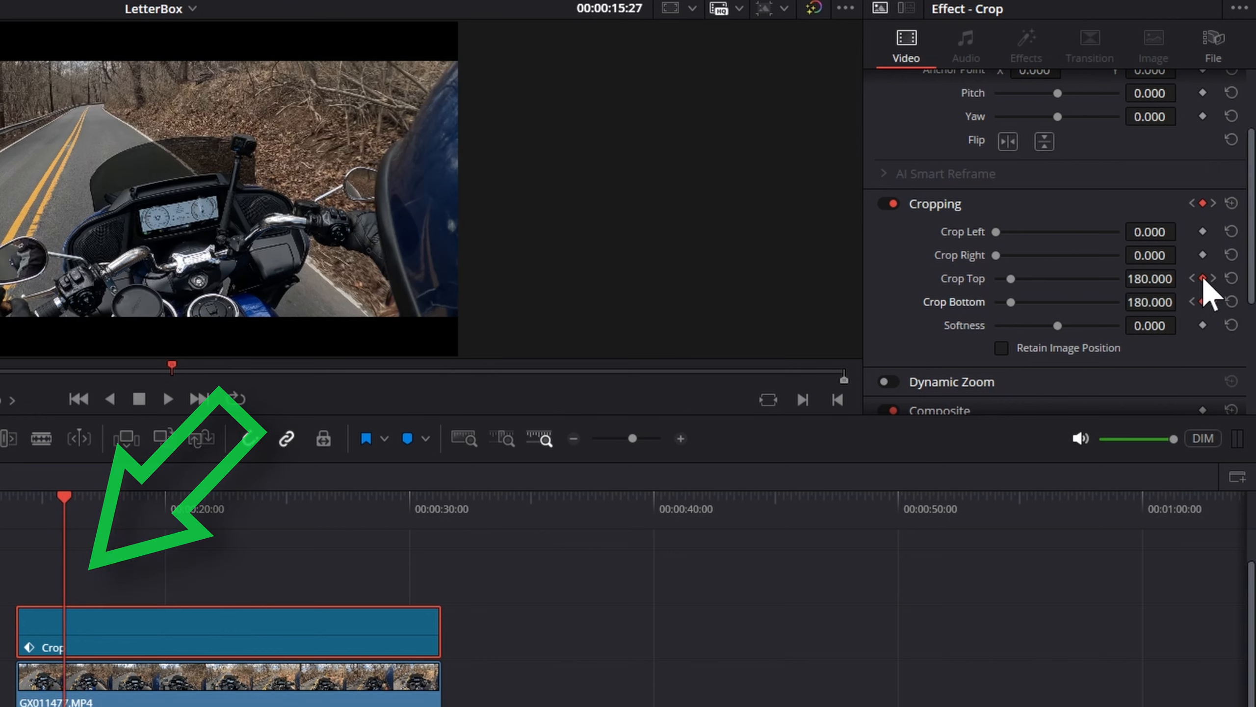
right_click(1202, 278)
left_click(1197, 316)
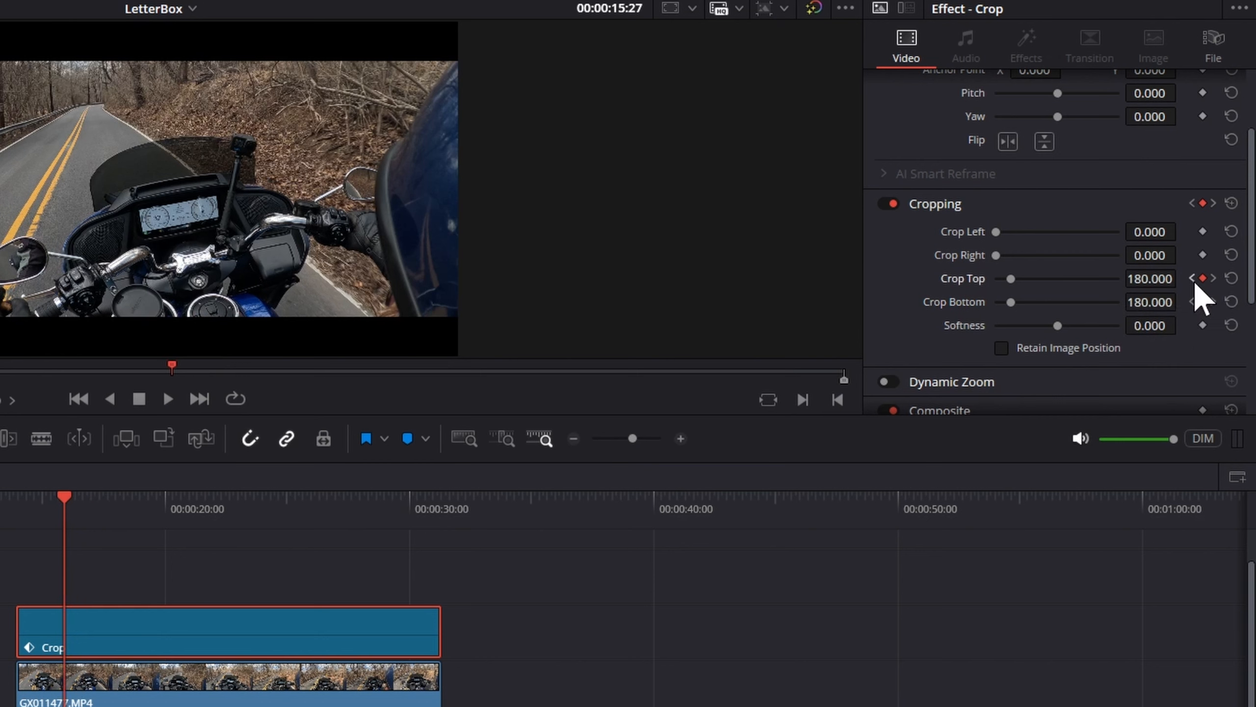
right_click(1202, 301)
left_click(1209, 341)
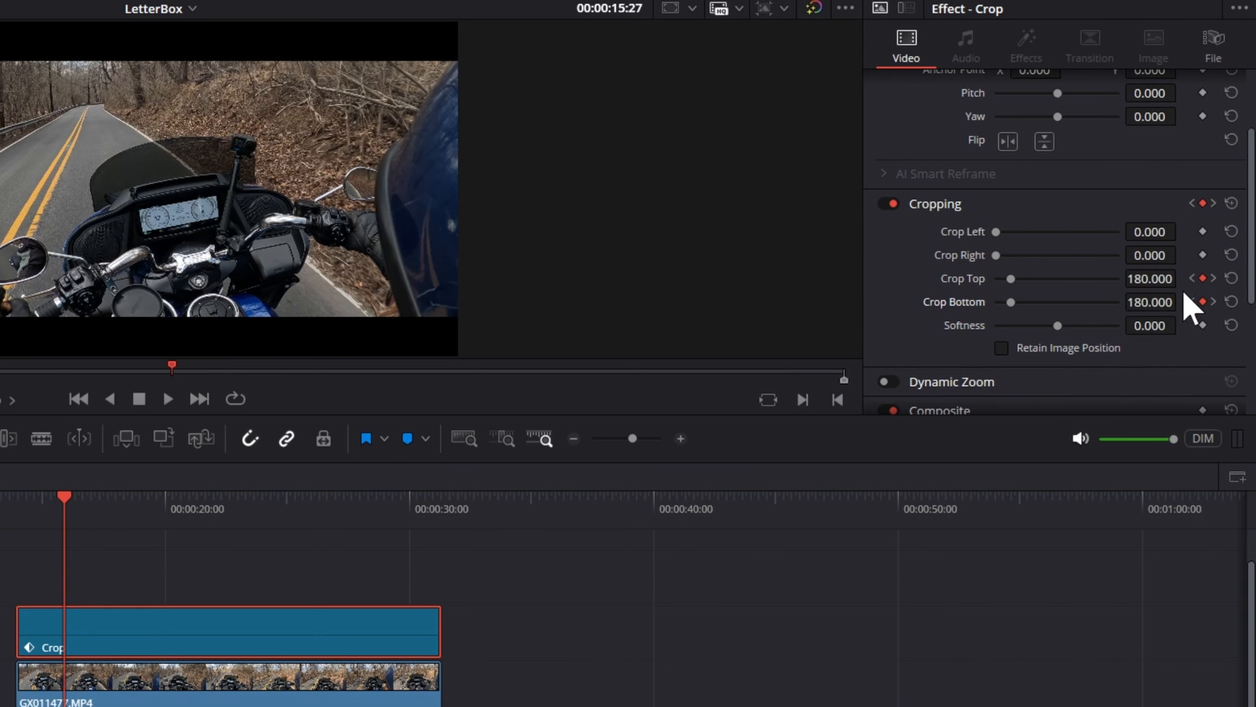
Apply Ease Out to the Crop Top and Crop Bottom keyframes at the clip's start, 00:00:13:27.
left_click(1192, 279)
right_click(1203, 285)
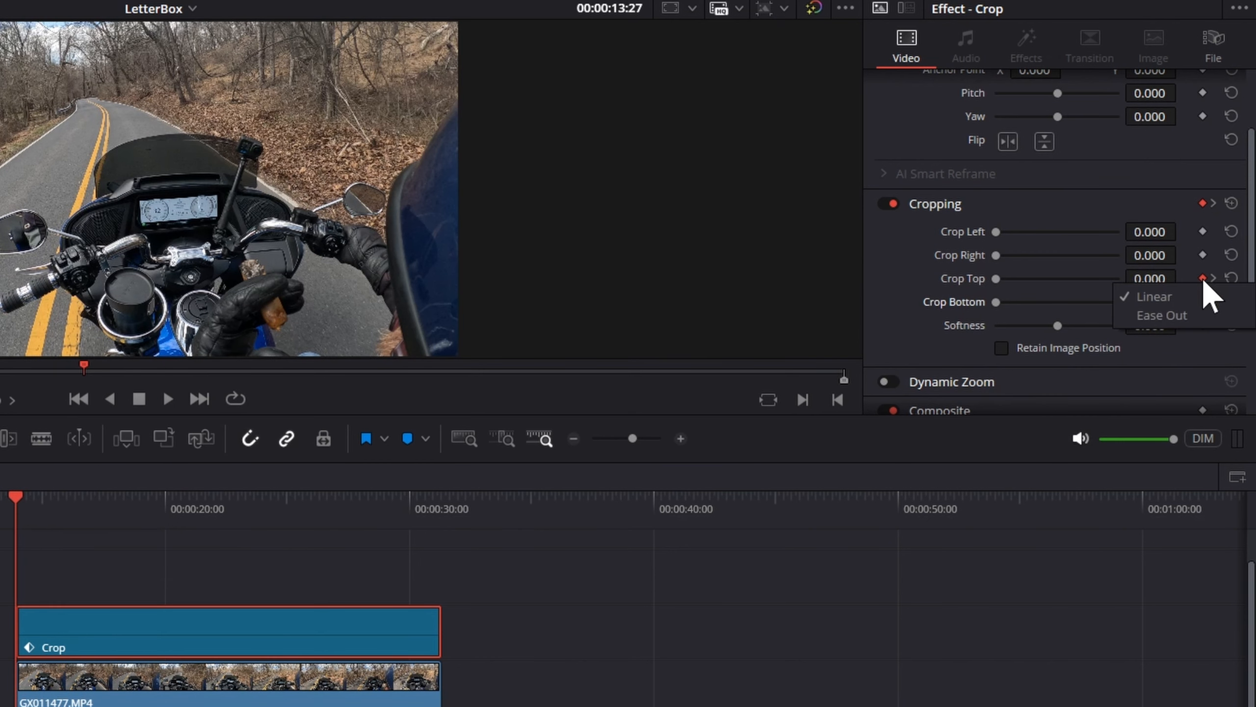
left_click(1177, 315)
right_click(1203, 300)
left_click(1187, 340)
Apply Ease Out to the Crop Top and Crop Bottom keyframes at 00:00:29:10.
left_click(1212, 278)
left_click(1212, 279)
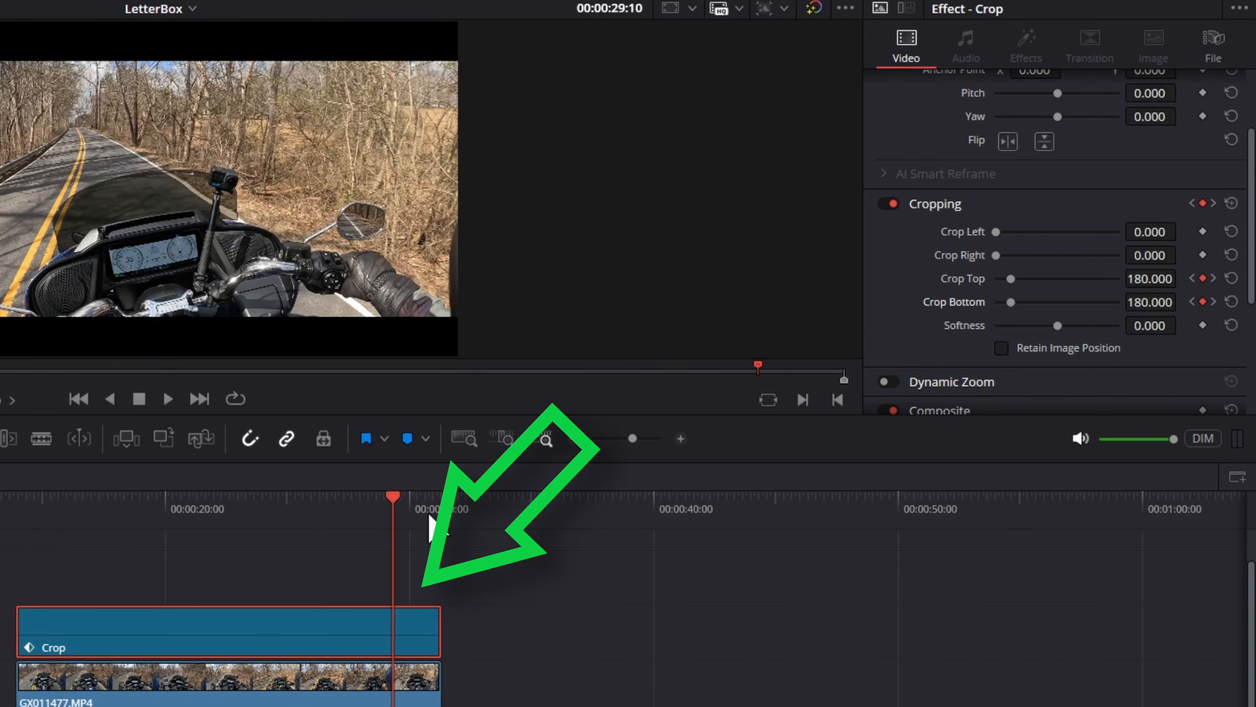
right_click(1203, 279)
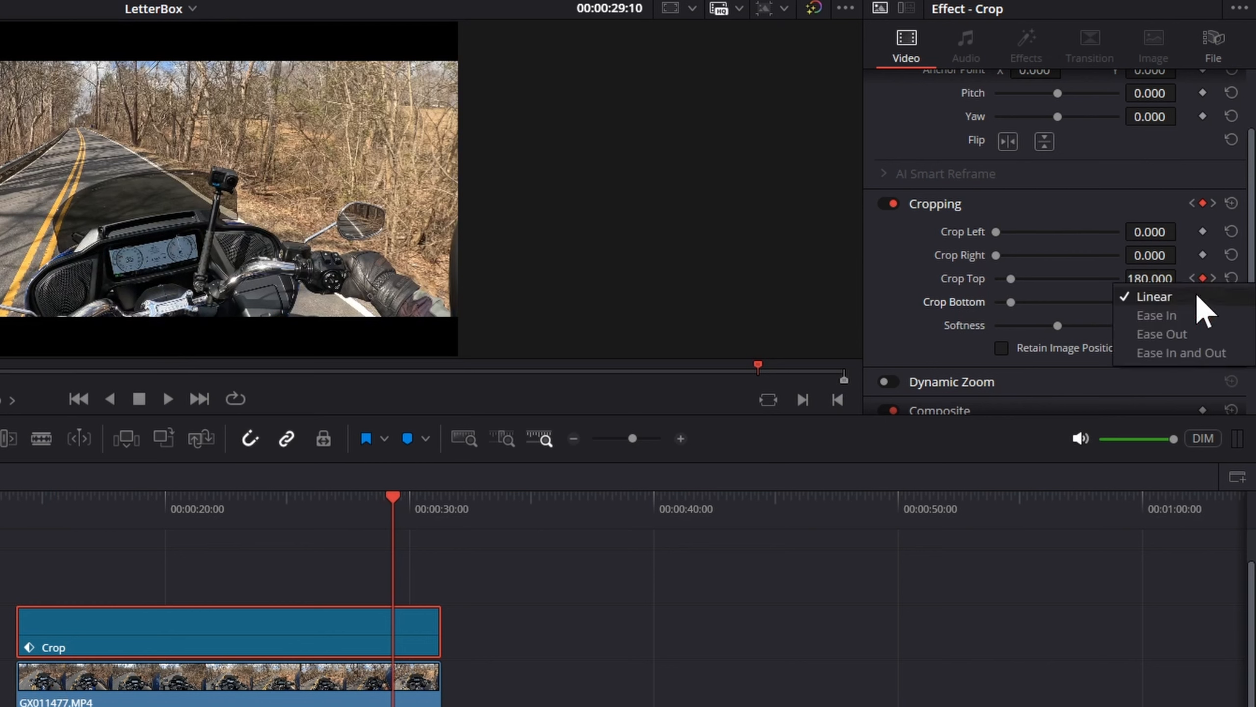
left_click(1185, 331)
right_click(1202, 301)
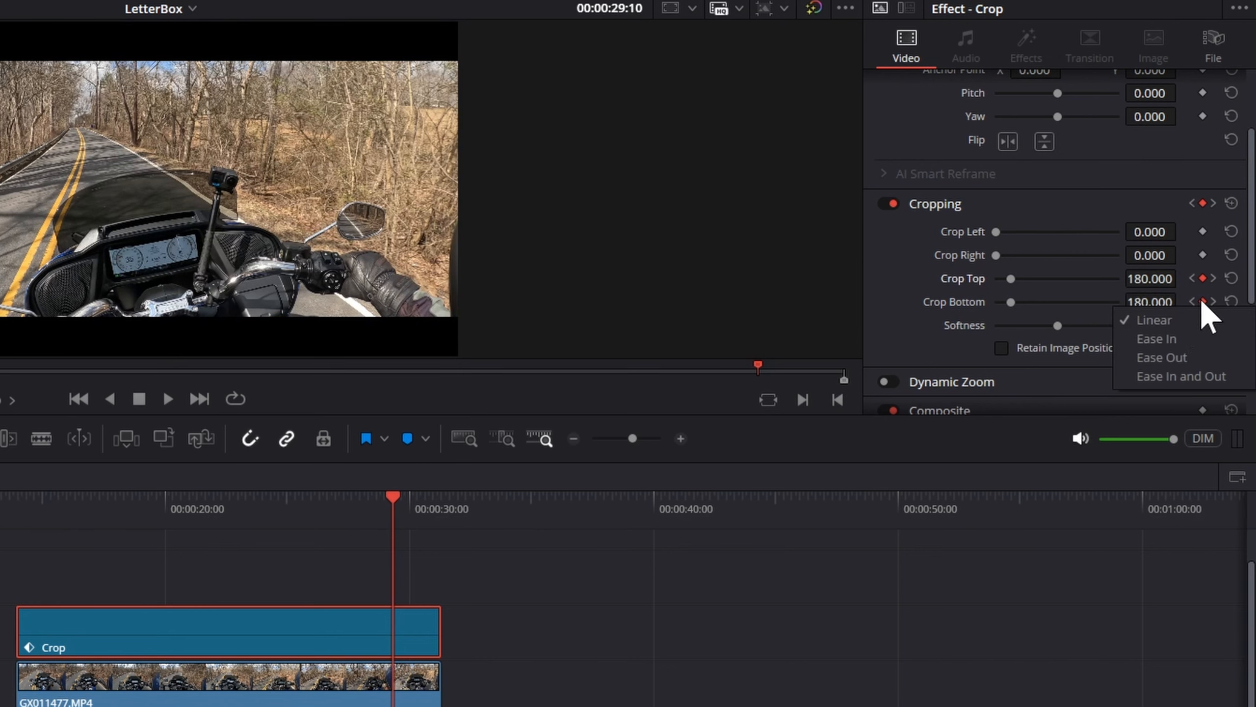
left_click(1187, 356)
Apply Ease In to the Crop Top and Crop Bottom keyframes at the clip's end, 00:00:31:10.
left_click(1214, 279)
right_click(1202, 278)
left_click(1187, 322)
right_click(1202, 301)
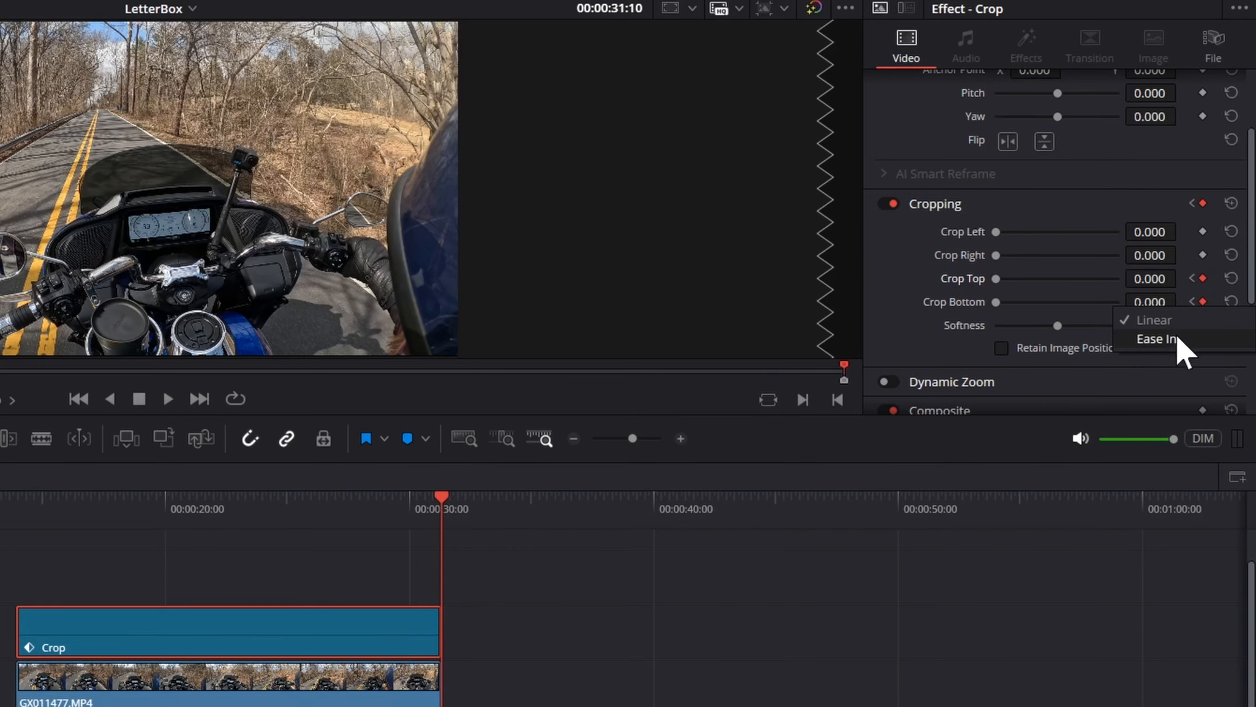
left_click(1182, 345)
Play the timeline from the Crop clip's start to check the eased letterbox opening.
left_click(383, 409)
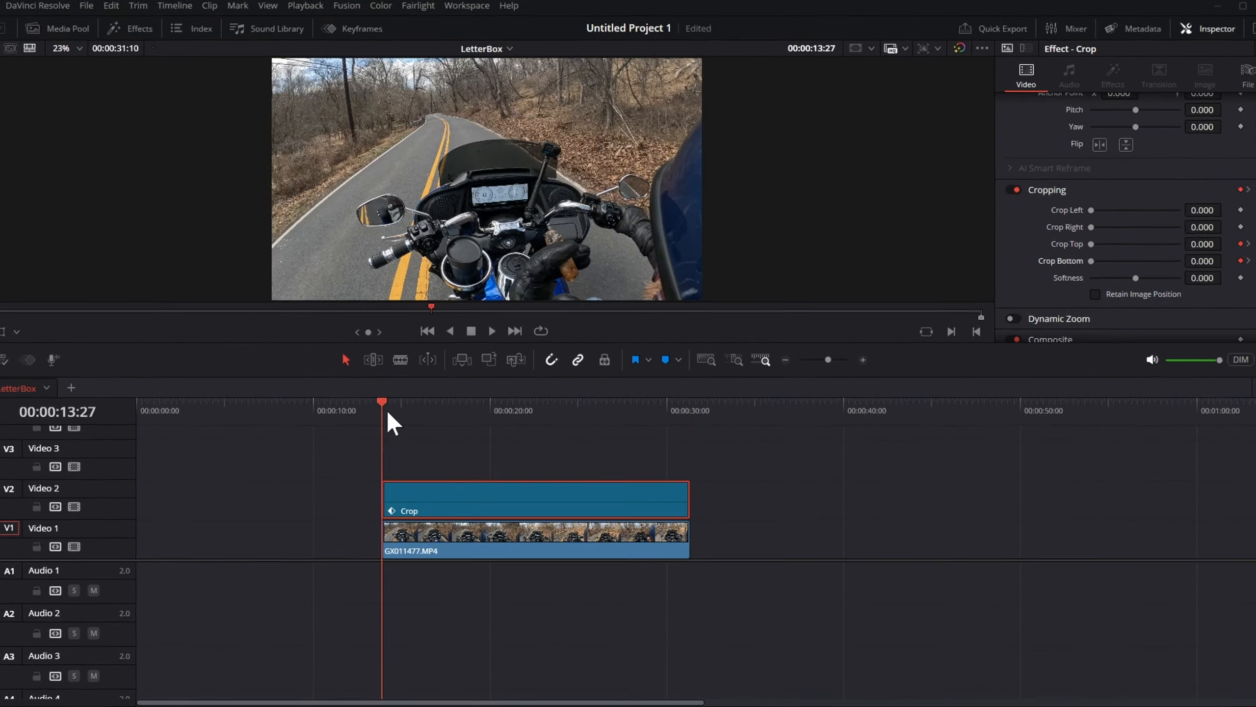
key("space")
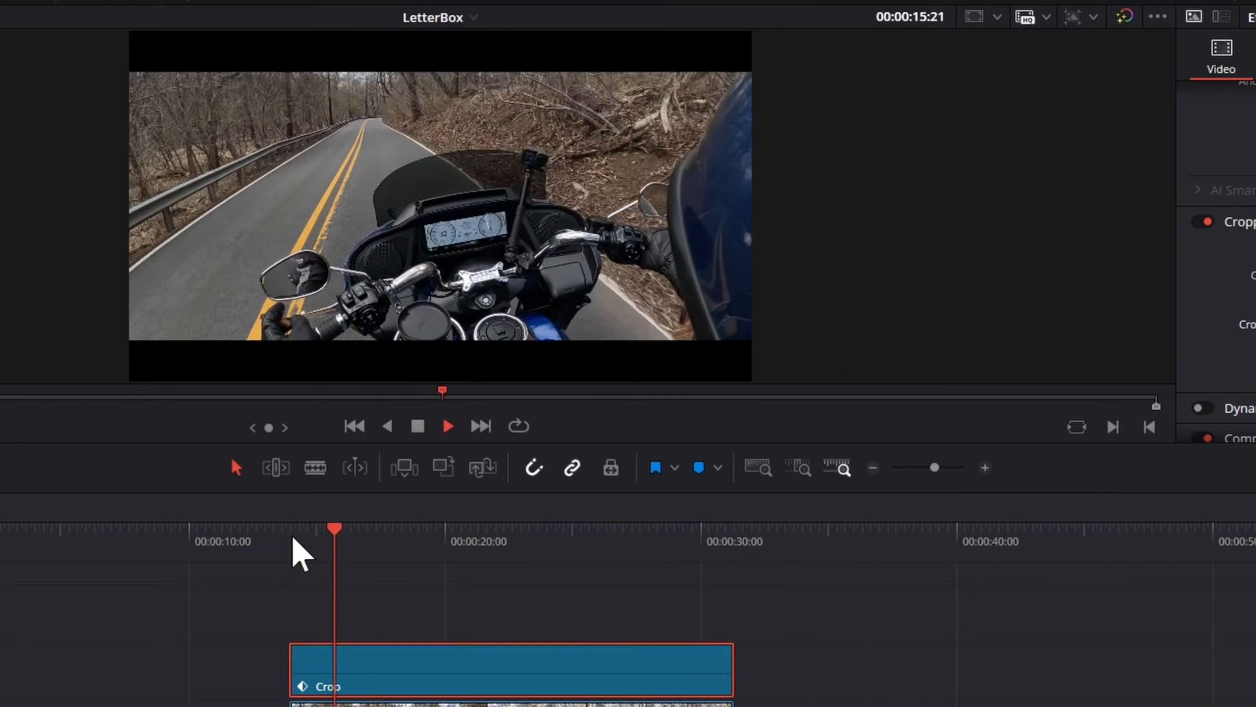
key("space")
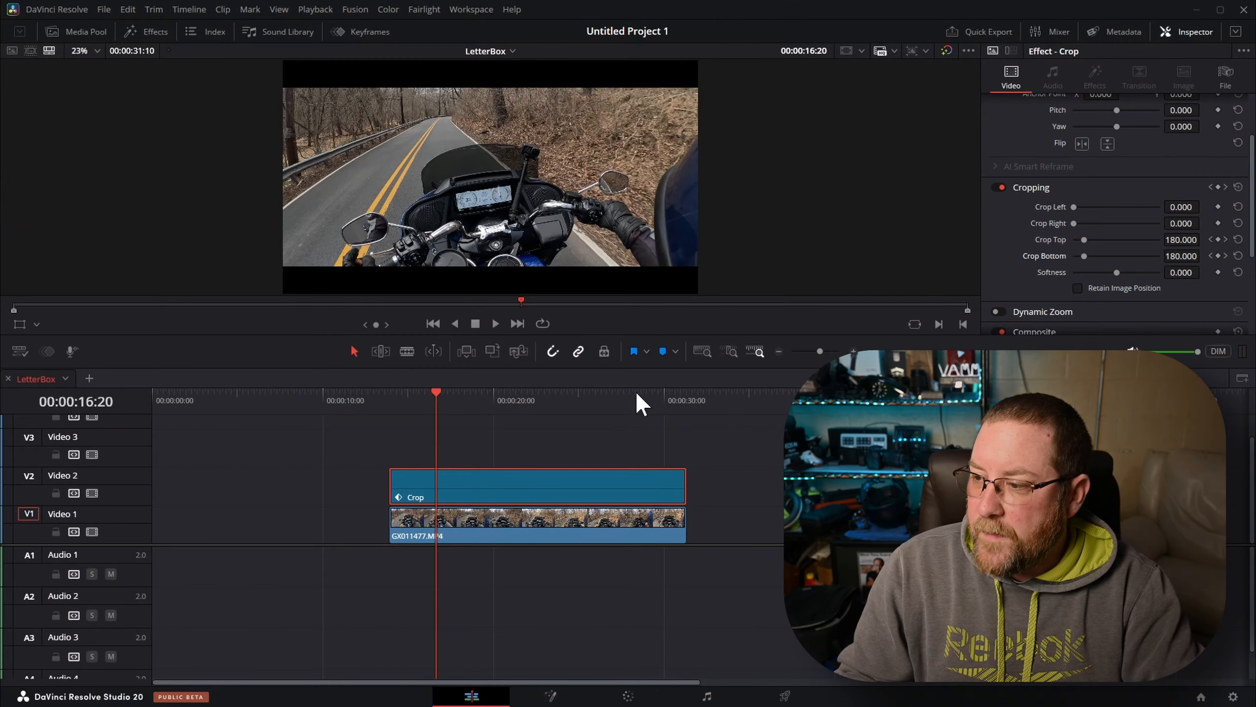
Shorten the Crop clip's end to about 00:00:24:12 and check the letterbox closing there.
left_click(635, 392)
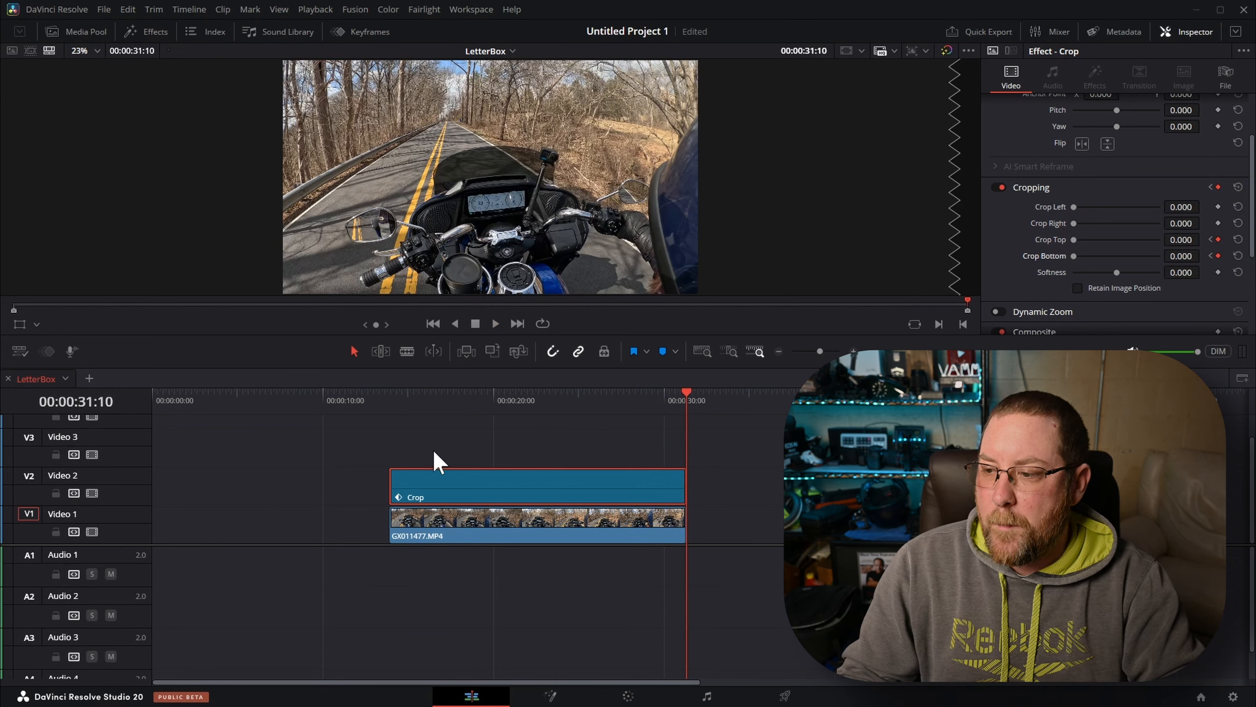
left_click_drag(679, 489, 567, 489)
left_click_drag(553, 397, 569, 410)
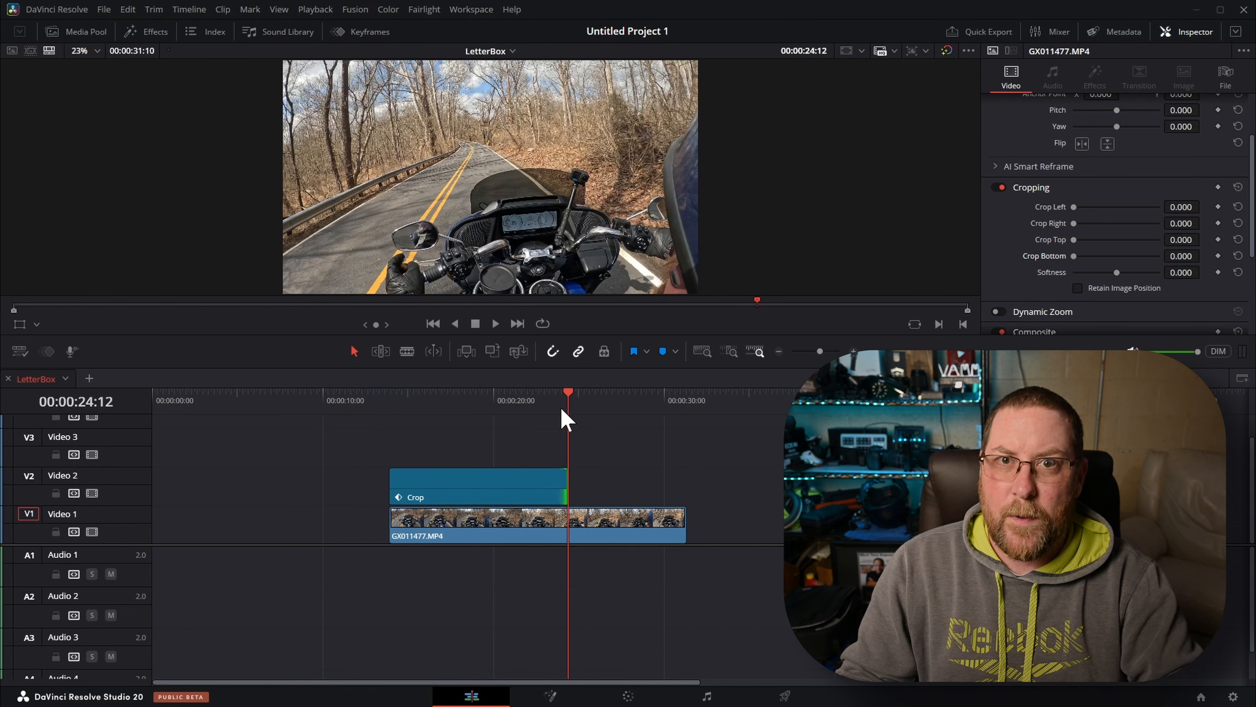
Delete the Crop clip and place a Fusion Composition effect on Video 2 at the start of GX011477.MP4.
left_click(497, 485)
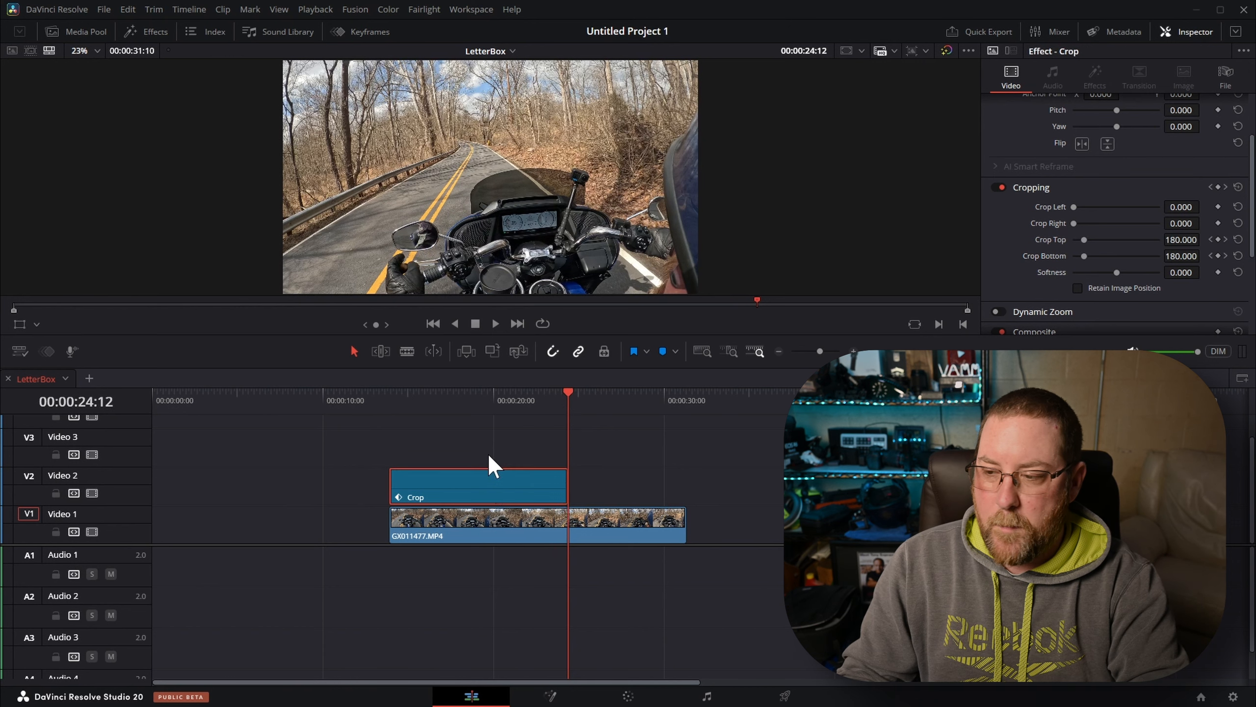
key("Delete")
left_click(394, 403)
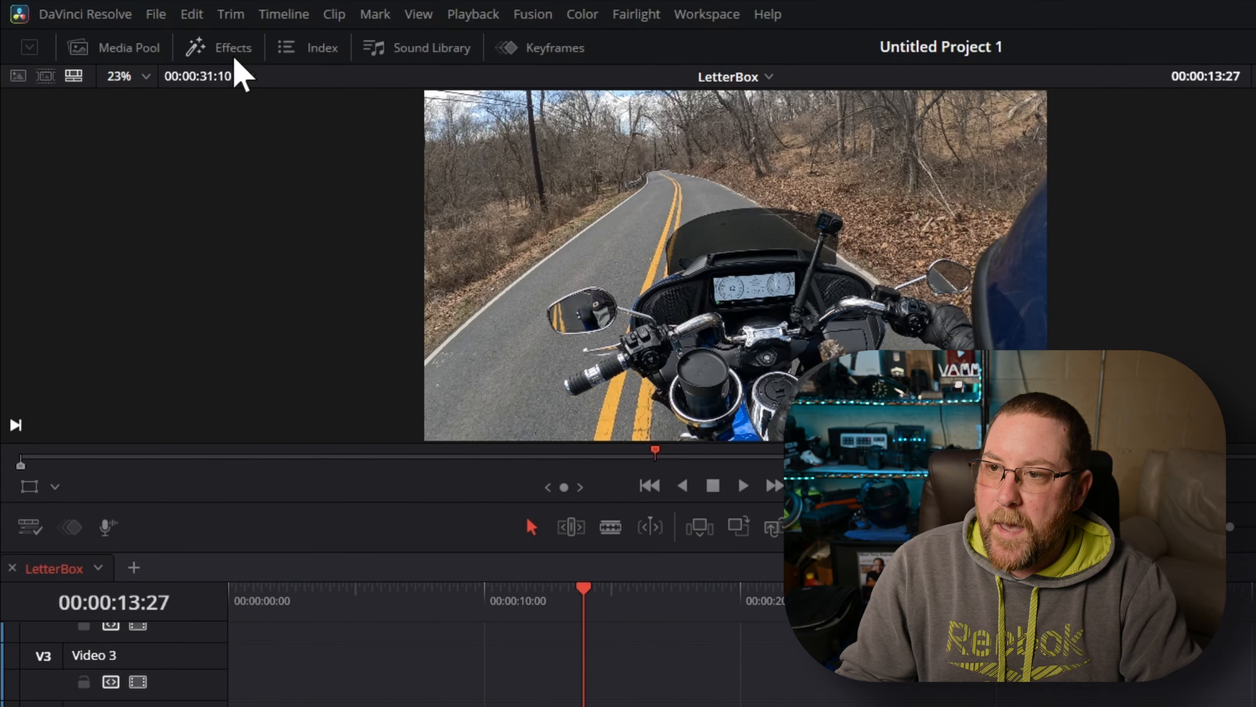
left_click(233, 56)
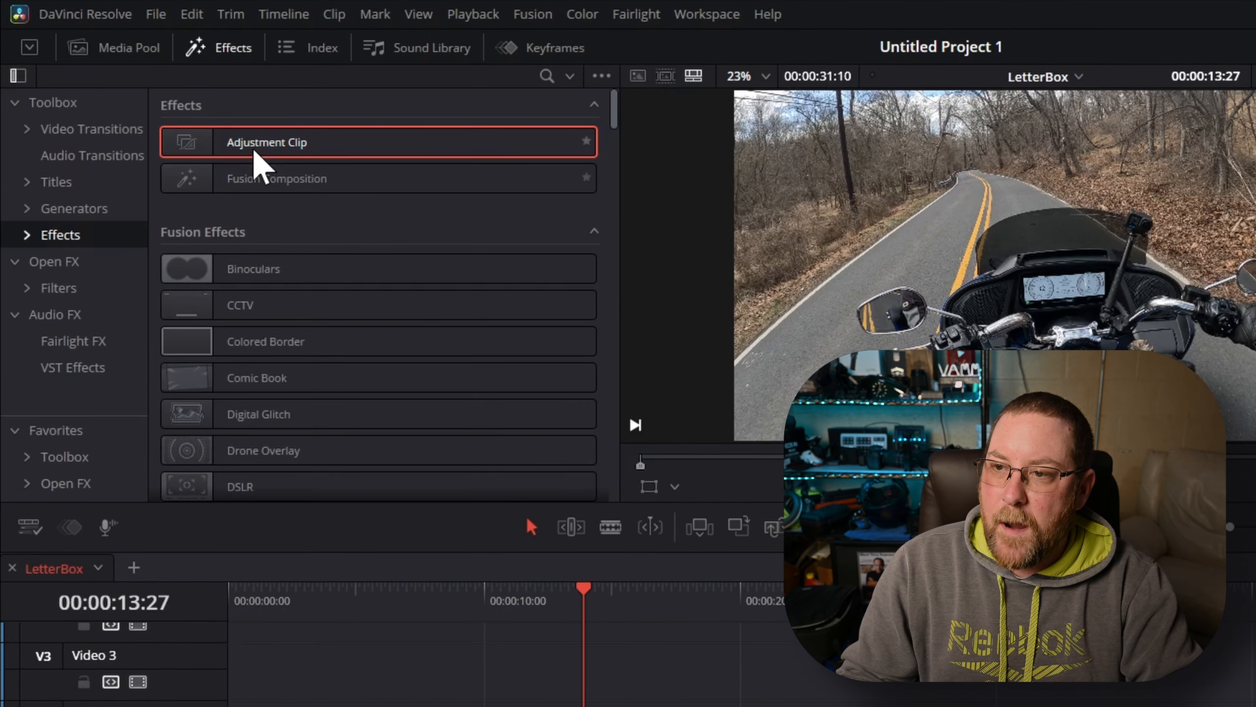
left_click_drag(262, 179, 546, 641)
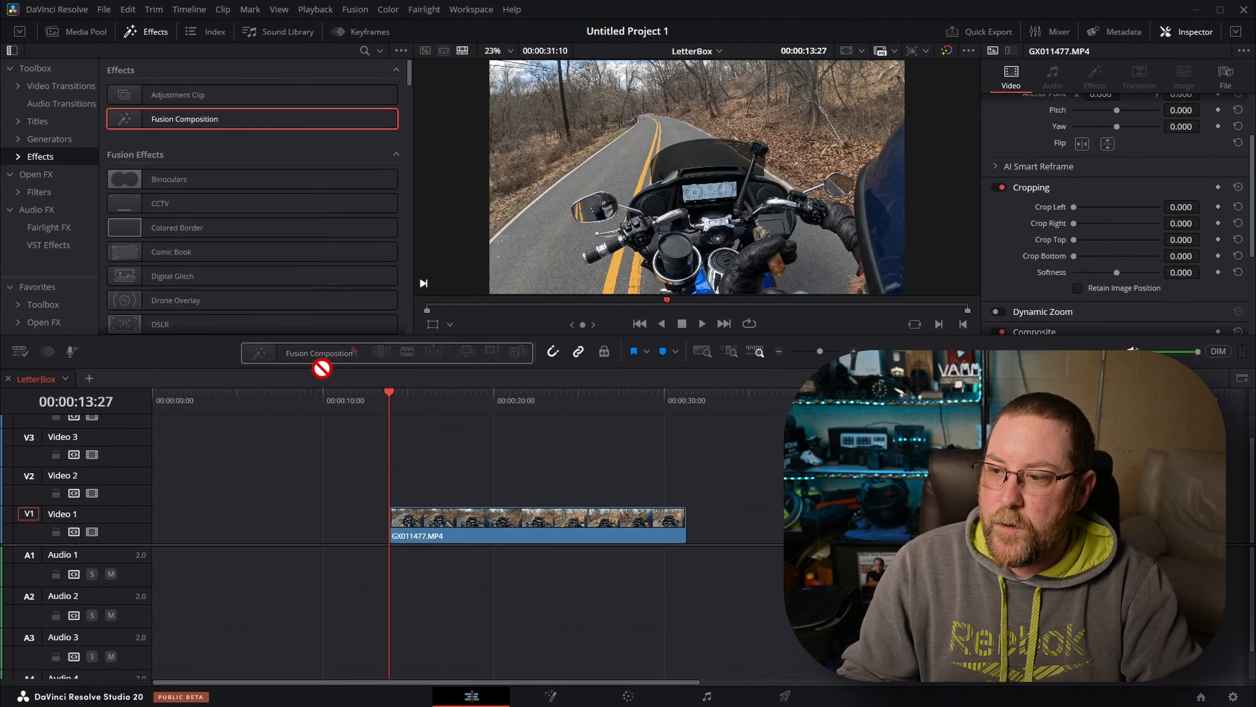
left_click_drag(363, 423, 396, 478)
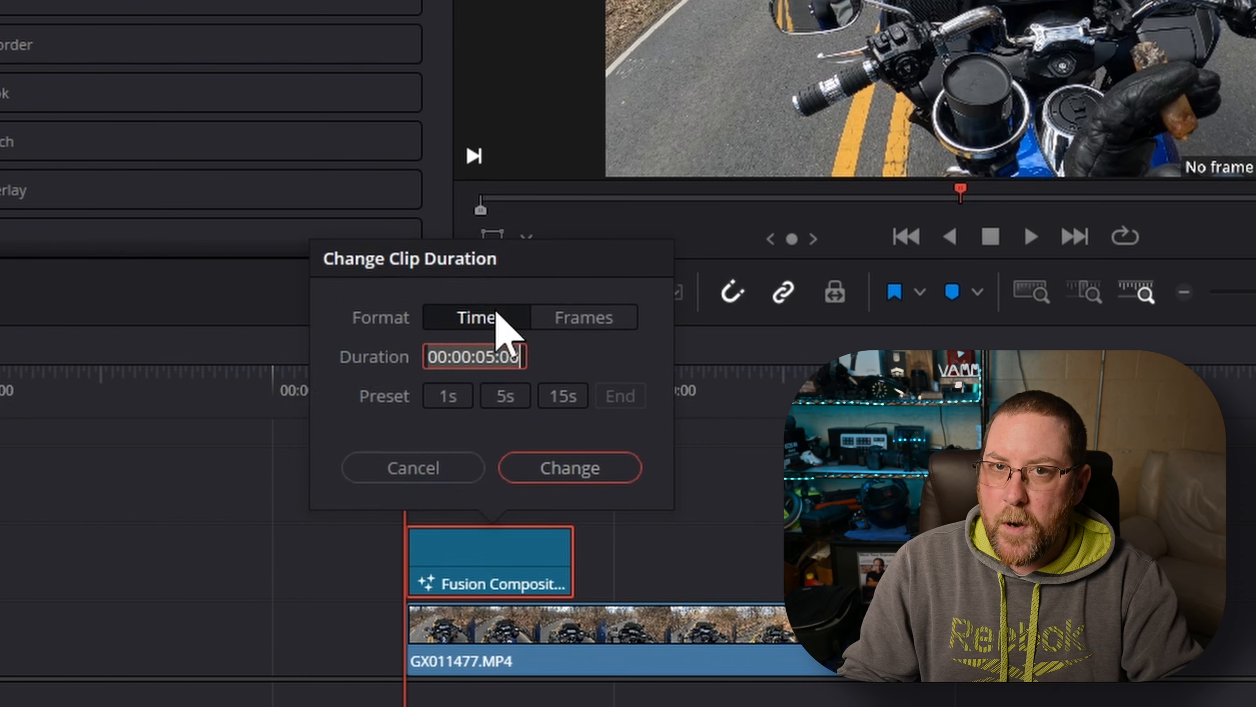
Open the Fusion Composition clip in the Fusion page, moving MediaOut1 aside and enlarging the node area.
left_click(426, 476)
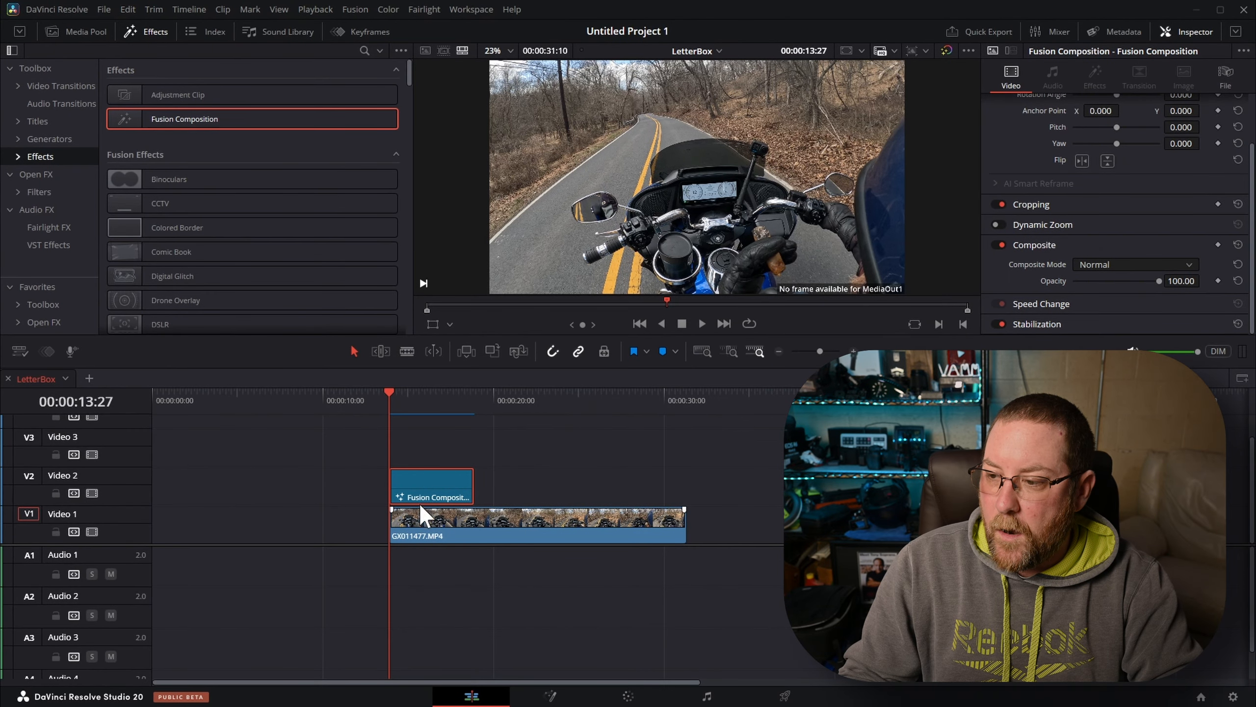
right_click(416, 484)
left_click(450, 395)
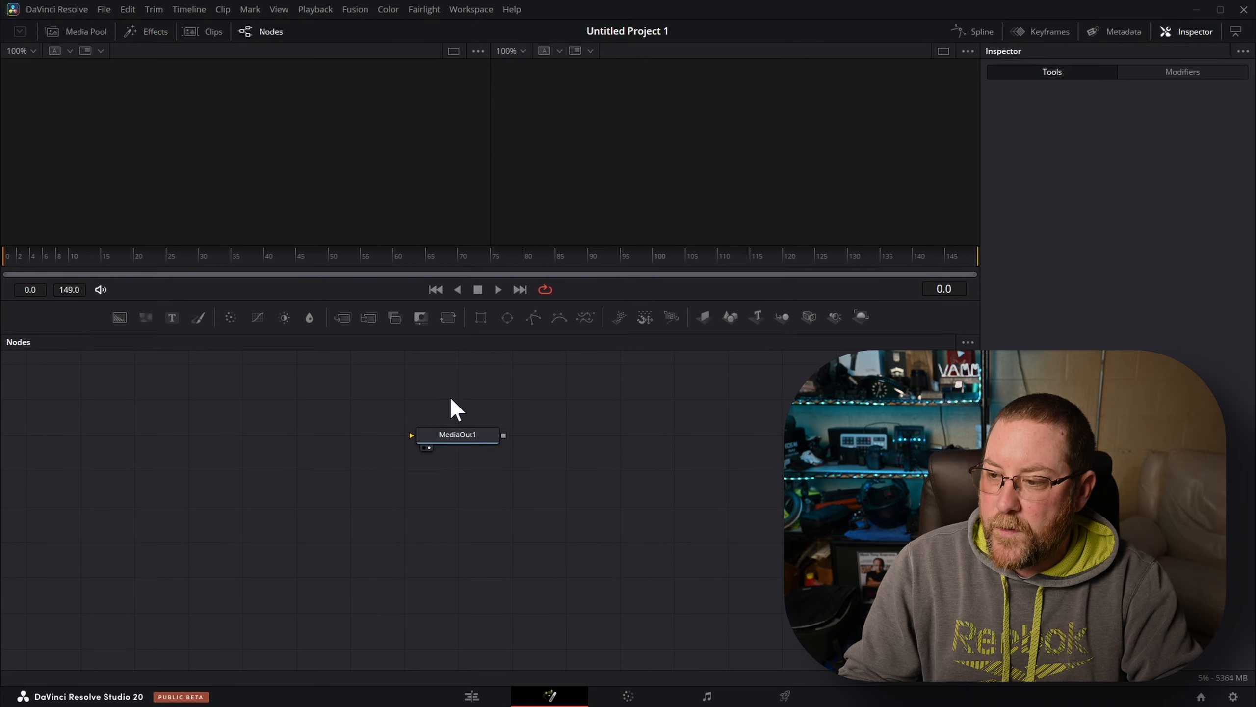
left_click_drag(455, 432, 580, 448)
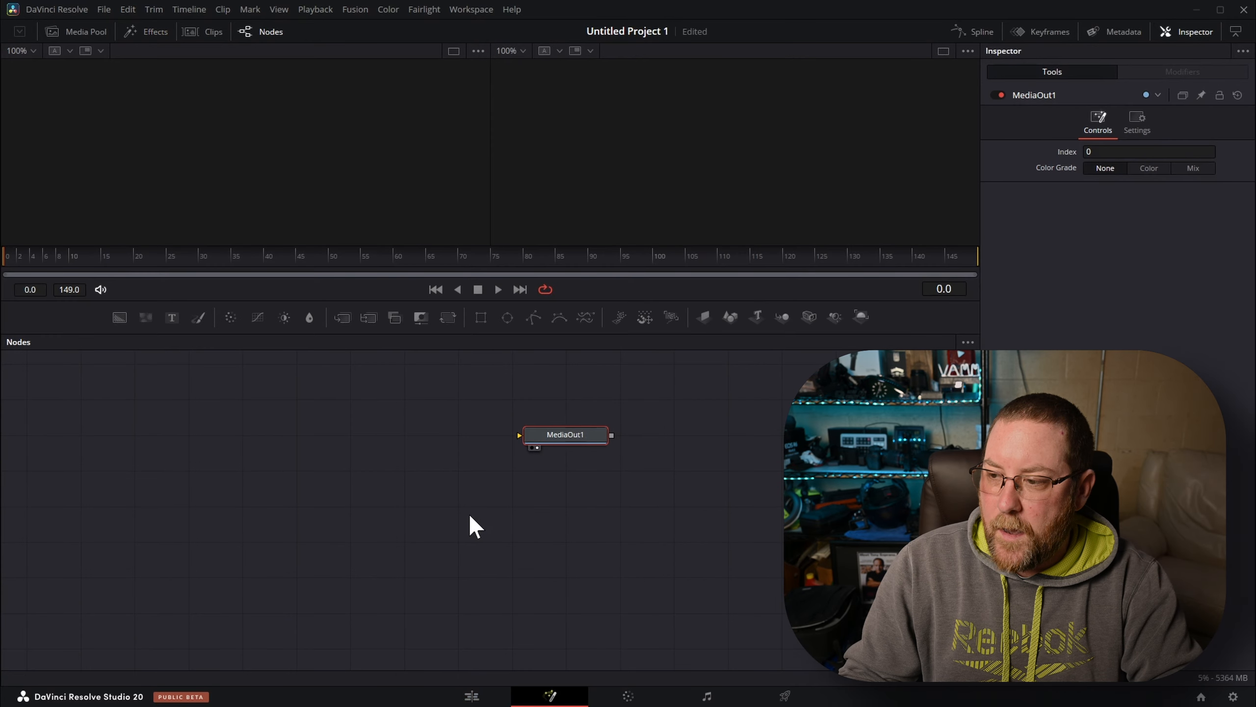
scroll(468, 514, "up", 3)
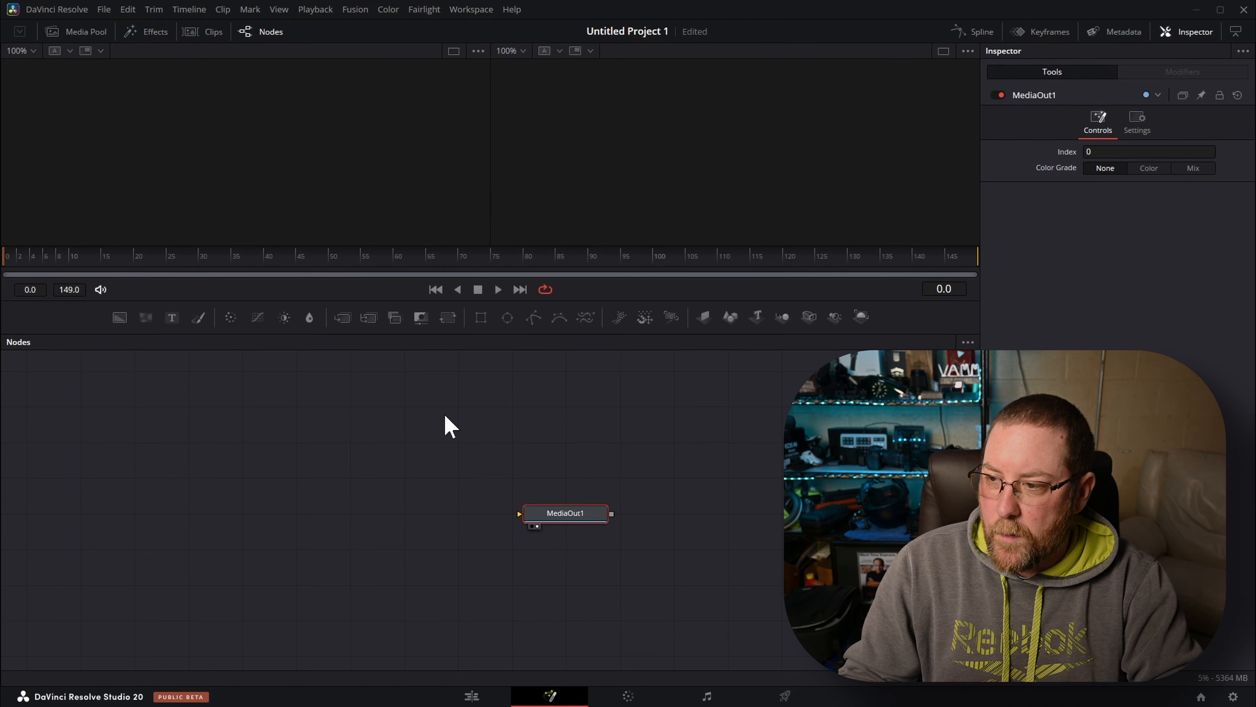
left_click_drag(446, 301, 490, 272)
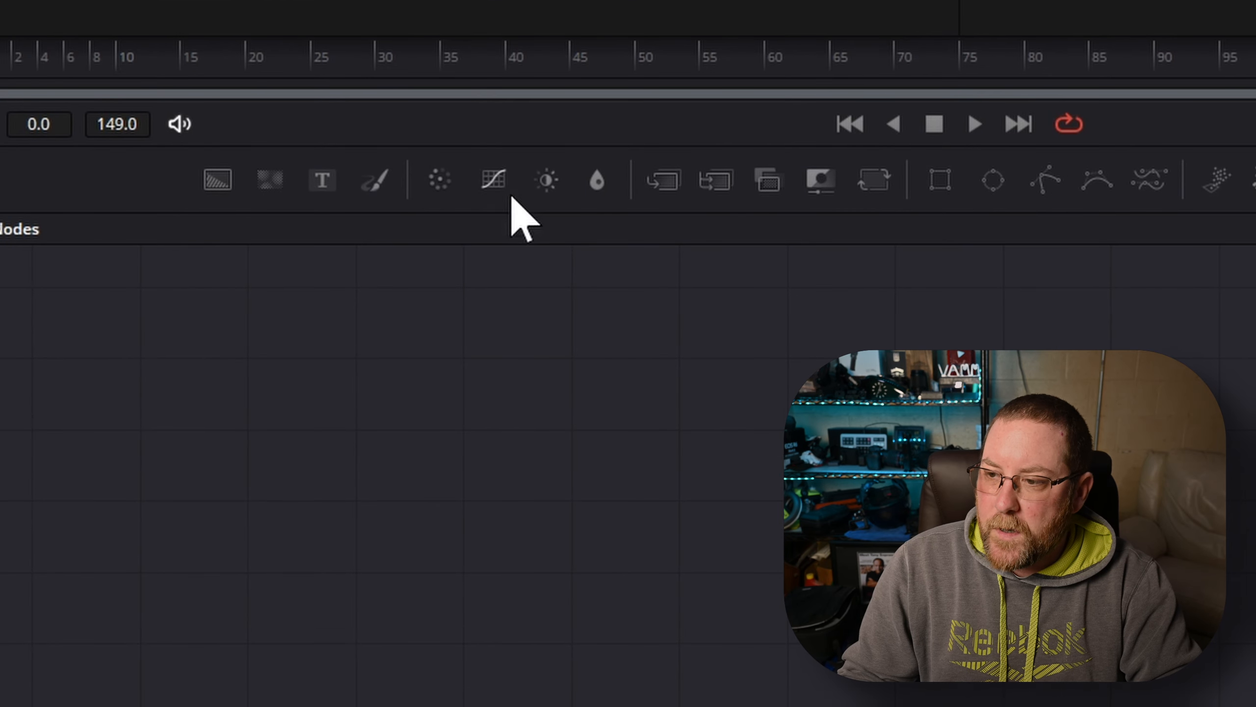
Add a Background node masked by a Rectangle, and set the rectangle's height to 0.9 and width to 1.0.
left_click_drag(216, 179, 569, 360)
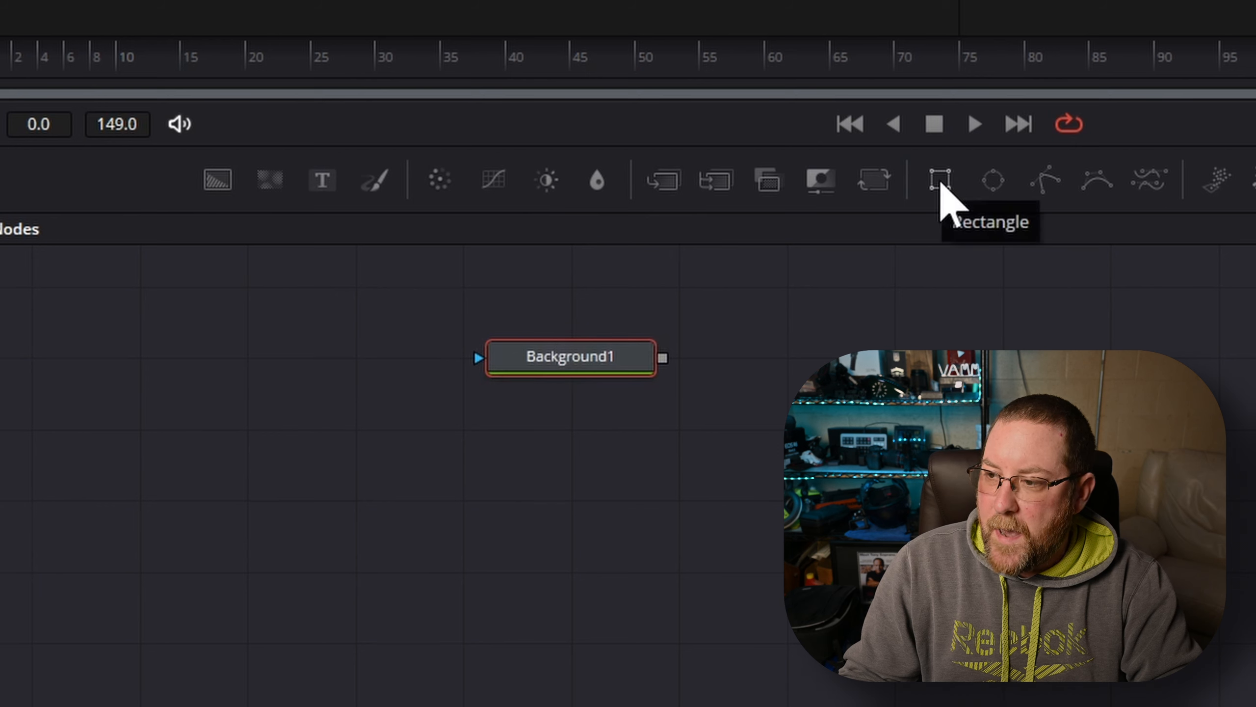
left_click_drag(940, 184, 527, 365)
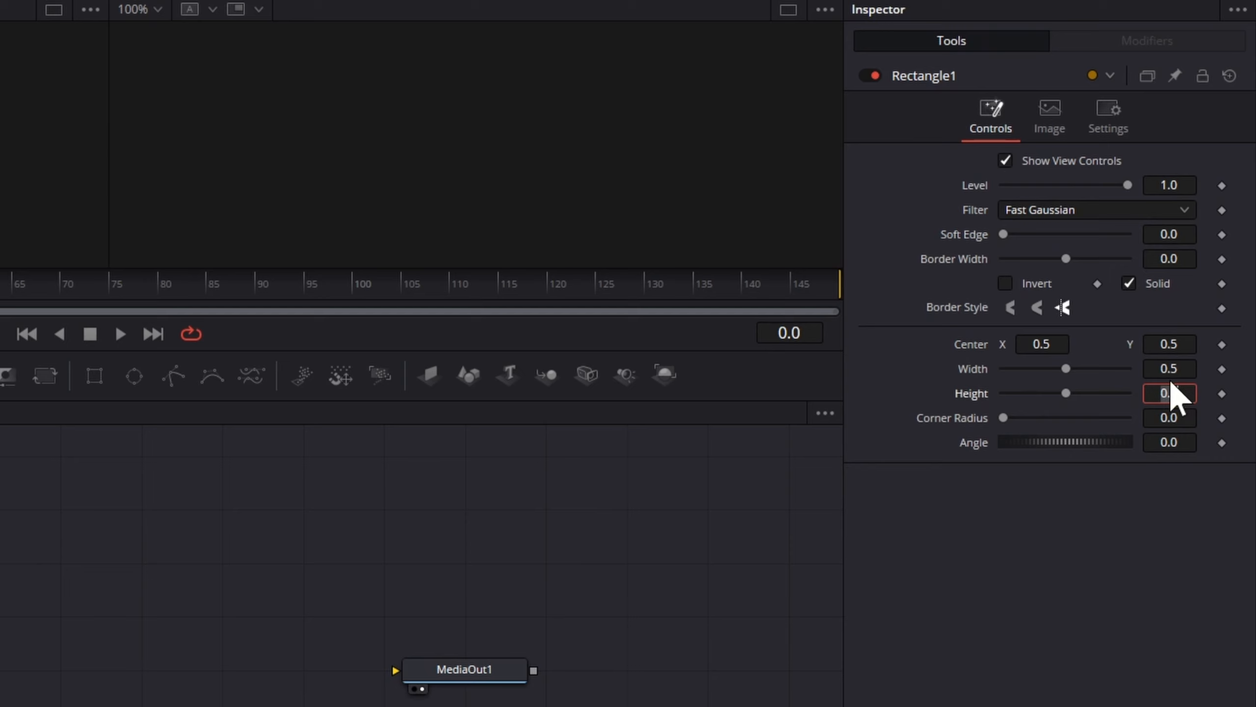
key("Tab")
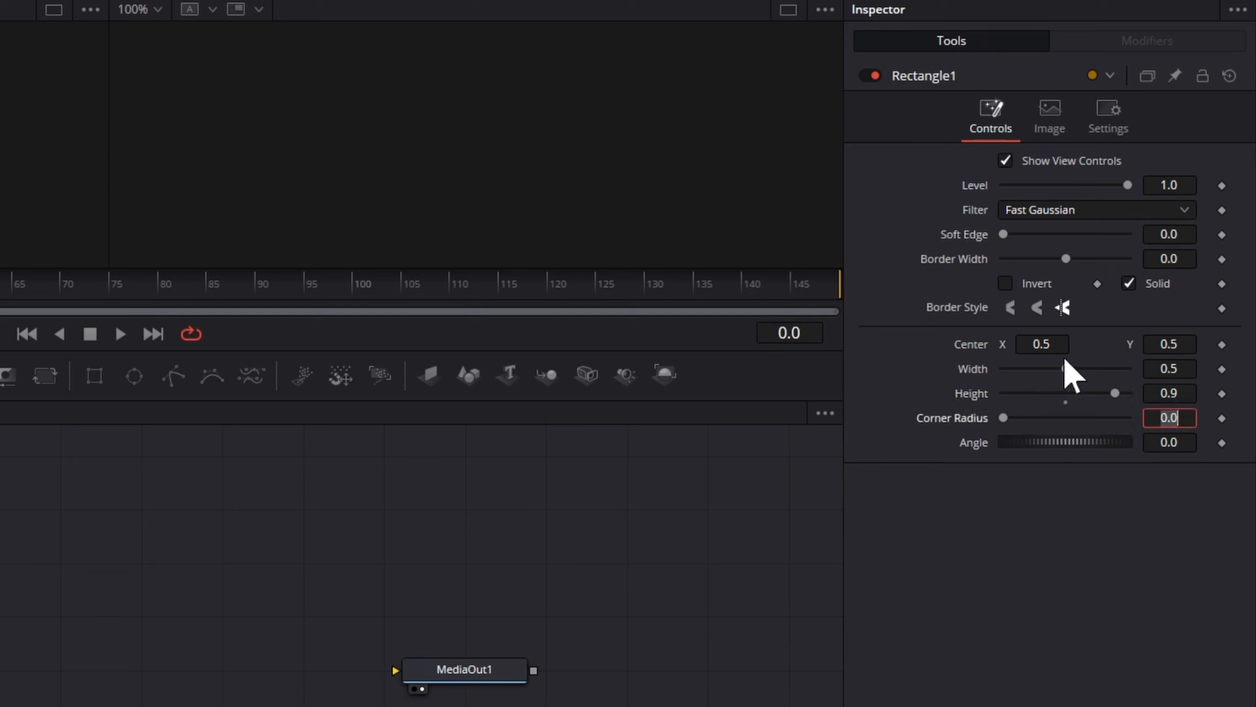
double_click(1170, 369)
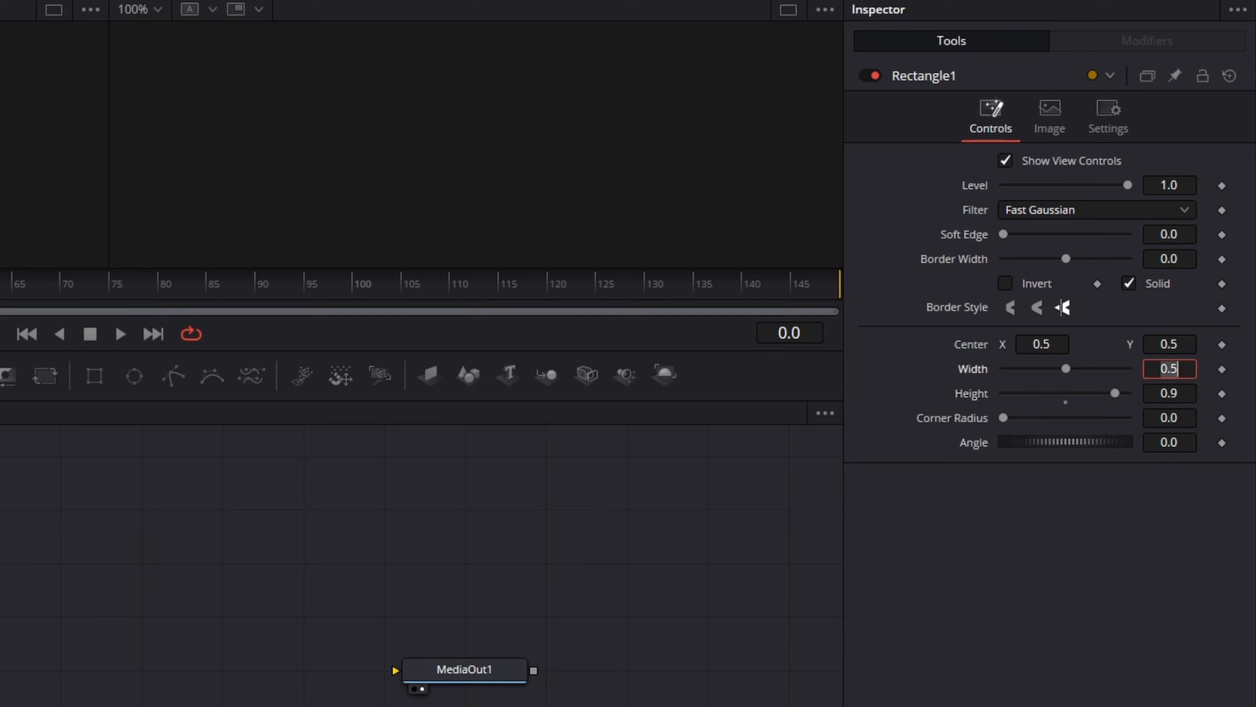
key("Tab")
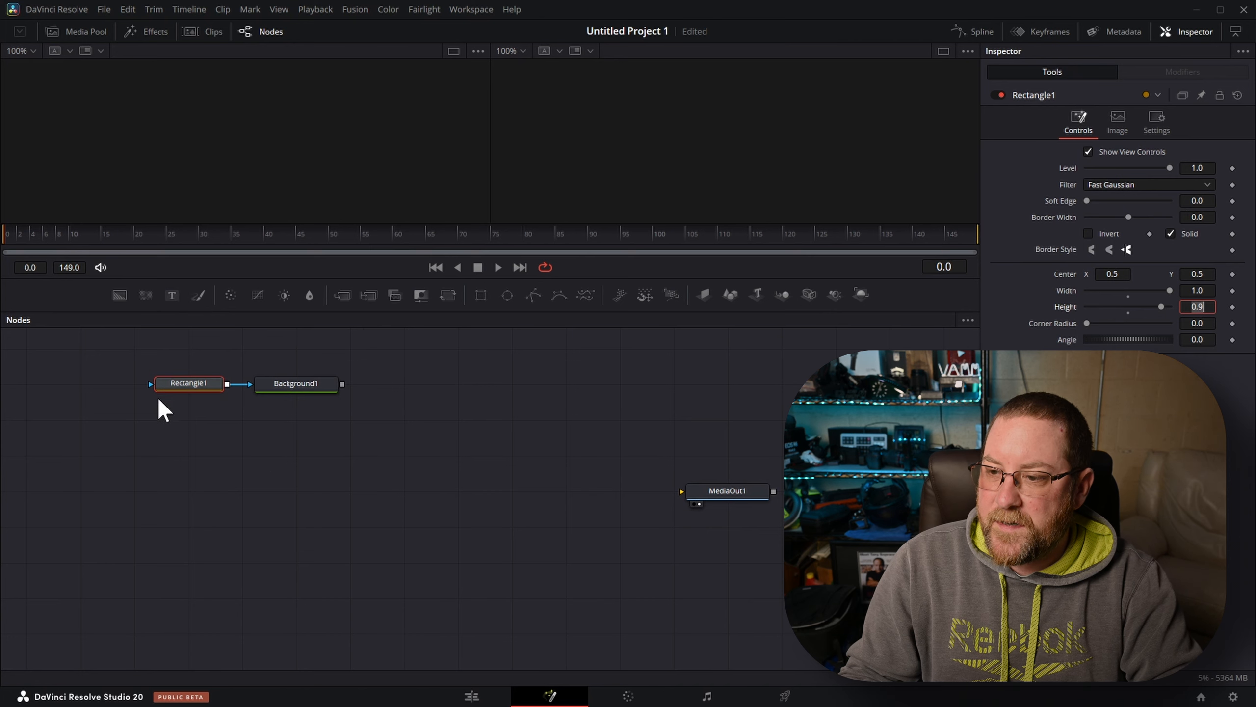
Duplicate the connected Rectangle1 and Background1 nodes twice, stacking the copies below the original pair.
left_click_drag(161, 359, 362, 413)
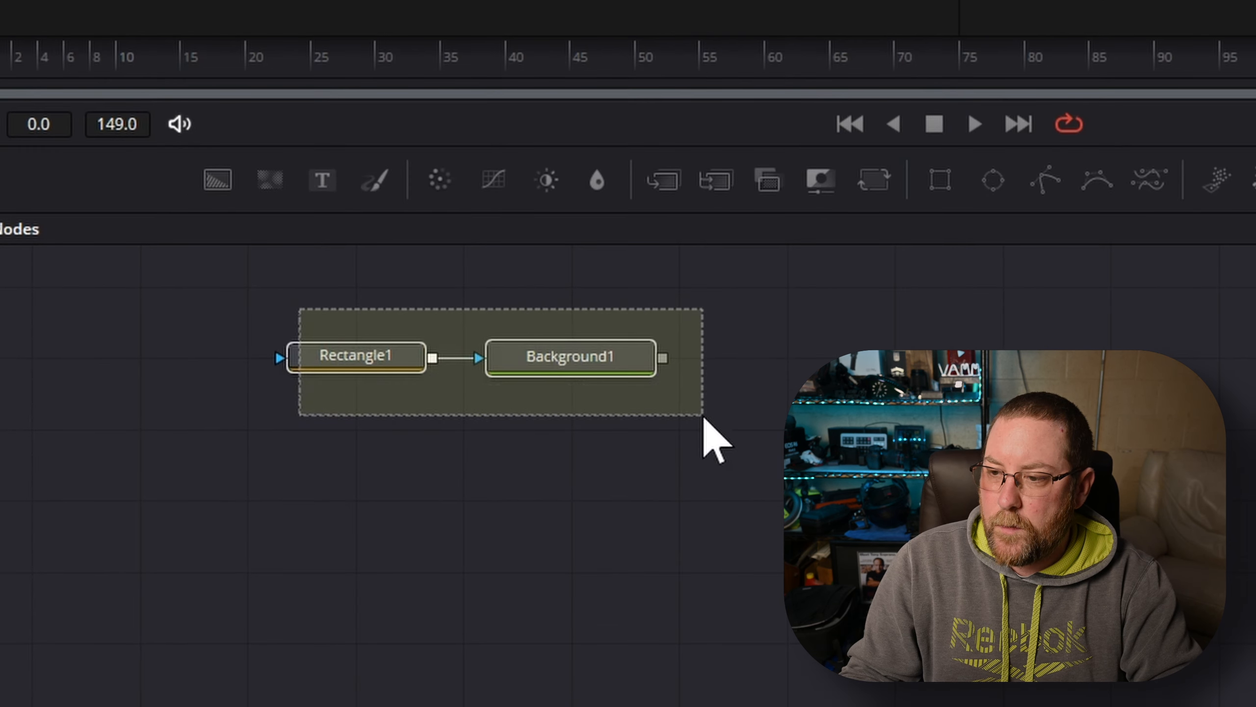
left_click_drag(704, 417, 701, 420)
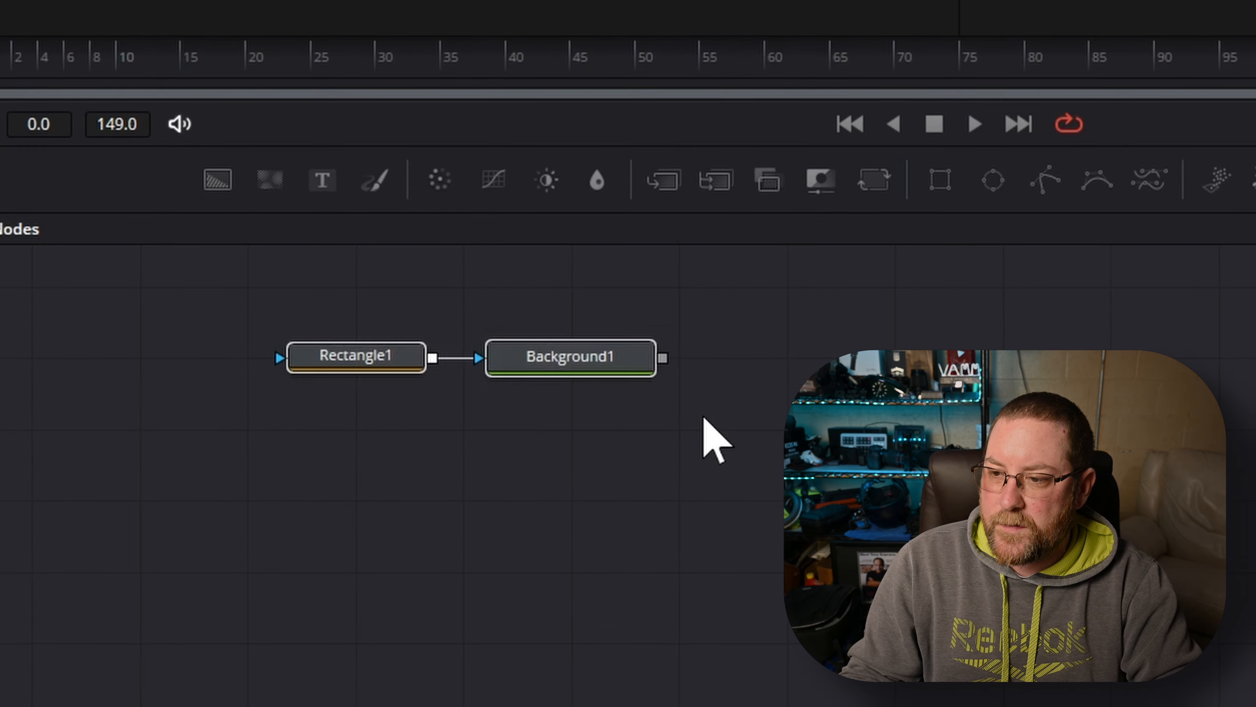
left_click(665, 458)
key("ctrl+v")
left_click_drag(676, 429, 383, 420)
left_click(606, 533)
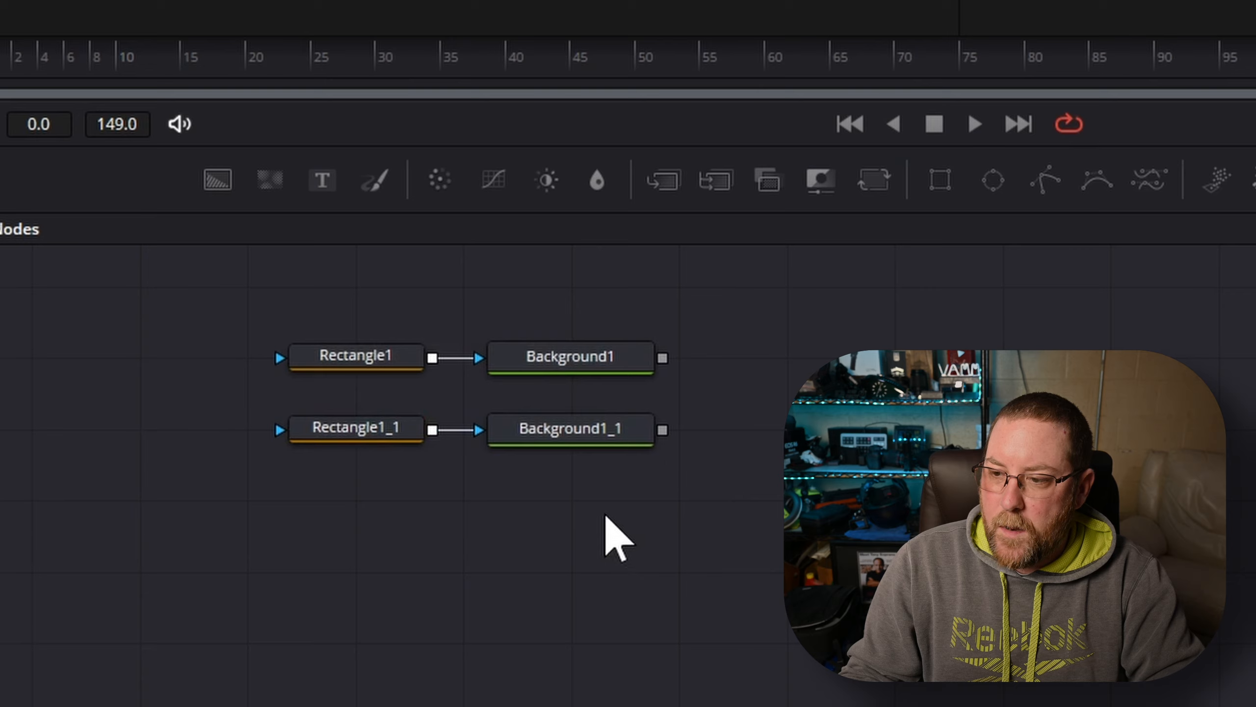
key("ctrl+v")
left_click_drag(561, 514, 392, 503)
Rename the Rectangle1 node as rect_0_10.
left_click(356, 354)
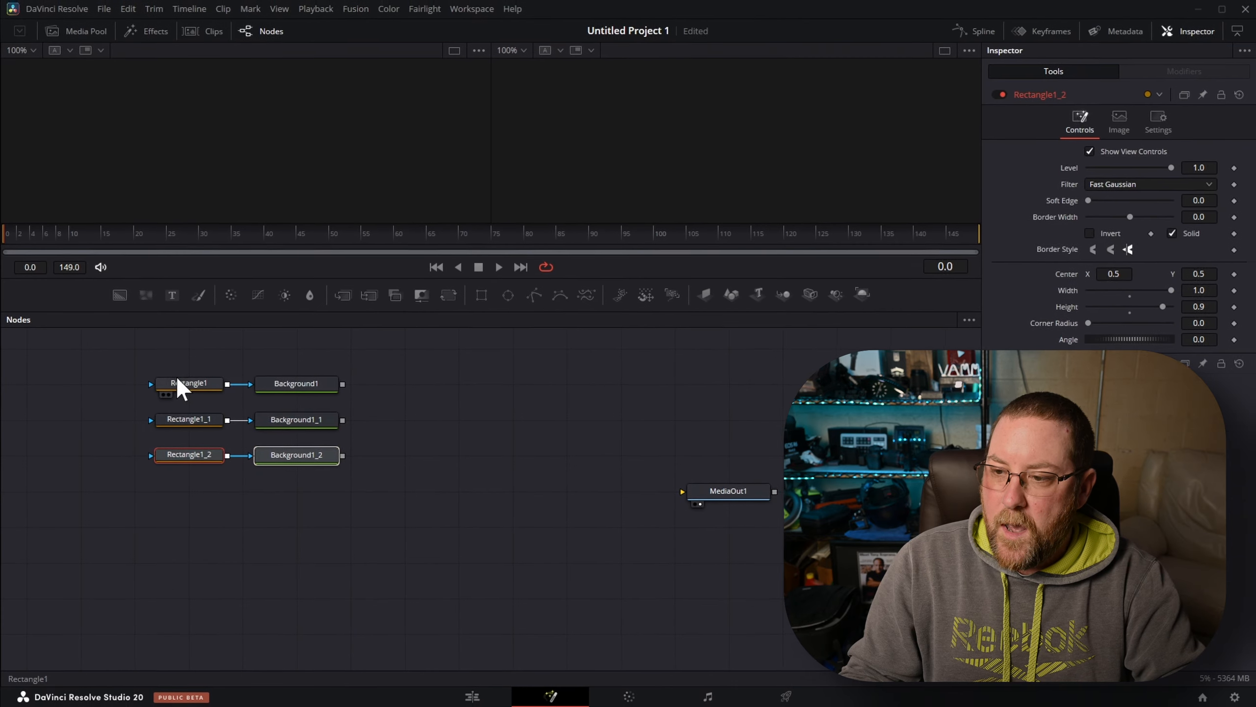
key("F2")
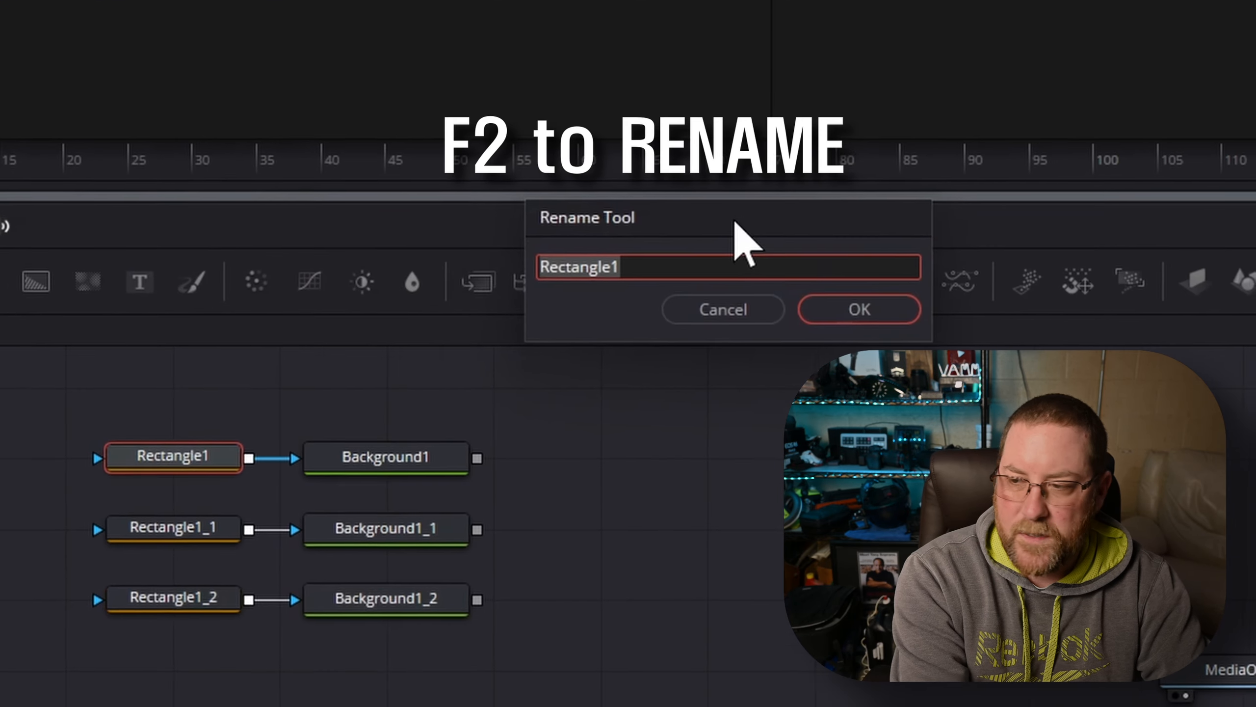
type("rect_")
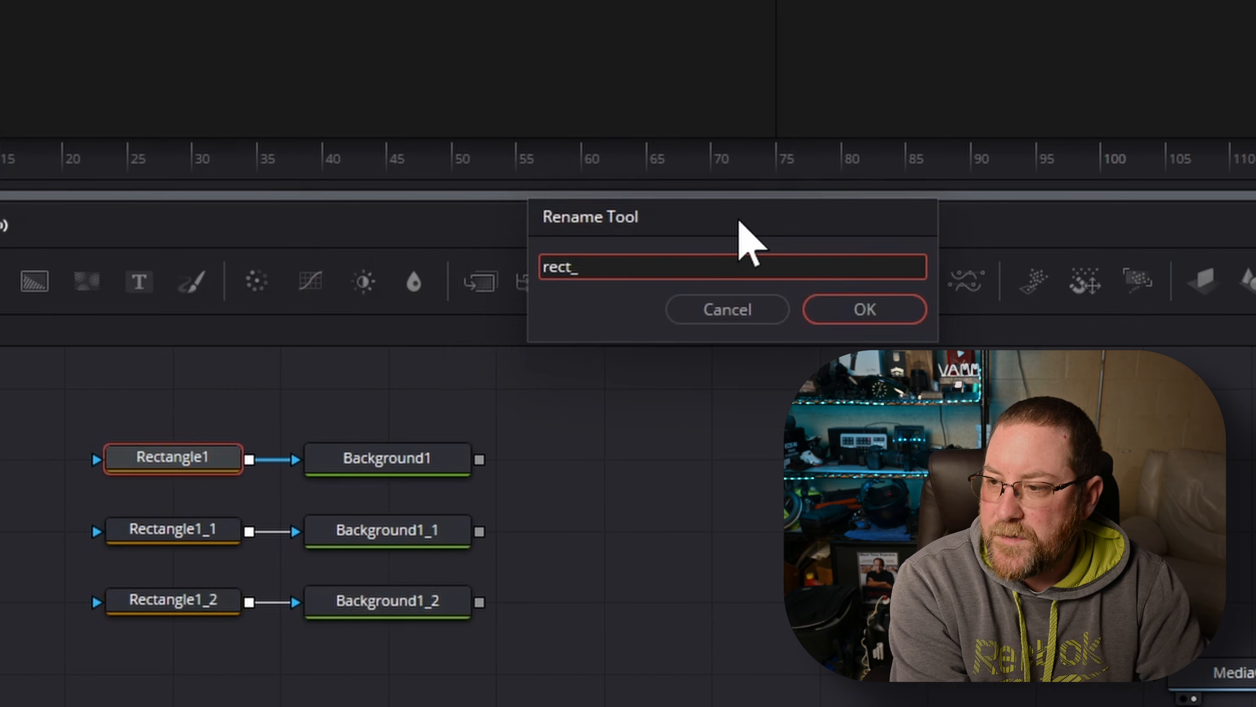
type("0_10")
key("Return")
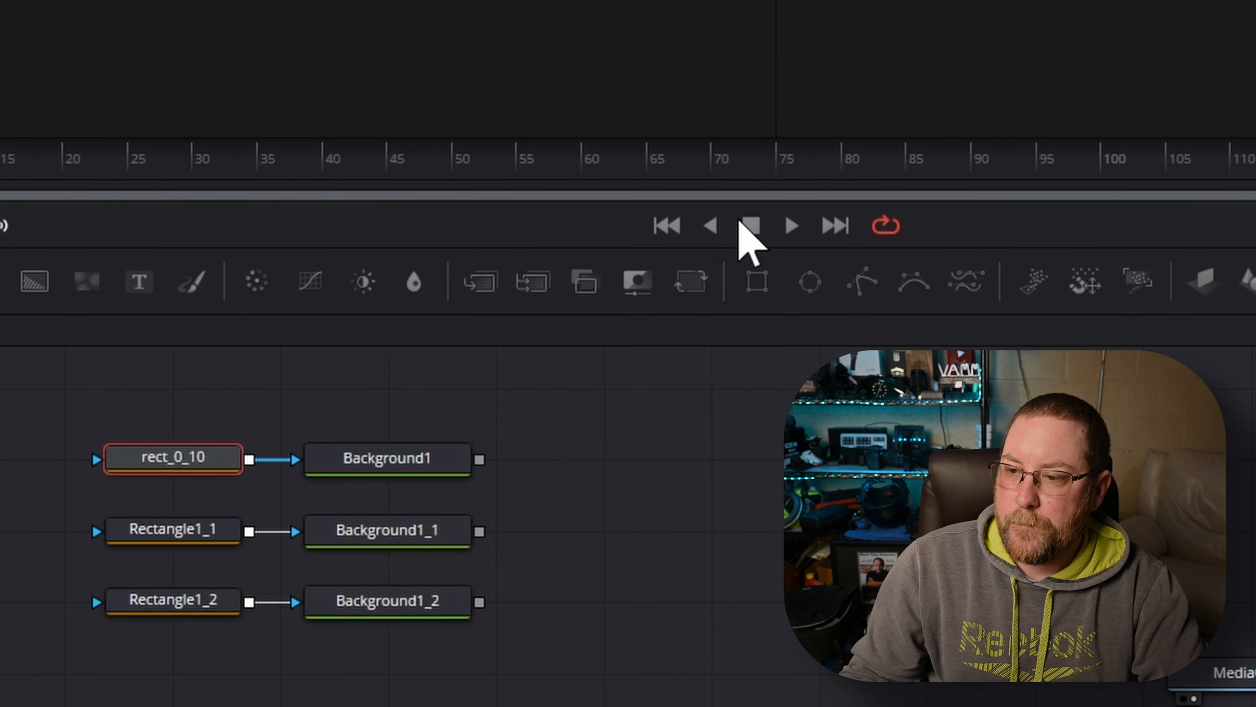
Rename the Rectangle1_1 node as rect_0_20.
key("F2")
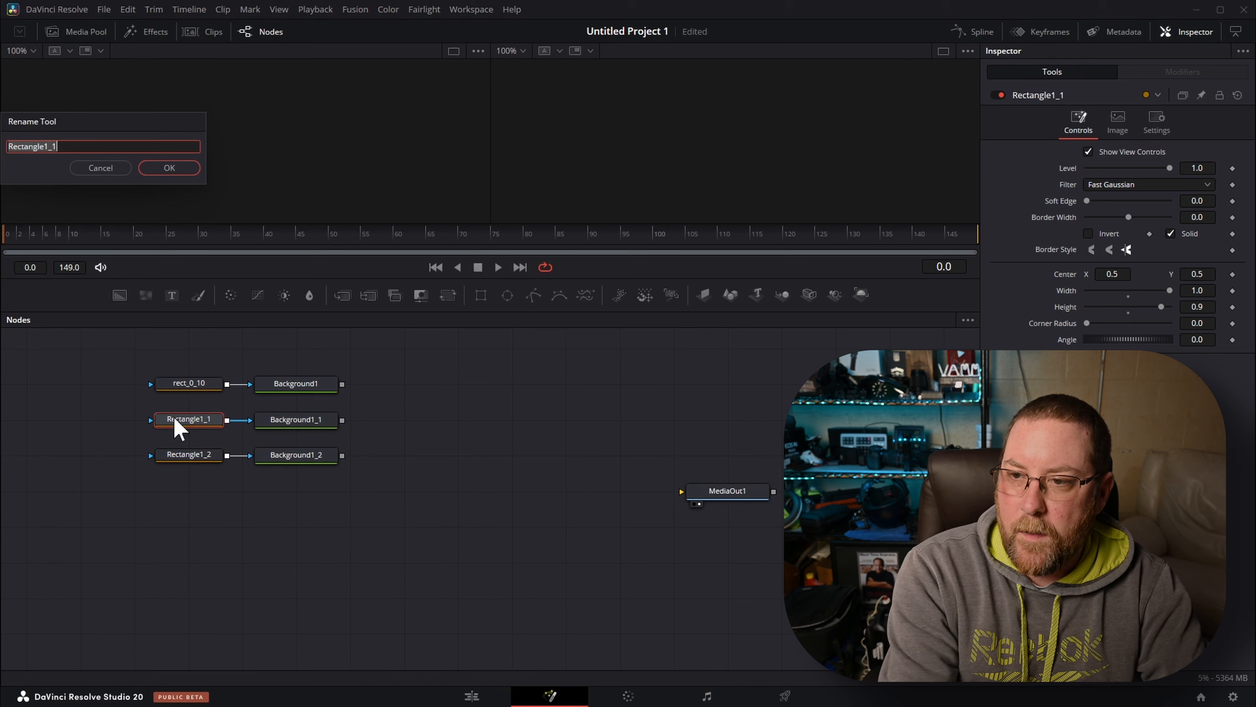
left_click_drag(70, 138, 407, 272)
type("rect_0_")
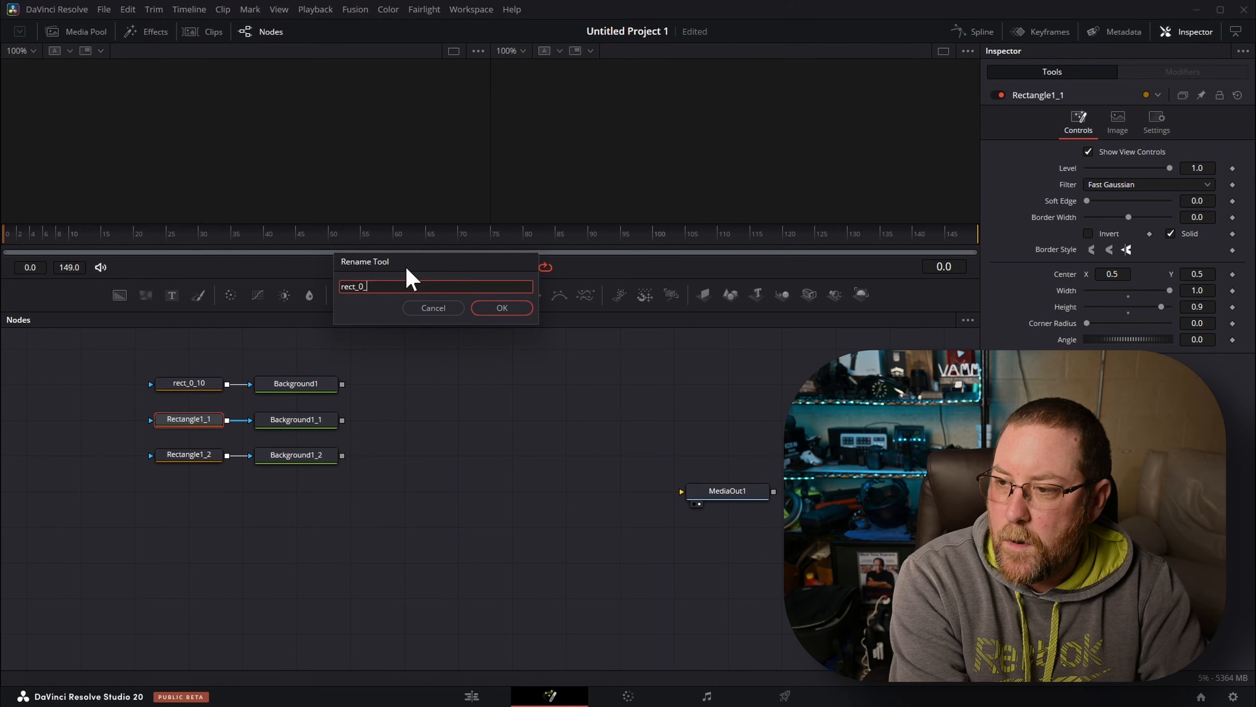
type("20")
key("Return")
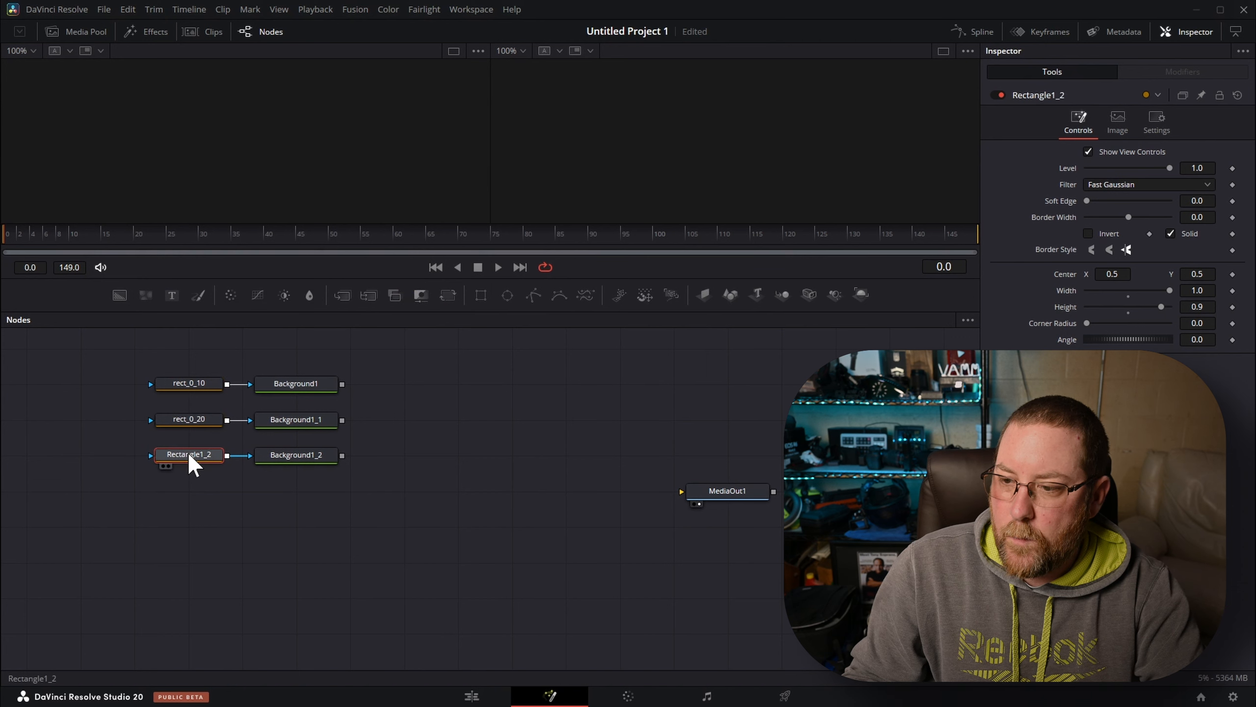
Rename the Rectangle1_2 node as rect_0_30.
key("F2")
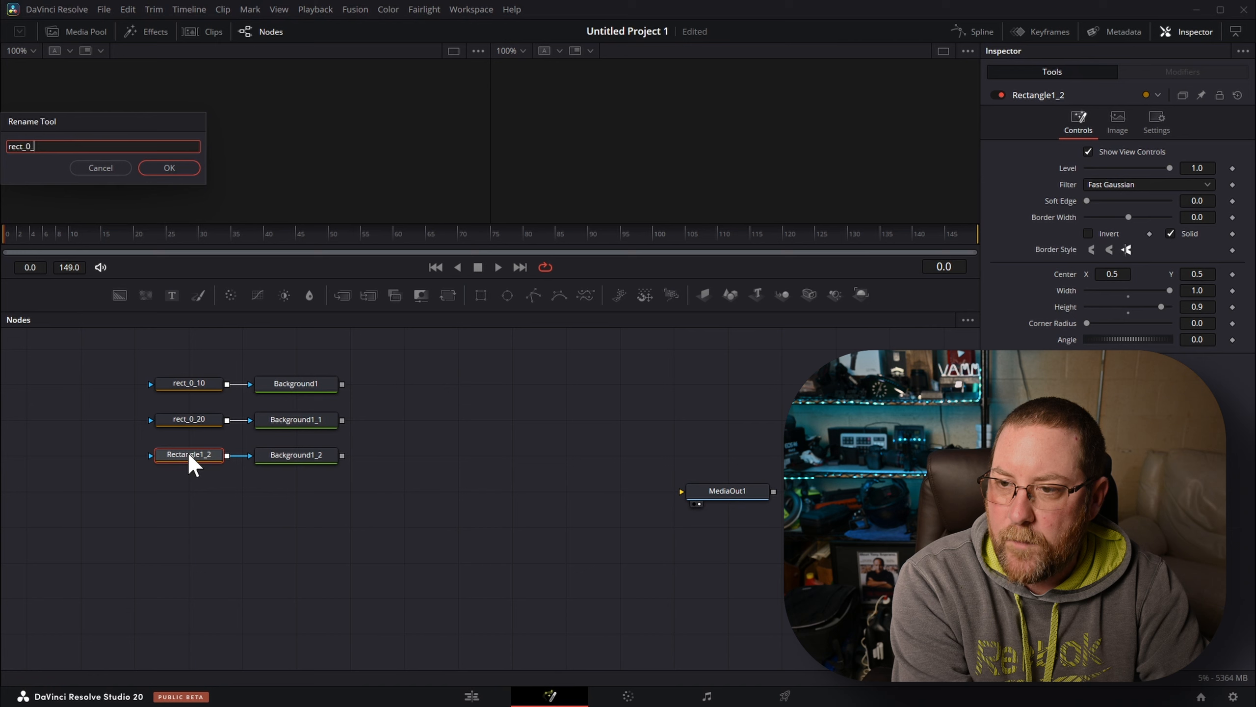
type("rect_0_30")
key("Return")
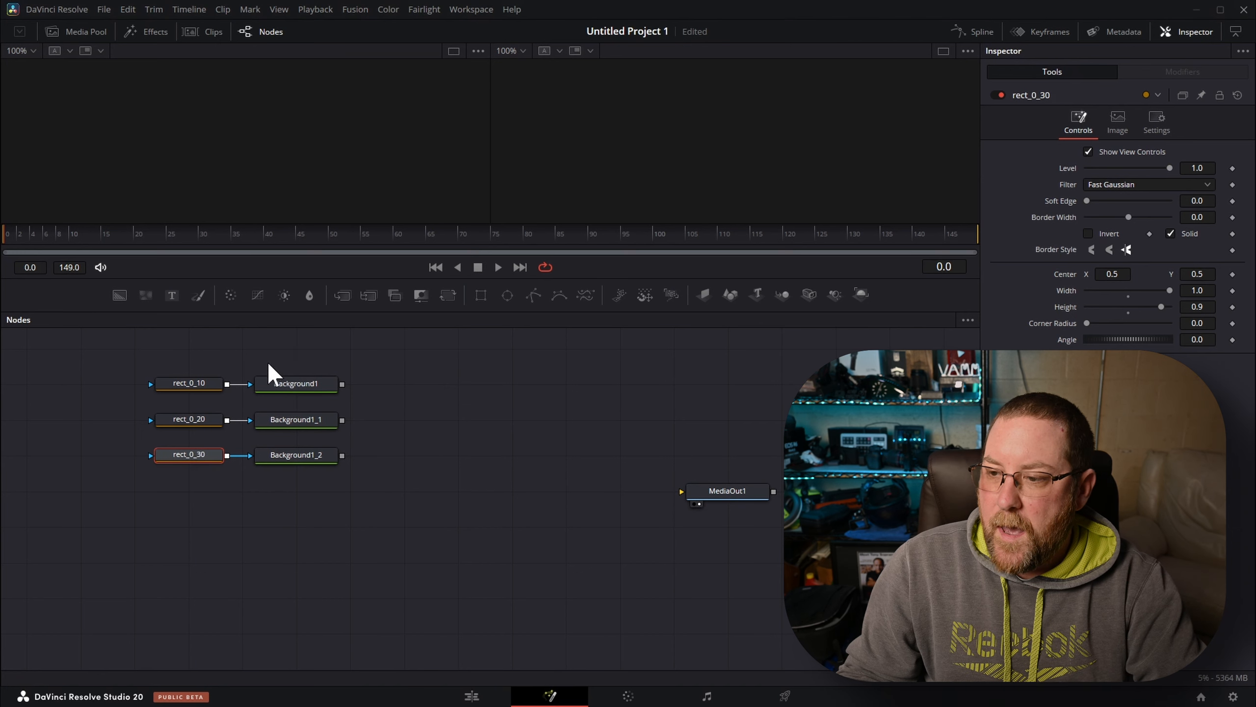
left_click_drag(409, 357, 125, 490)
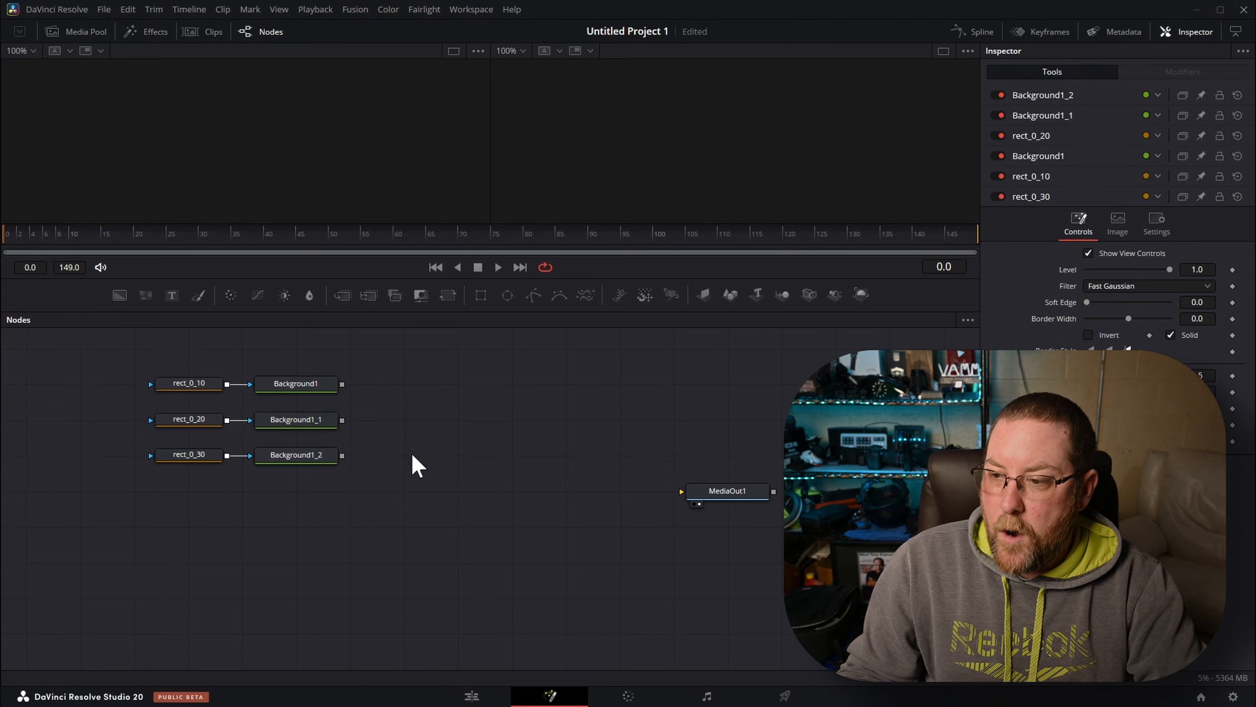
left_click_drag(410, 366, 144, 475)
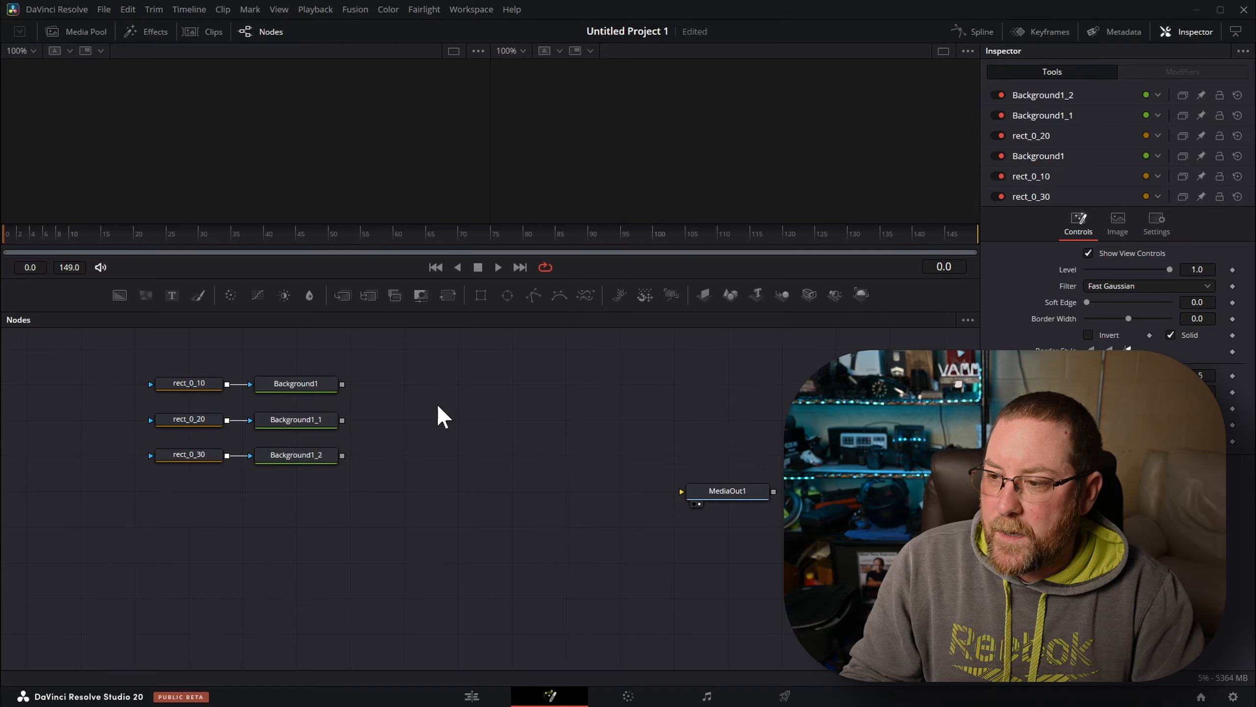
Add a Switch node beside the Background nodes and rename it as sw_crop.
key("shift+space")
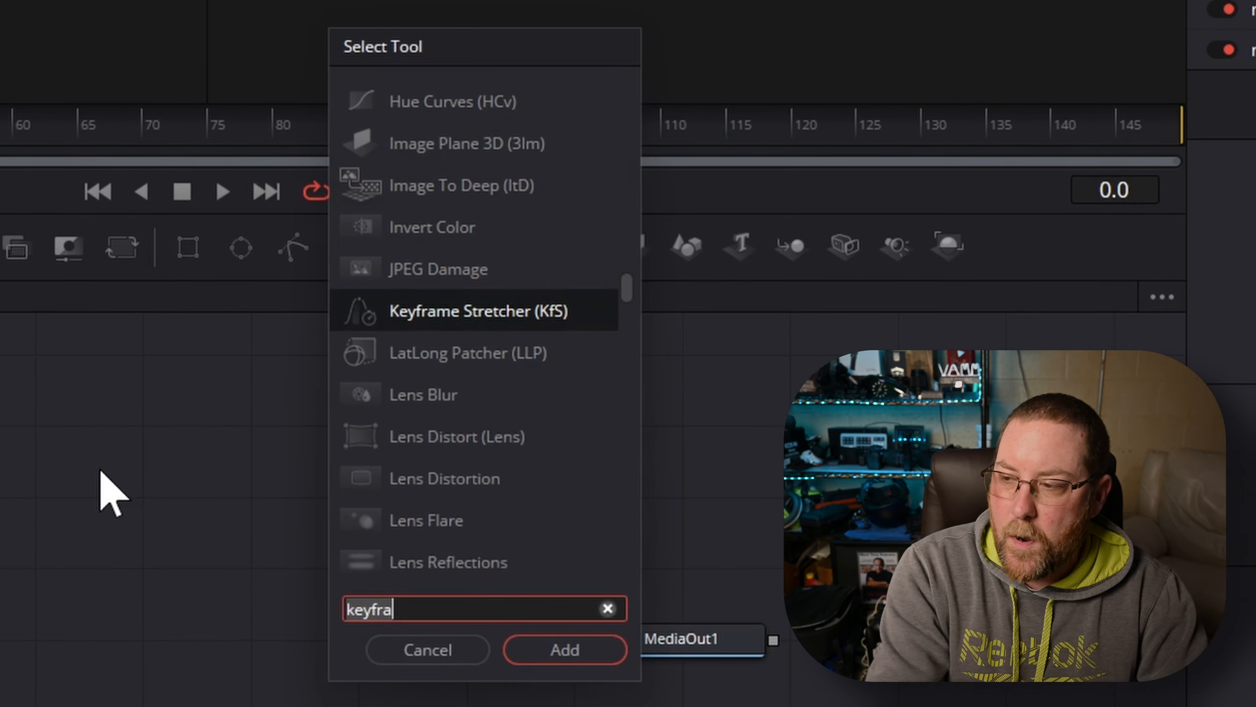
type("sw")
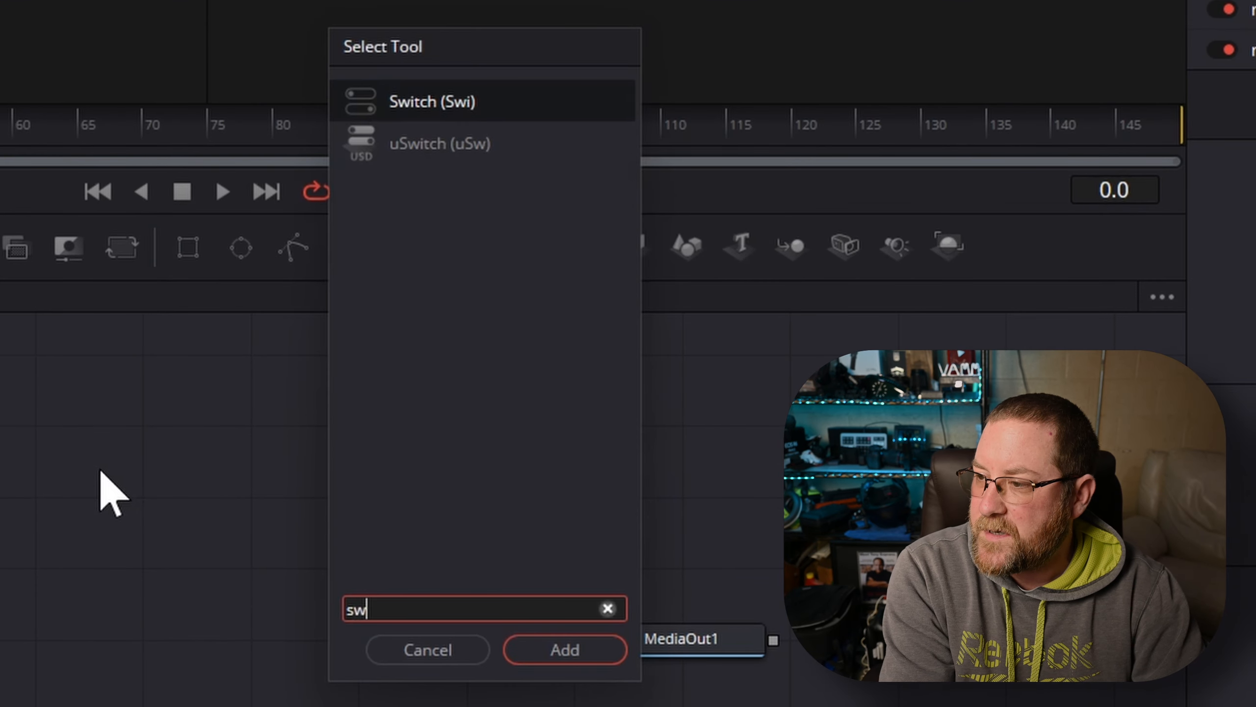
key("Return")
key("F2")
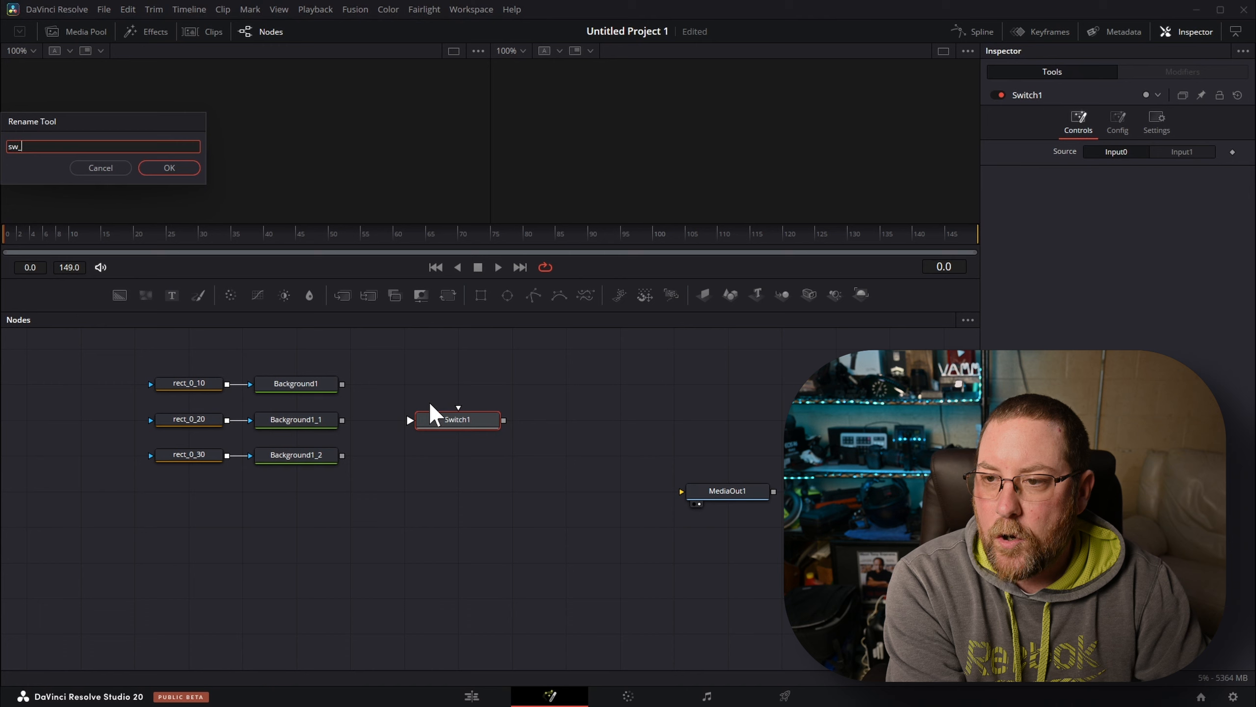
key("Return")
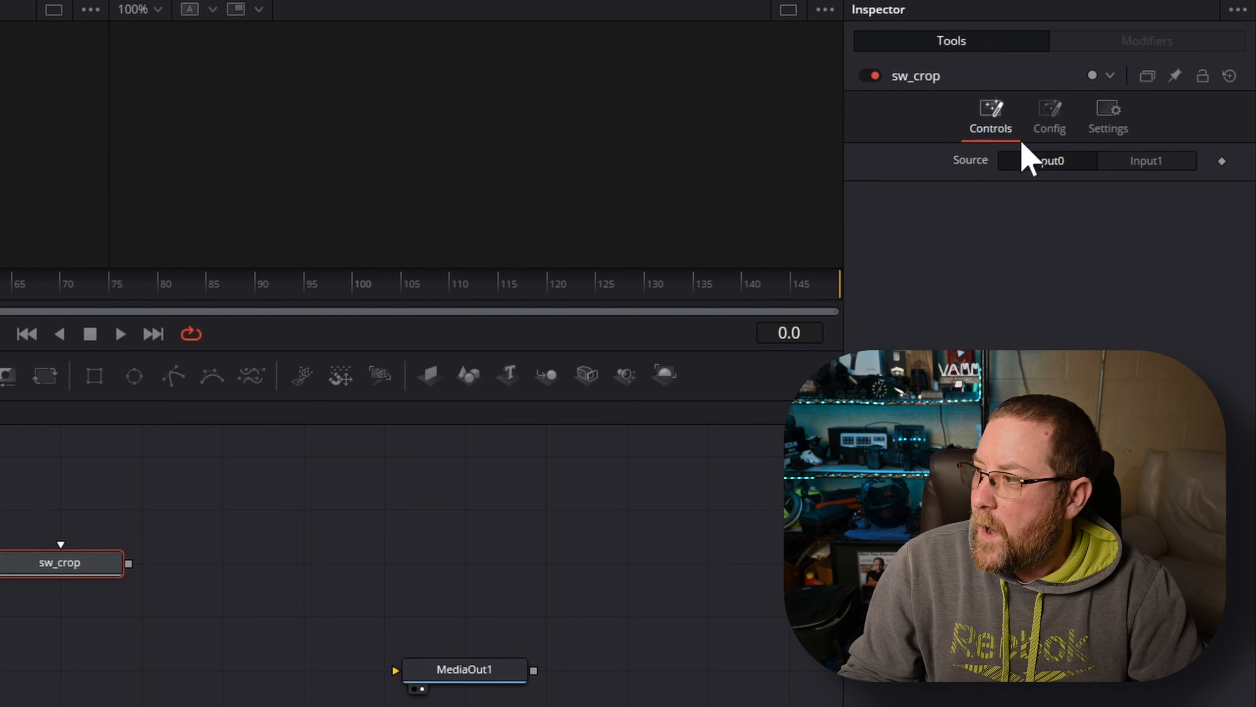
Configure sw_crop with three inputs named 10 Percent, 20 Percent and 30 Percent.
left_click(1052, 124)
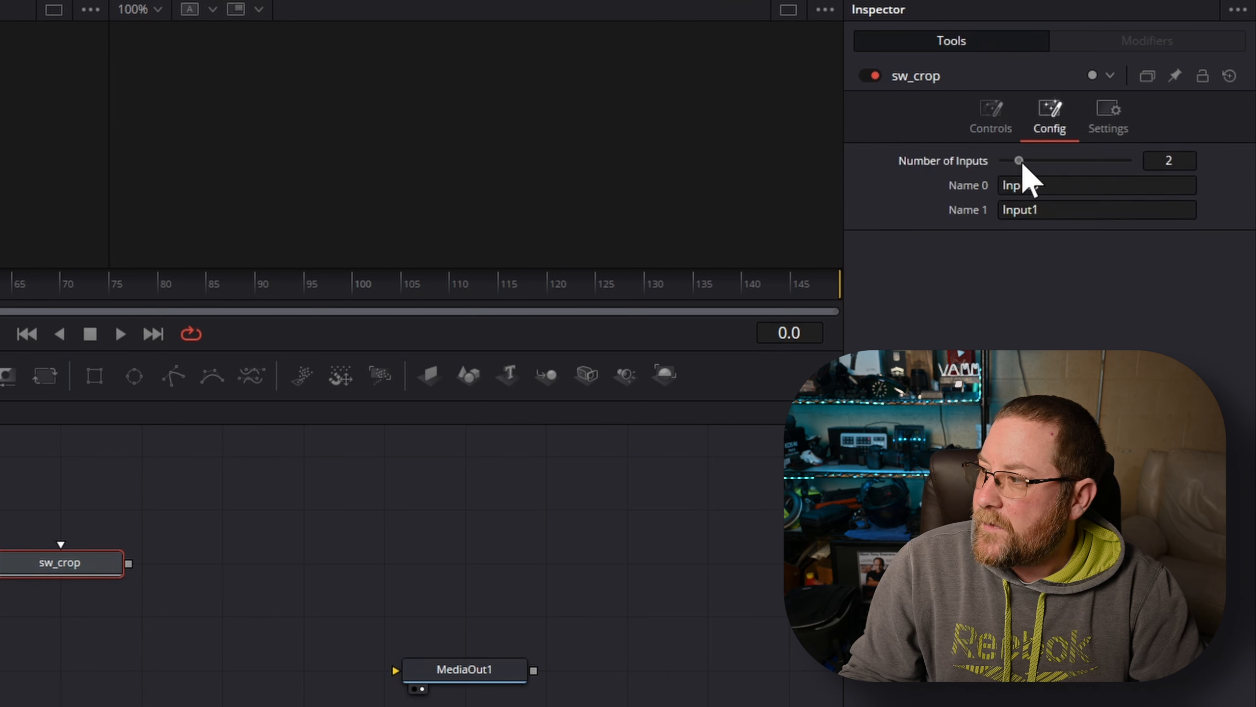
left_click_drag(1033, 162, 1034, 162)
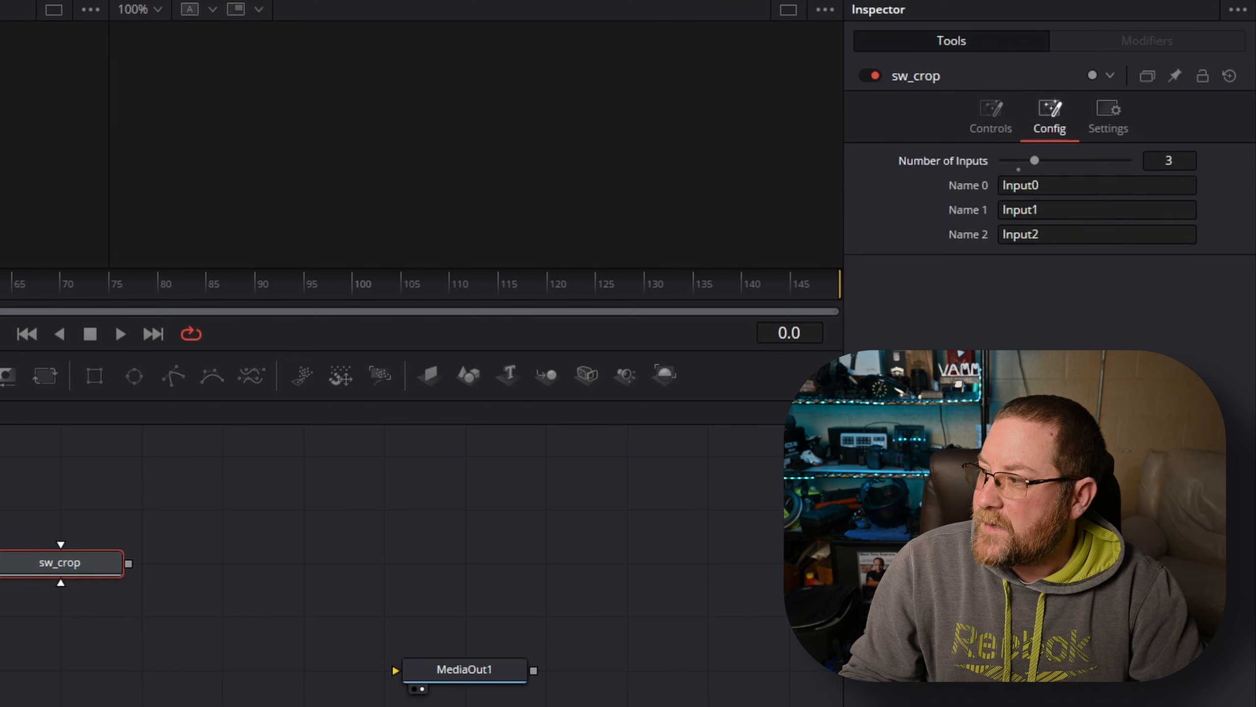
double_click(1022, 185)
type("10 Percent")
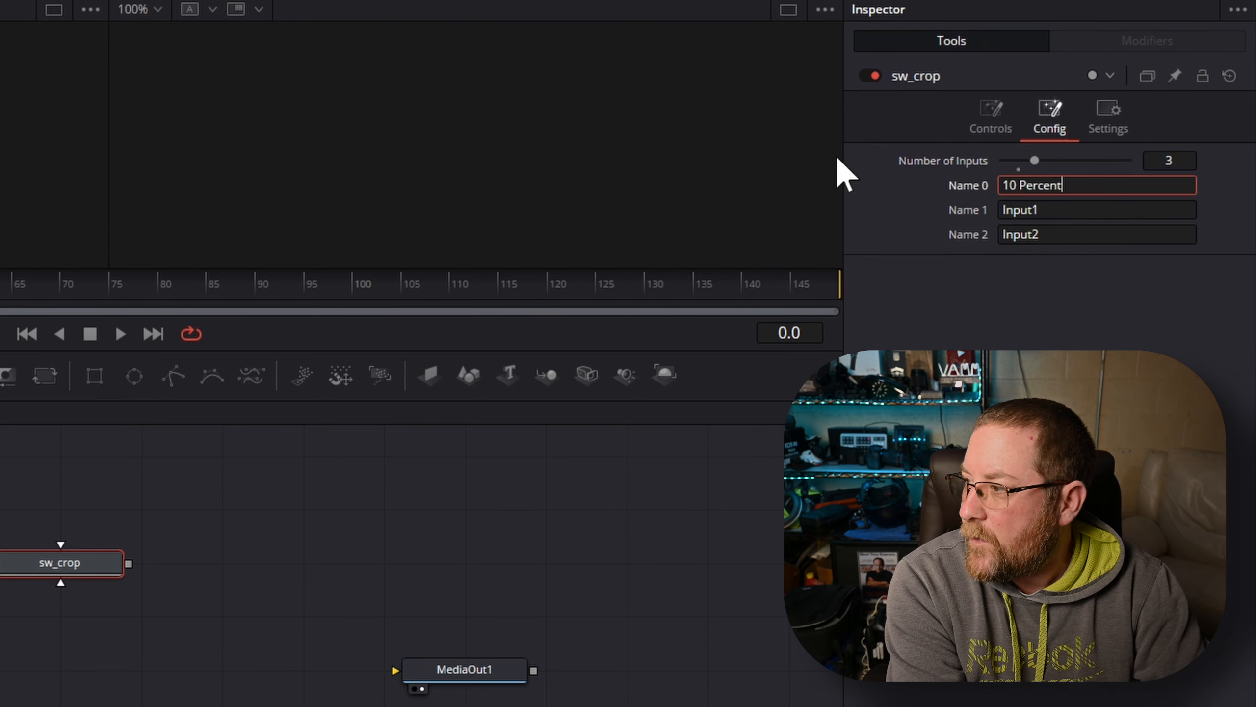
key("Tab")
type("20 Per")
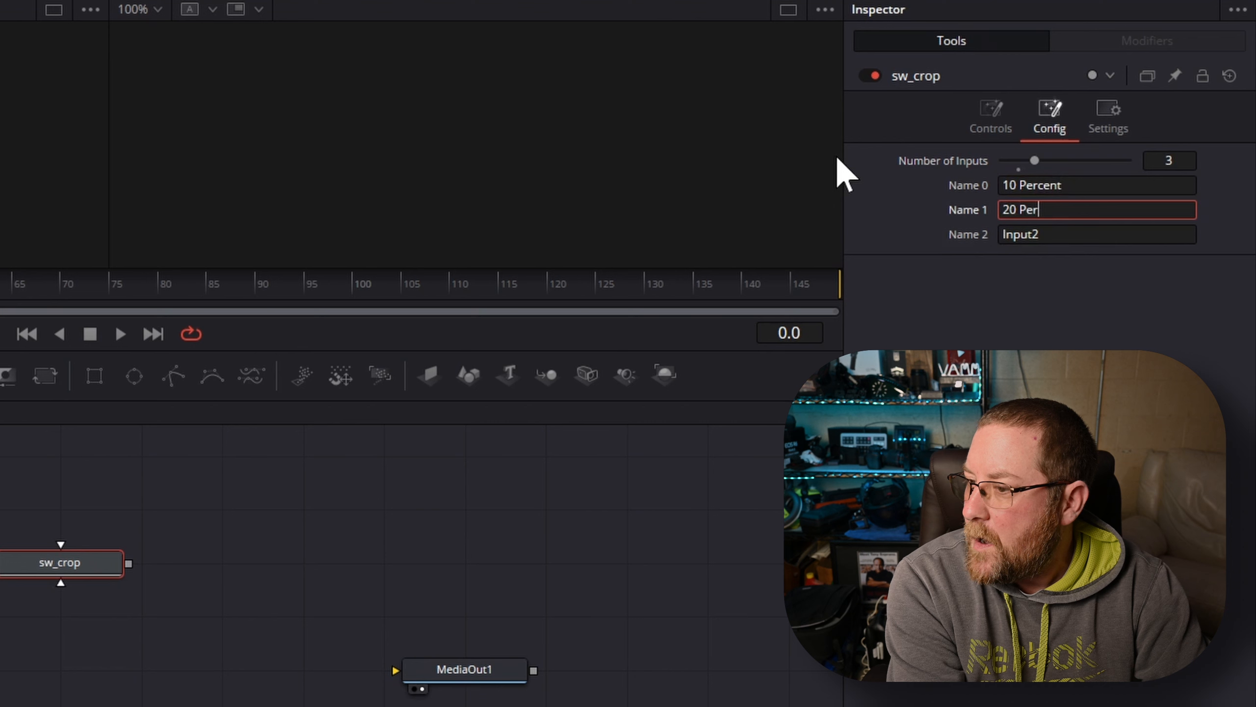
key("Tab")
type("30 Pre")
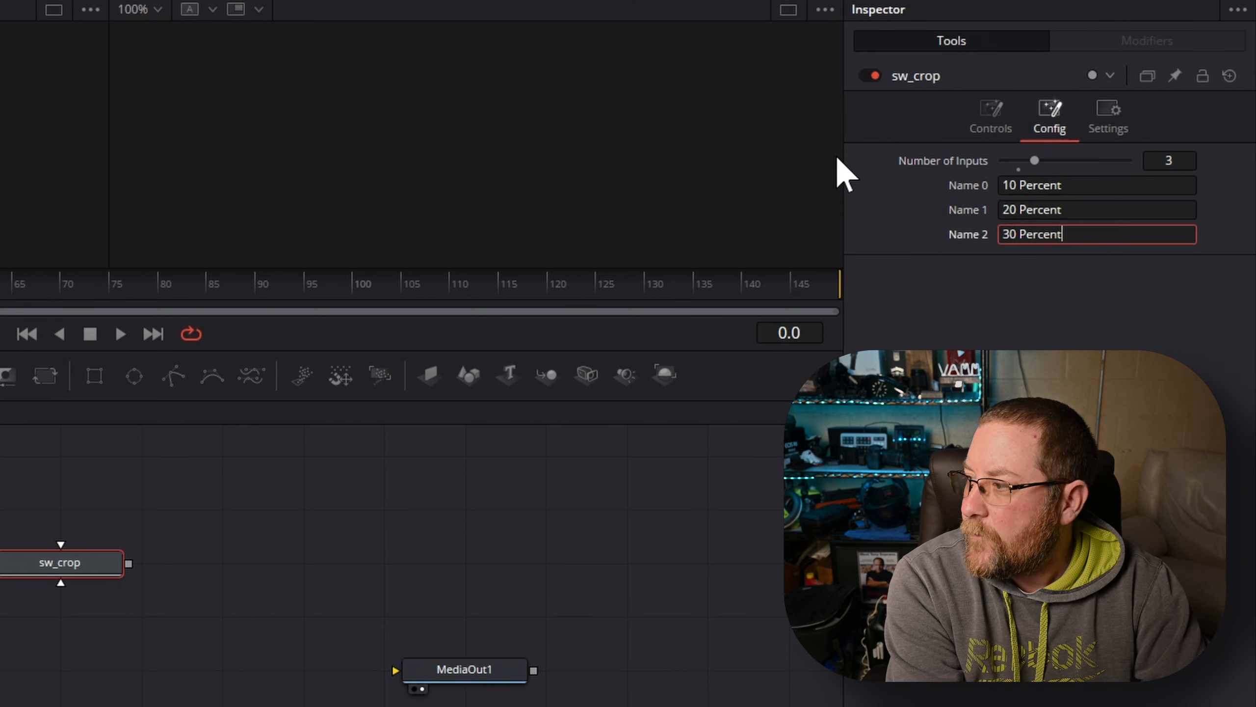
left_click(977, 330)
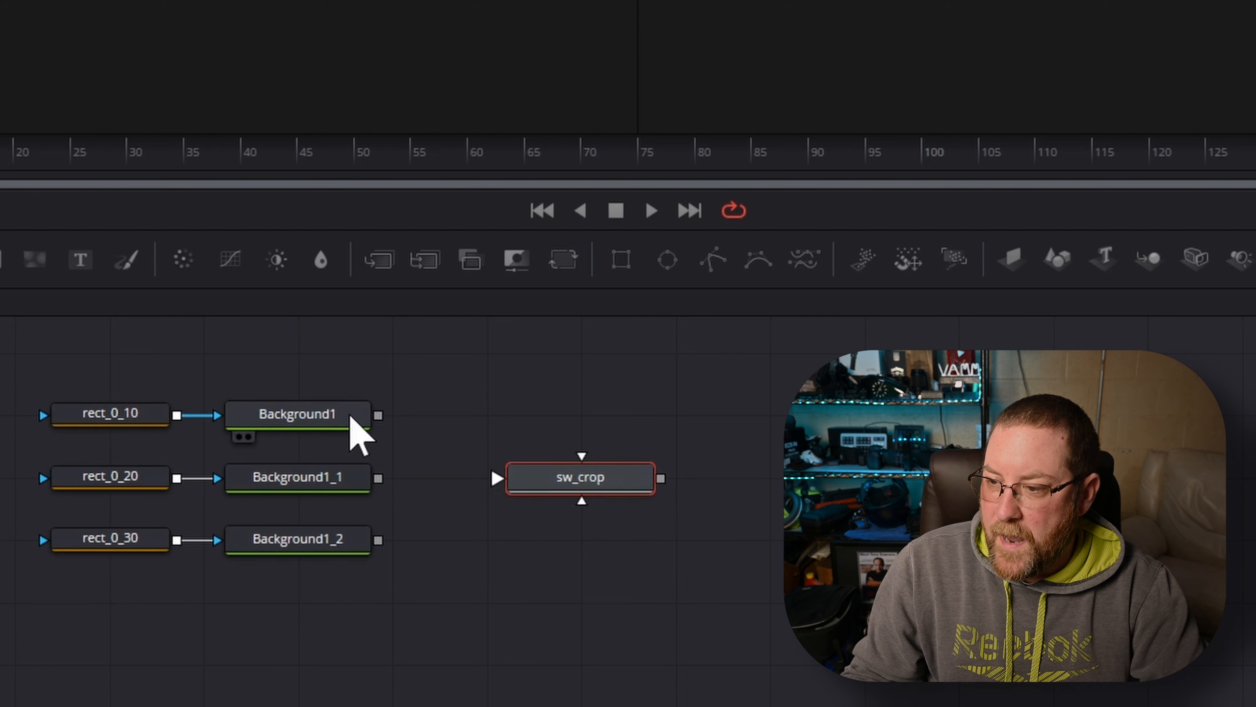
Connect the outputs of Background1, Background1_2 and Background1_1 to the sw_crop switch.
left_click_drag(378, 415, 498, 478)
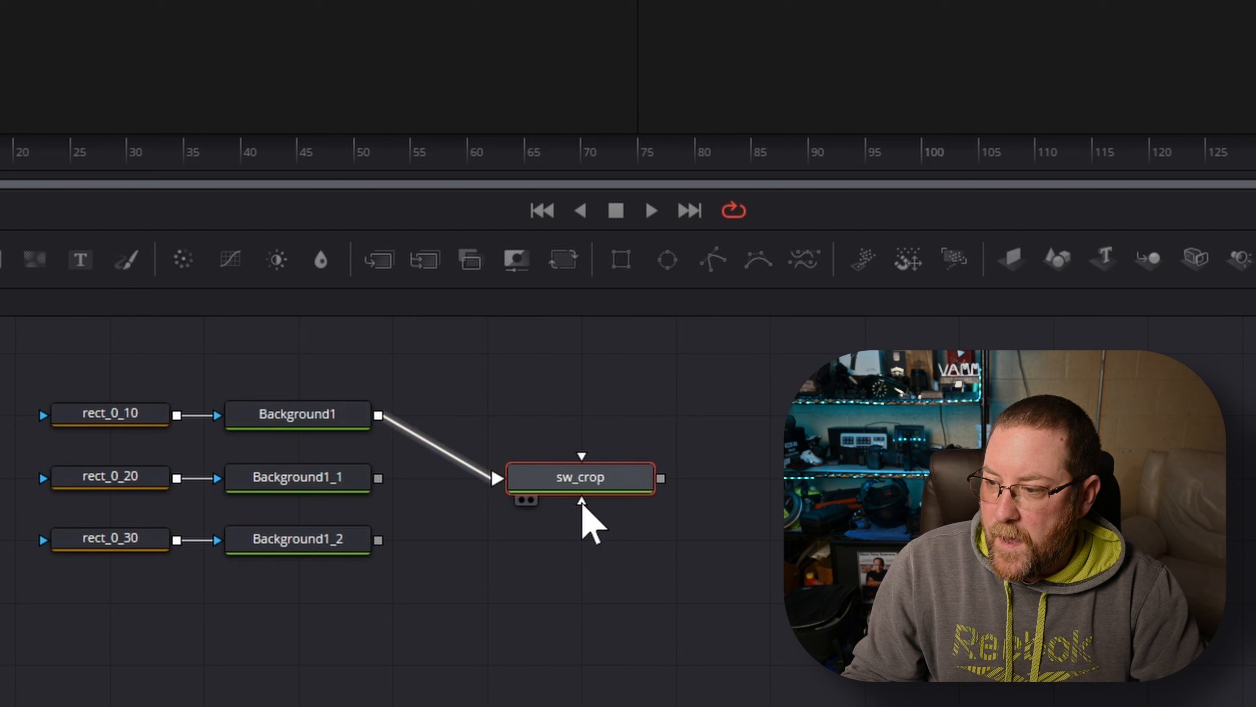
left_click_drag(378, 540, 576, 507)
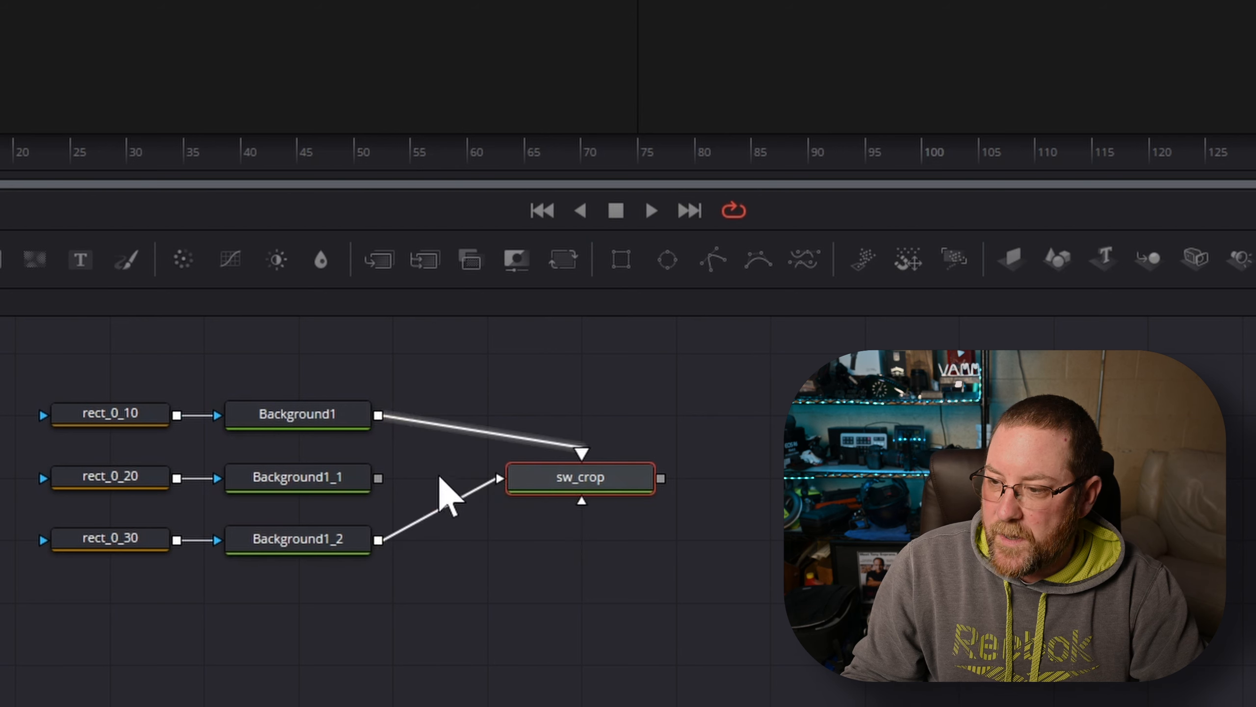
left_click_drag(381, 484, 642, 482)
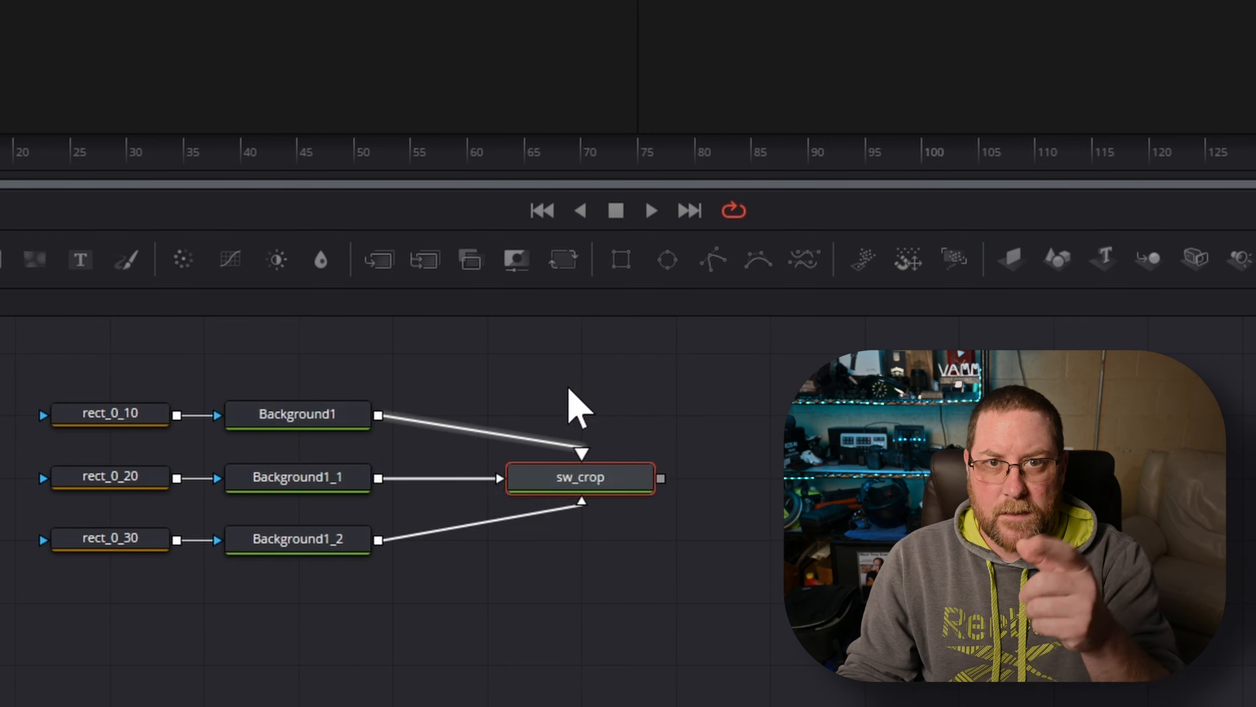
Set the height of rect_0_20 to 0.8 and the height of rect_0_30 to 0.7.
left_click(127, 476)
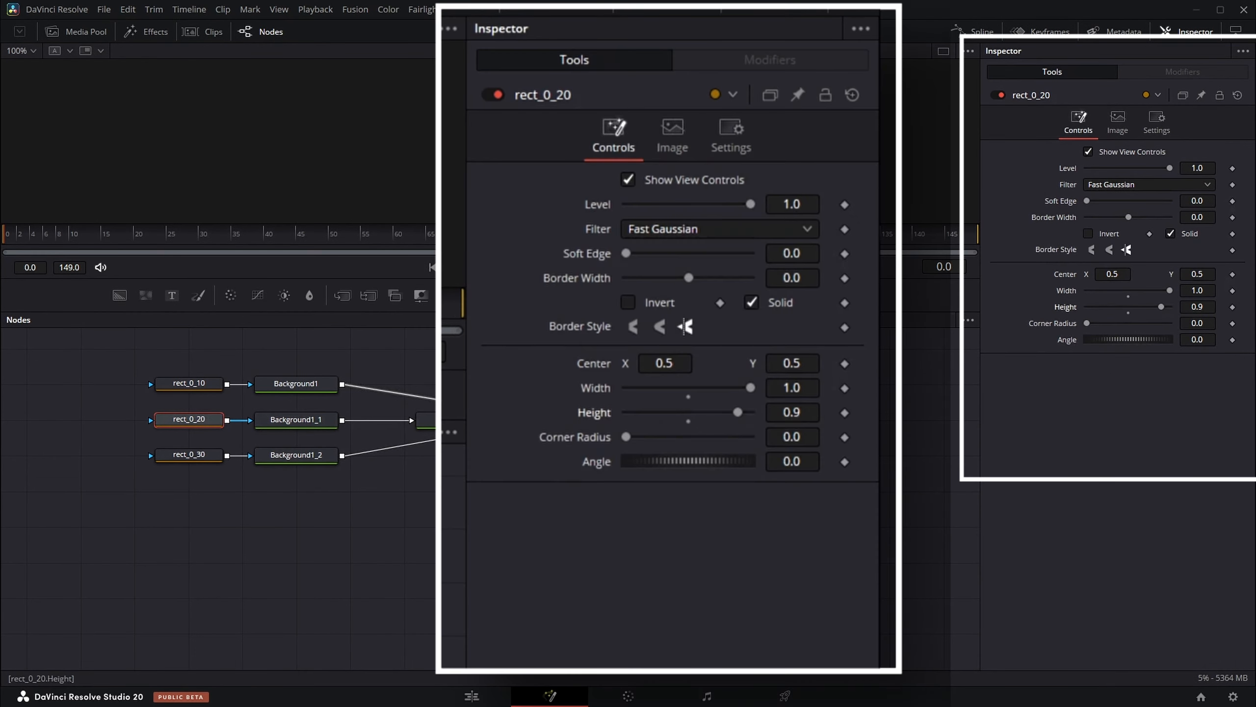
key("Tab")
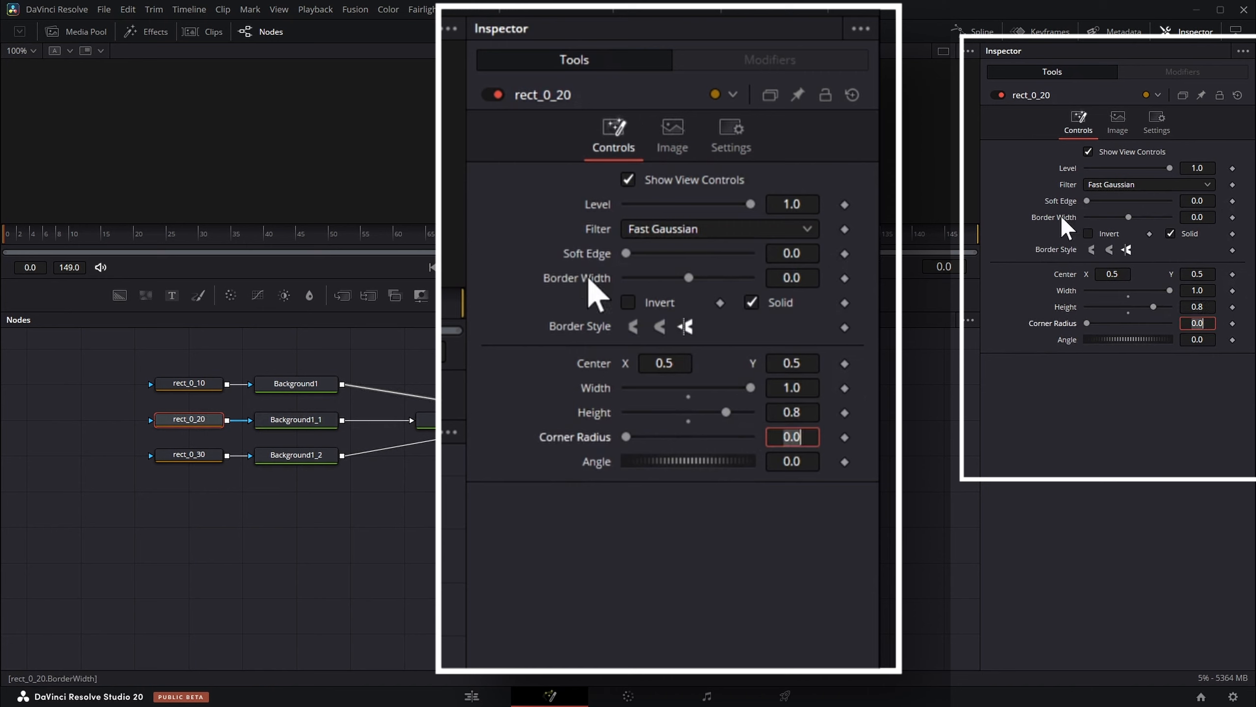
left_click(195, 454)
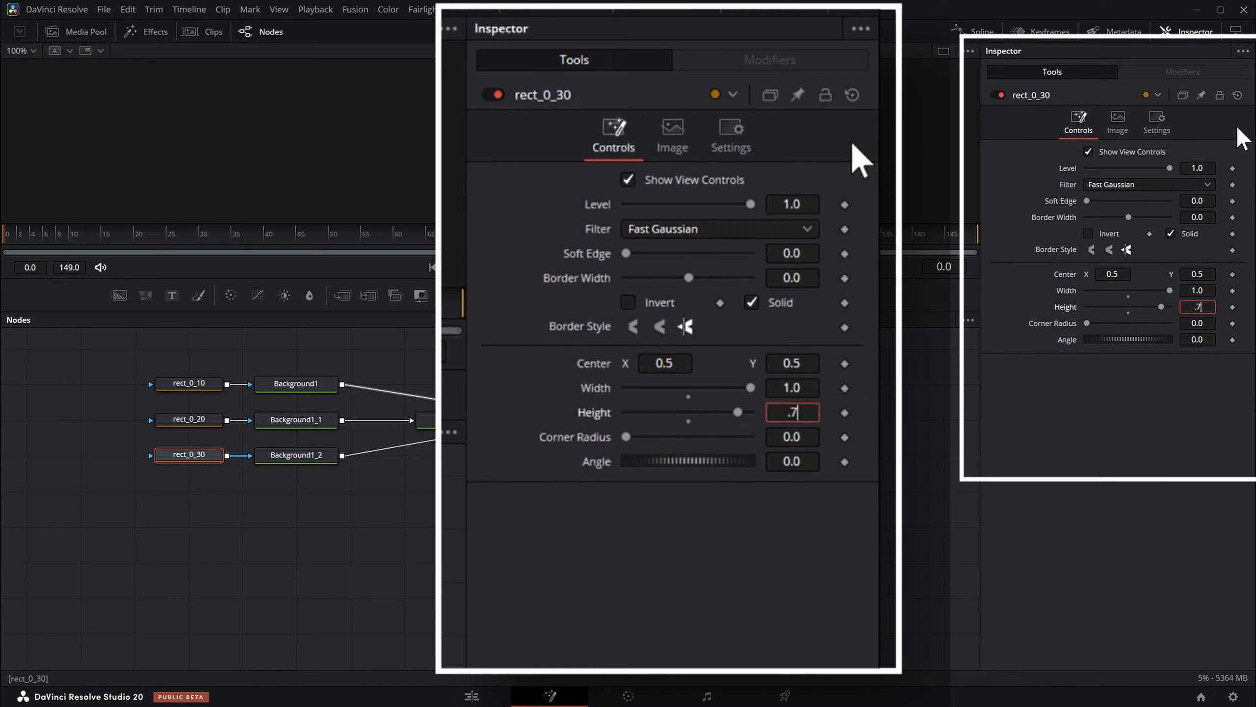
type(".7")
key("Tab")
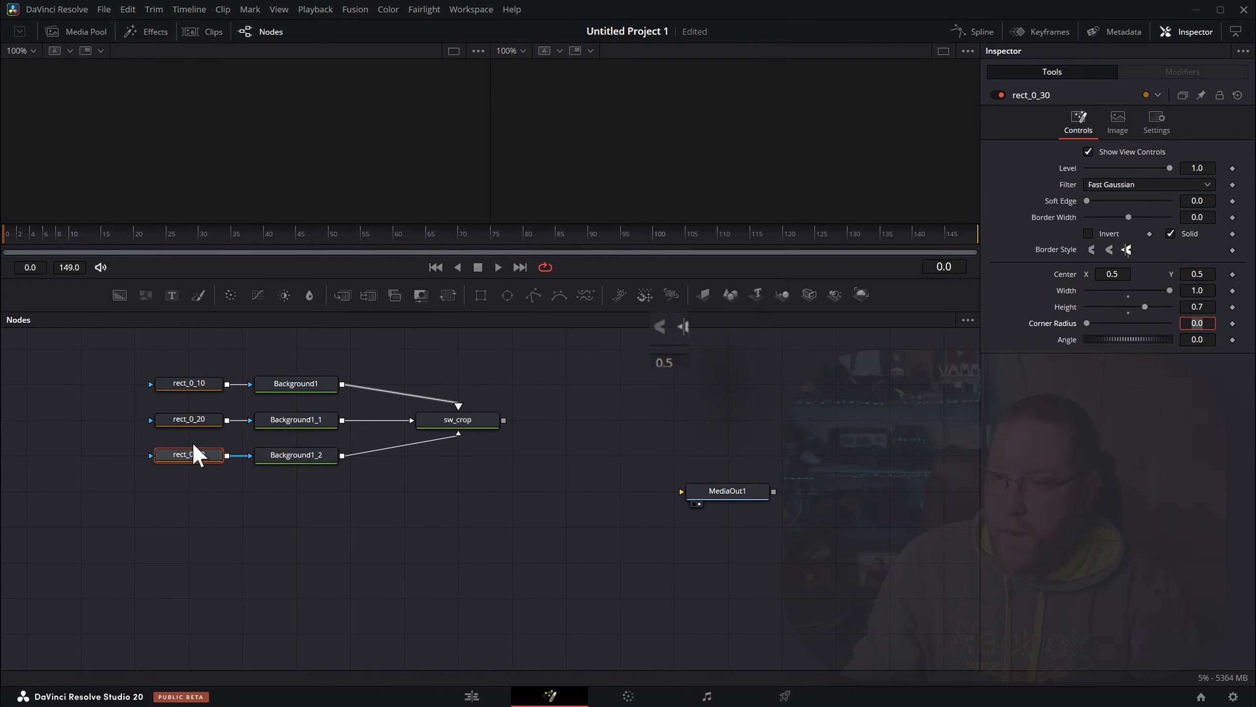
Duplicate the three rectangle nodes with their connected Background nodes, placing the copies below the originals.
left_click_drag(135, 363, 317, 491)
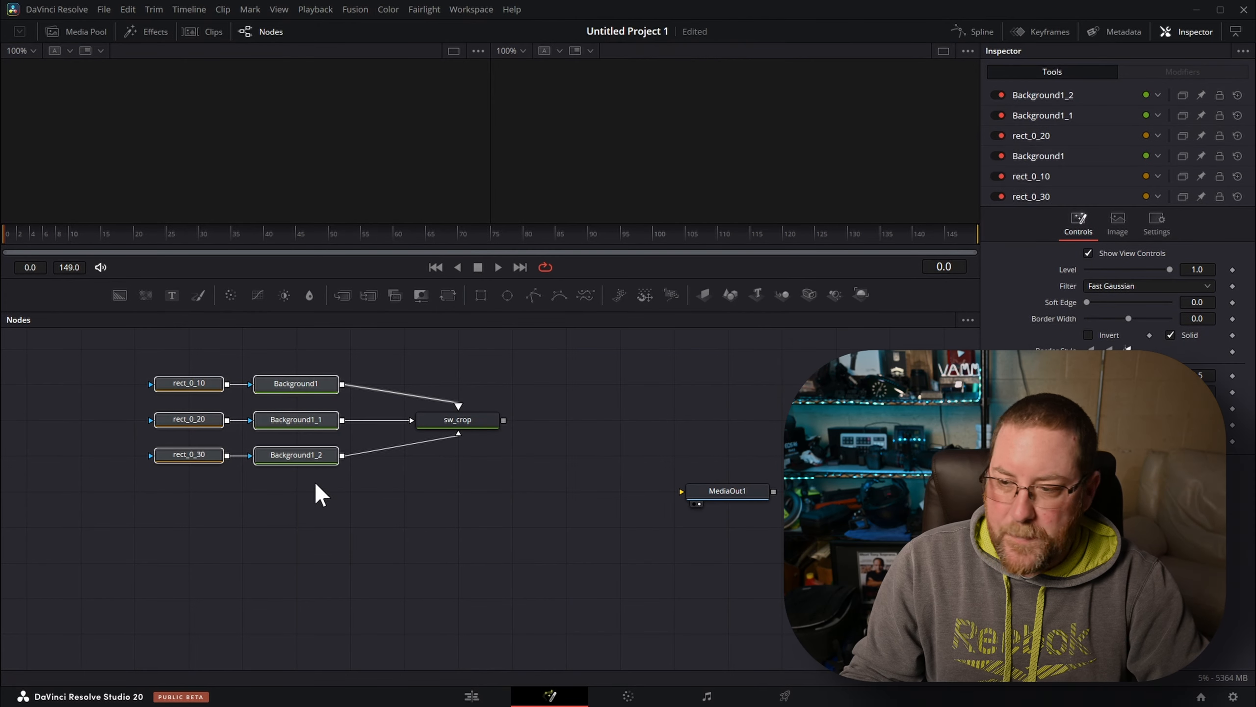
key("ctrl+v")
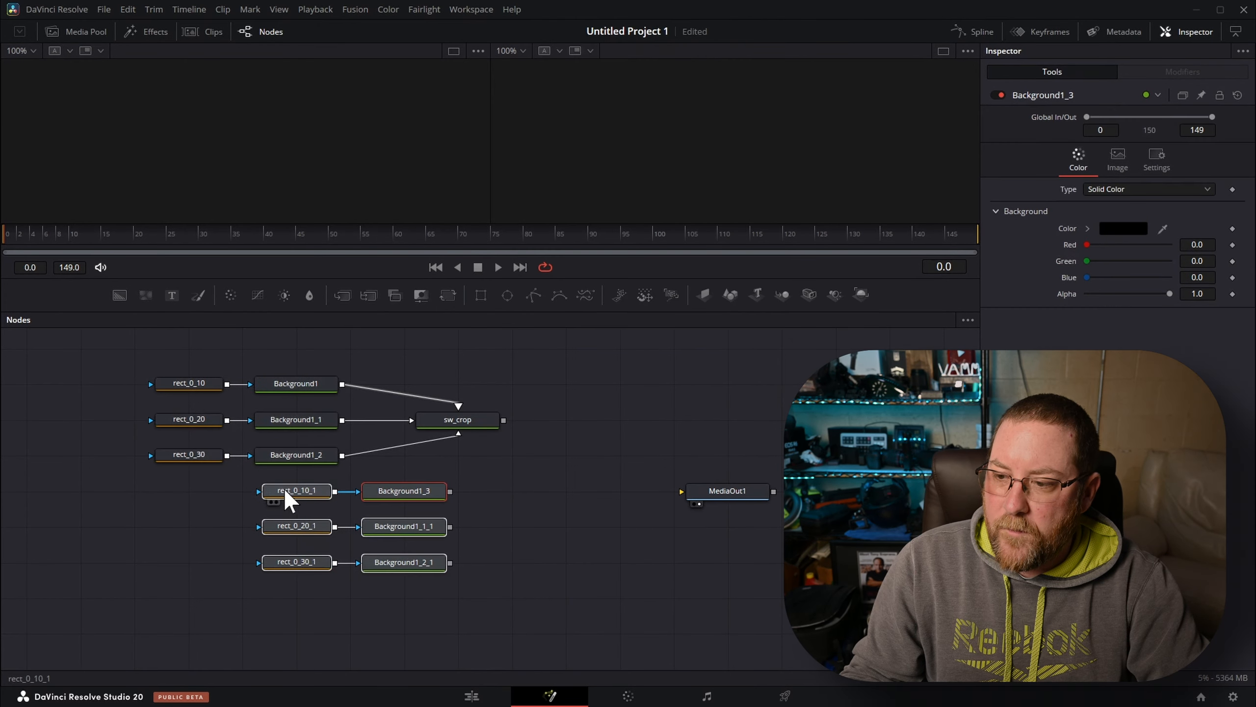
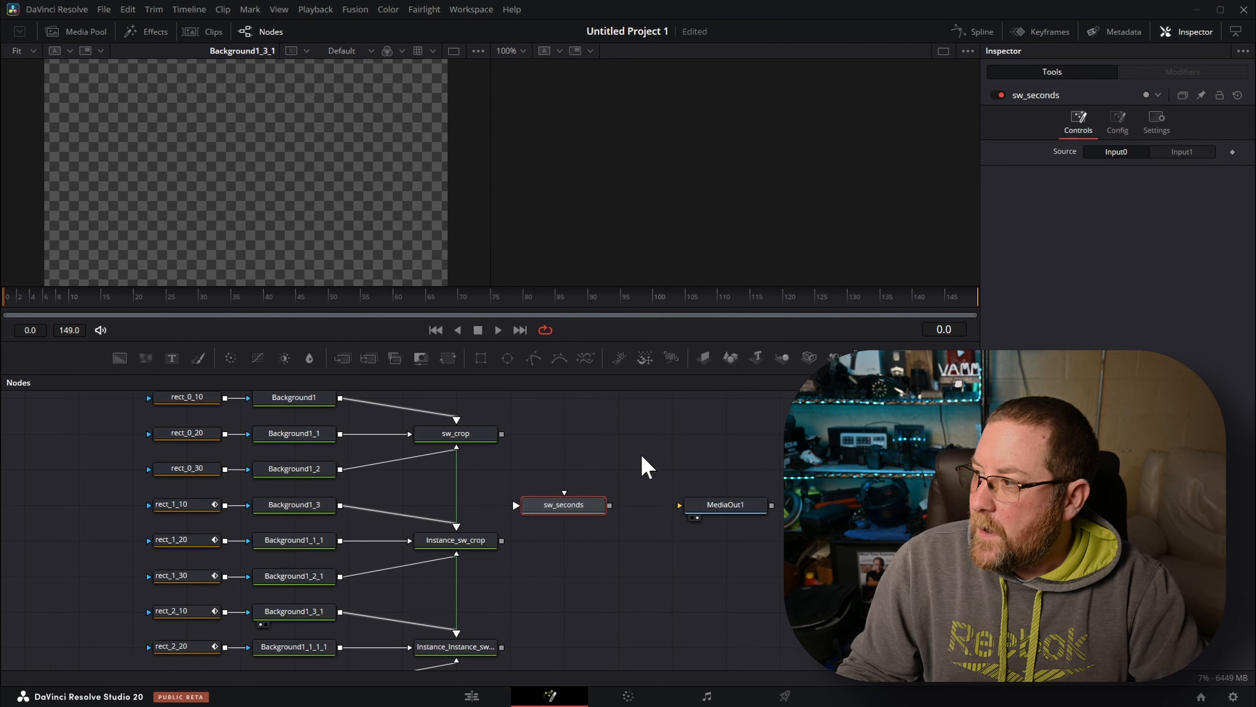
Configure sw_seconds with three inputs named 0 Seconds, 1 Second and 2 Seconds.
left_click(1117, 124)
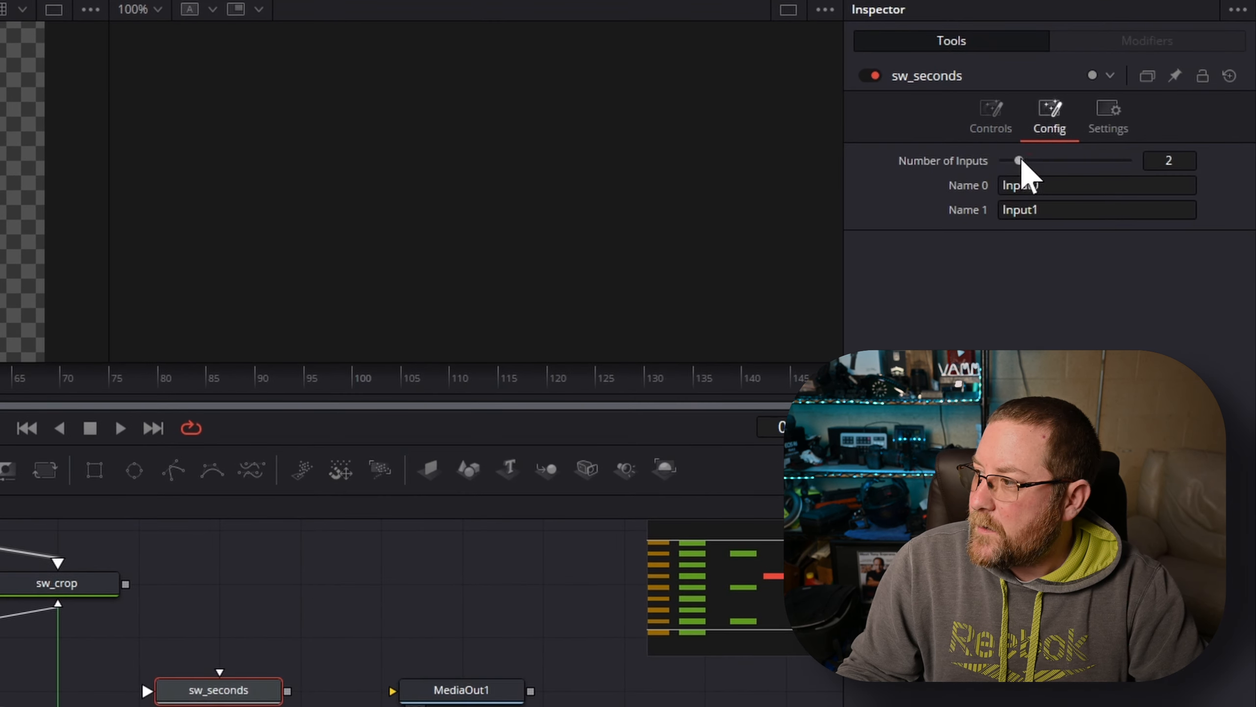
left_click_drag(1019, 160, 1035, 160)
left_click(1044, 186)
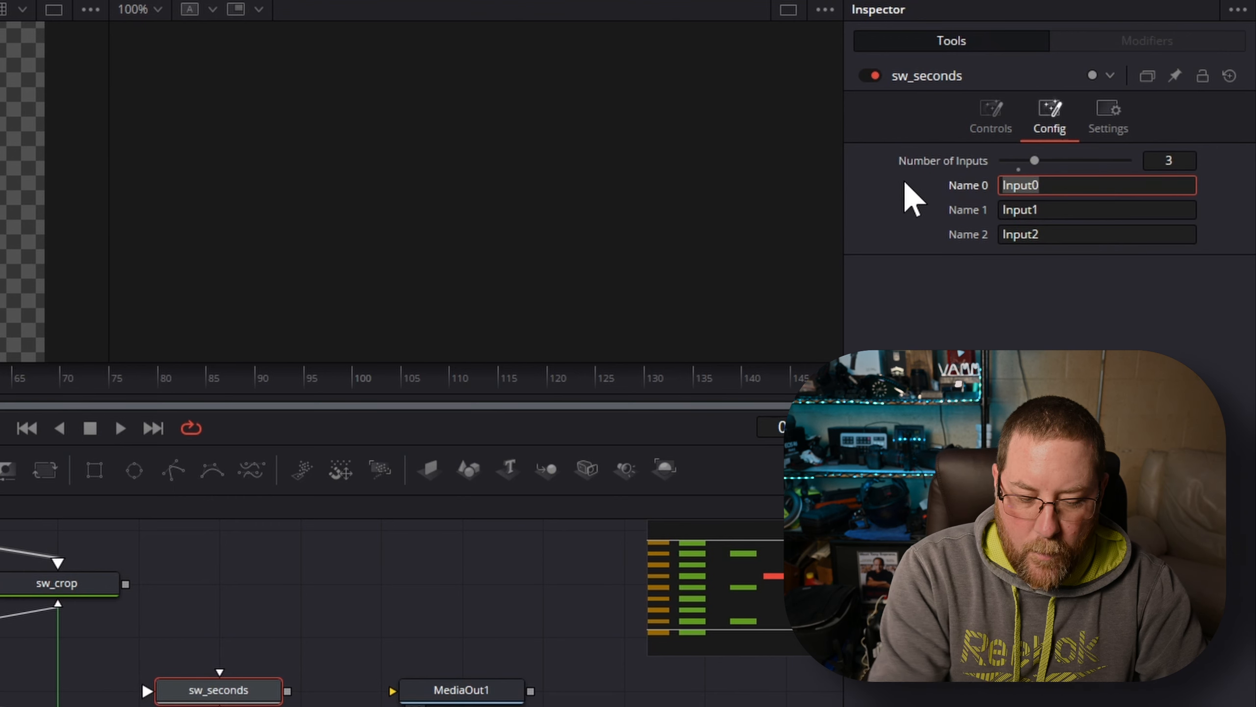
type("0 Seconds")
key("Tab")
type("1 Second")
key("Tab")
type("2 SD")
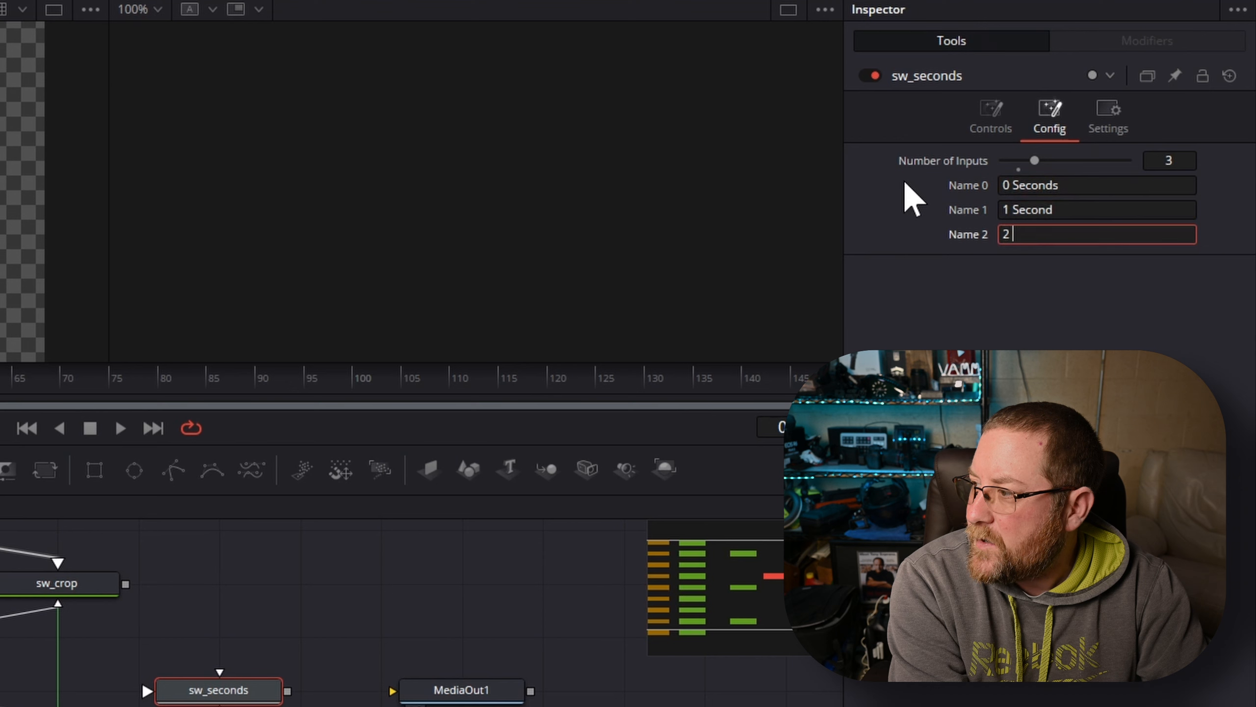
key("BackSpace")
type("econds")
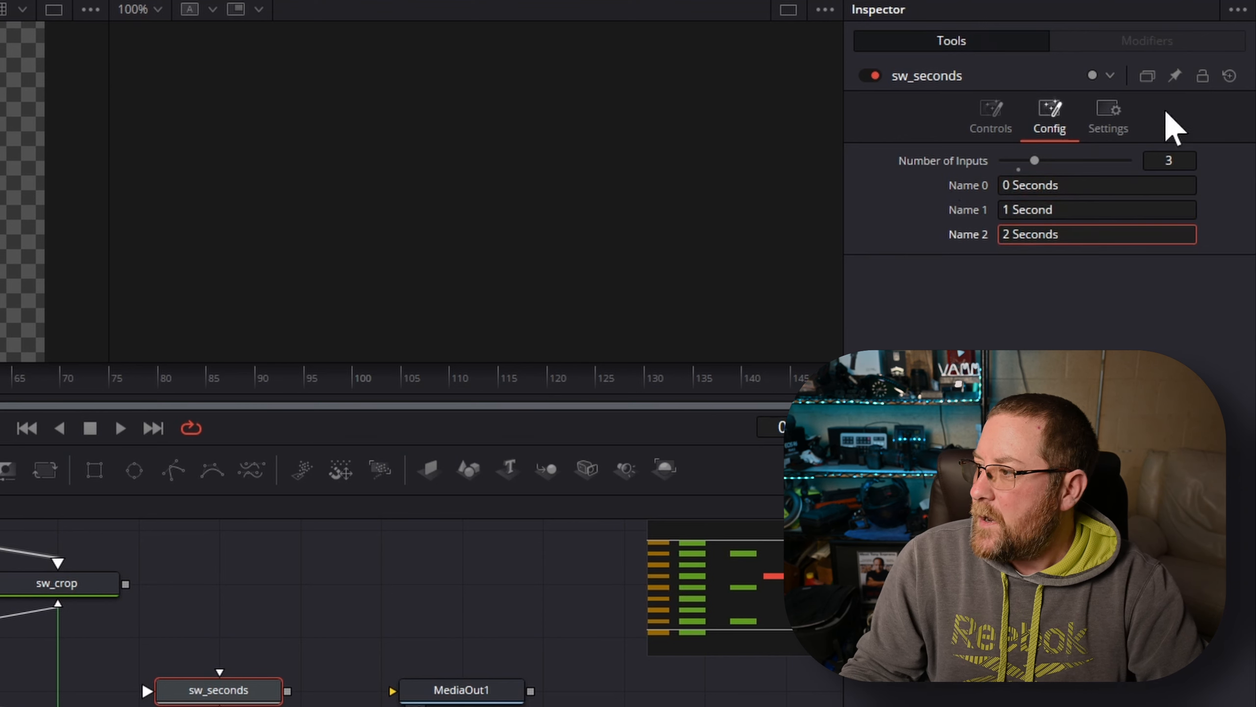
key("Return")
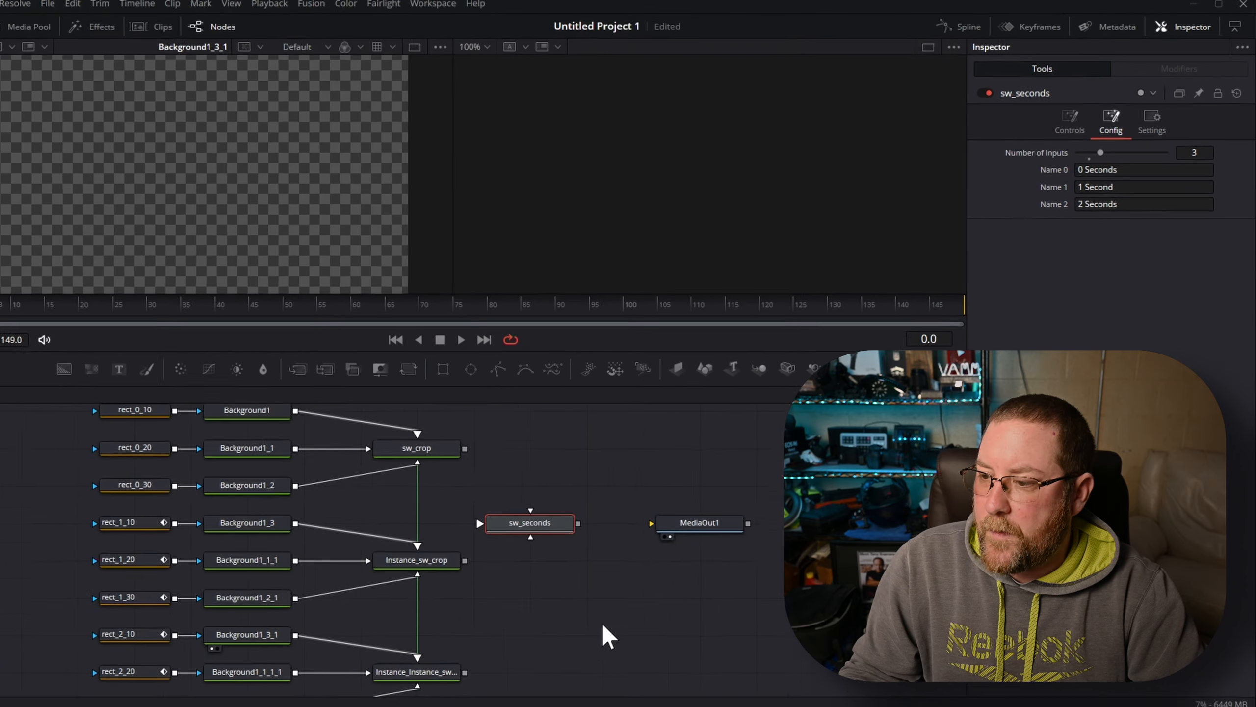
Connect sw_crop and its two instances to the three inputs of sw_seconds, spacing out sw_seconds and MediaOut1 in the node graph.
left_click_drag(575, 510, 629, 510)
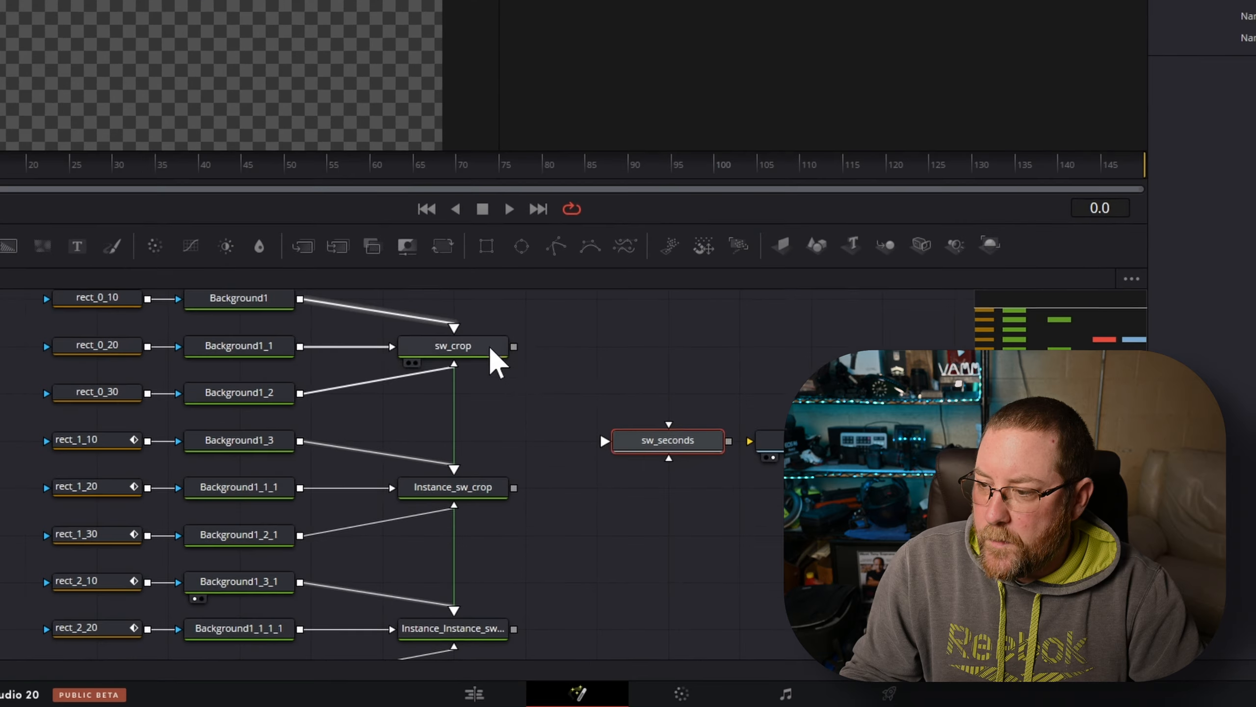
left_click(453, 330)
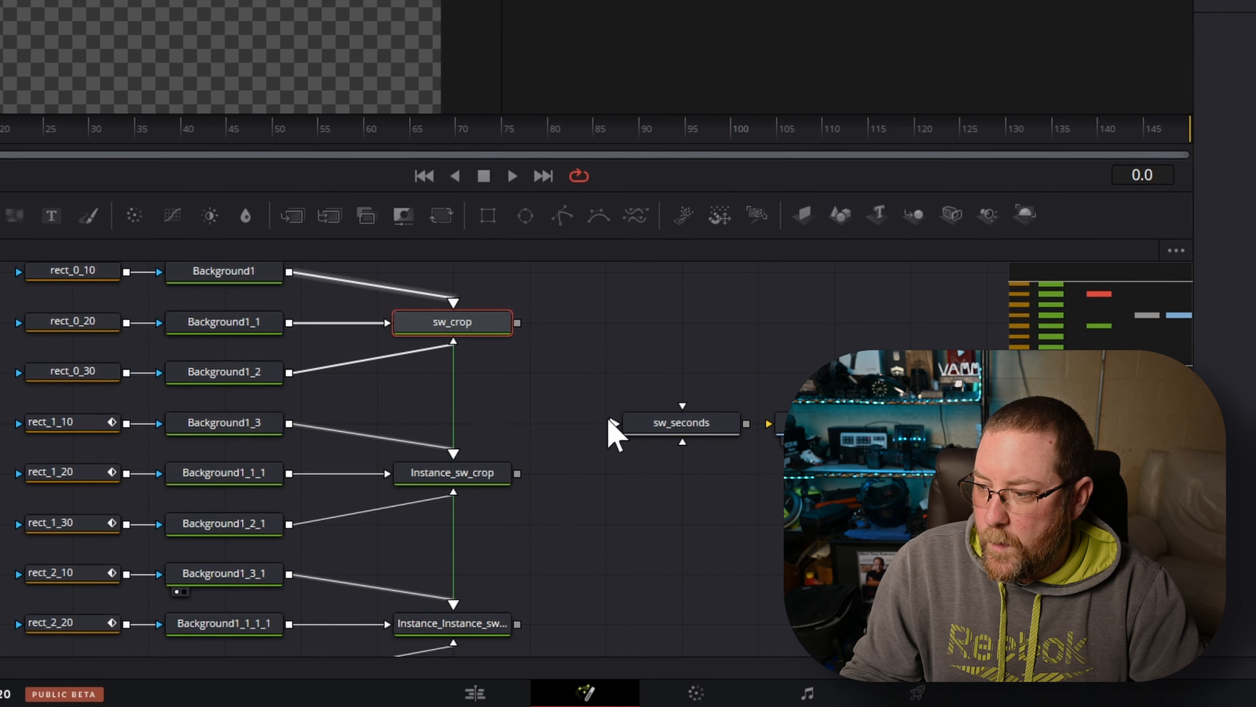
left_click_drag(518, 323, 613, 420)
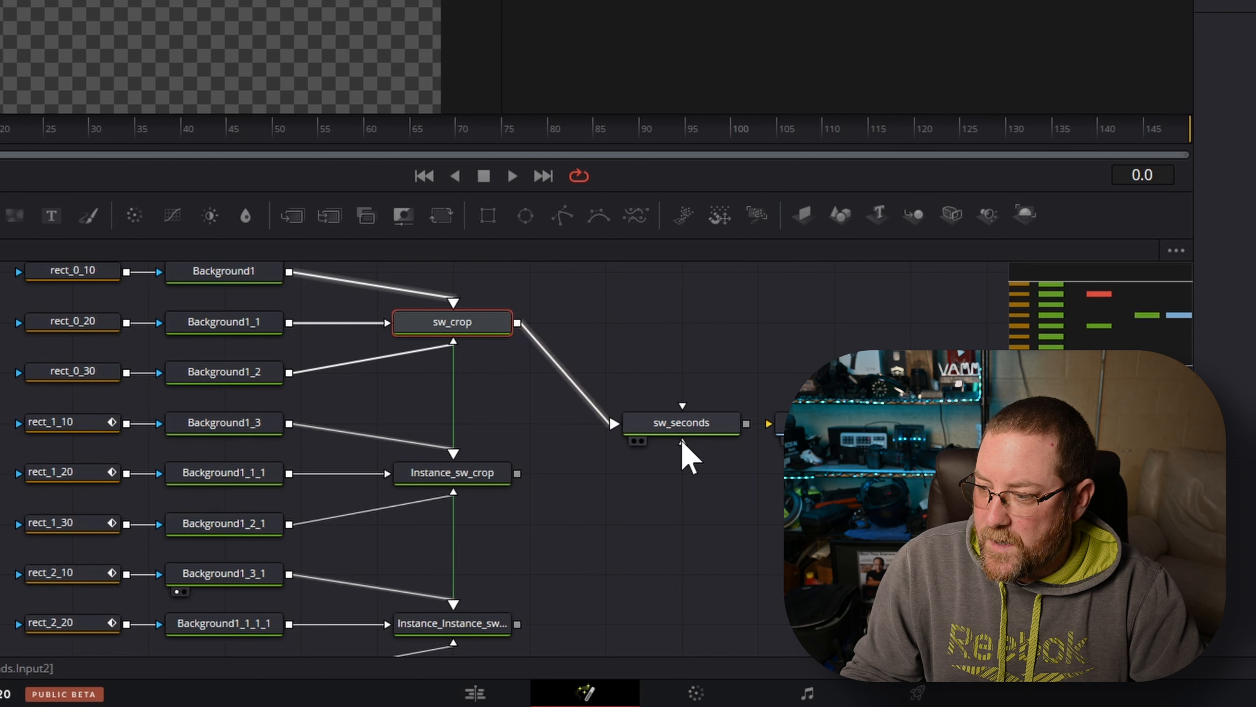
left_click_drag(517, 624, 686, 444)
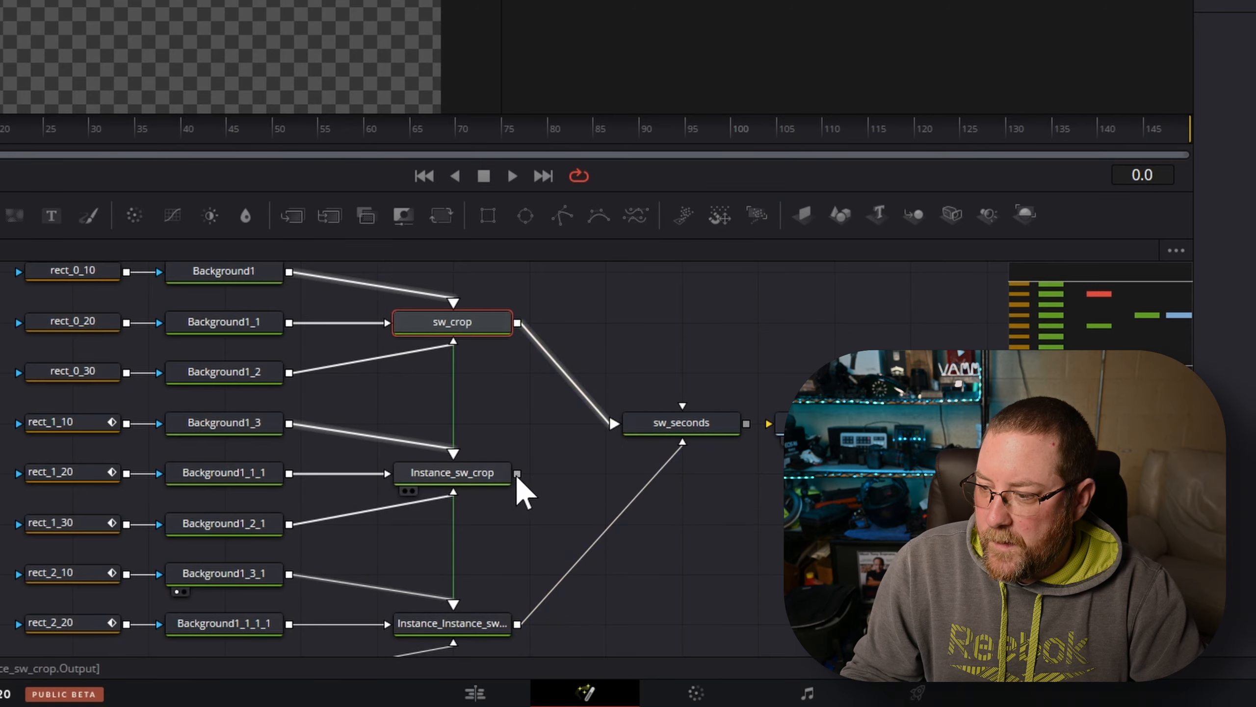
left_click_drag(517, 473, 683, 405)
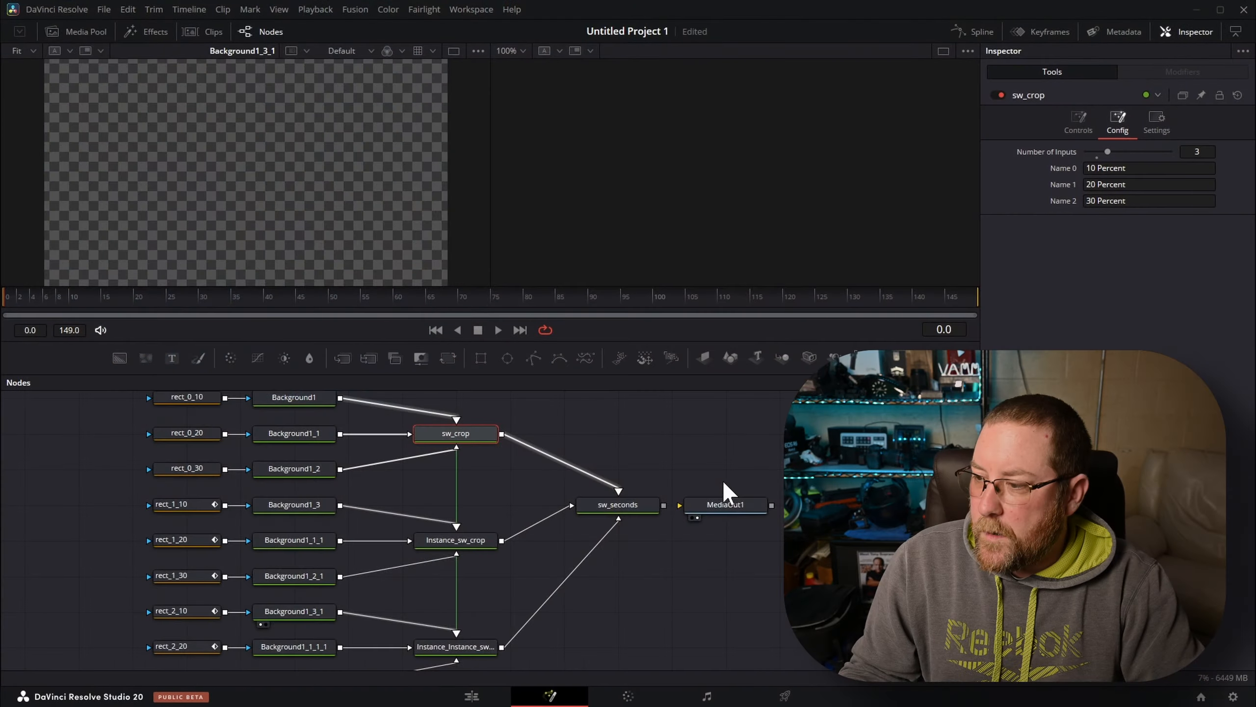
left_click_drag(722, 479, 658, 533)
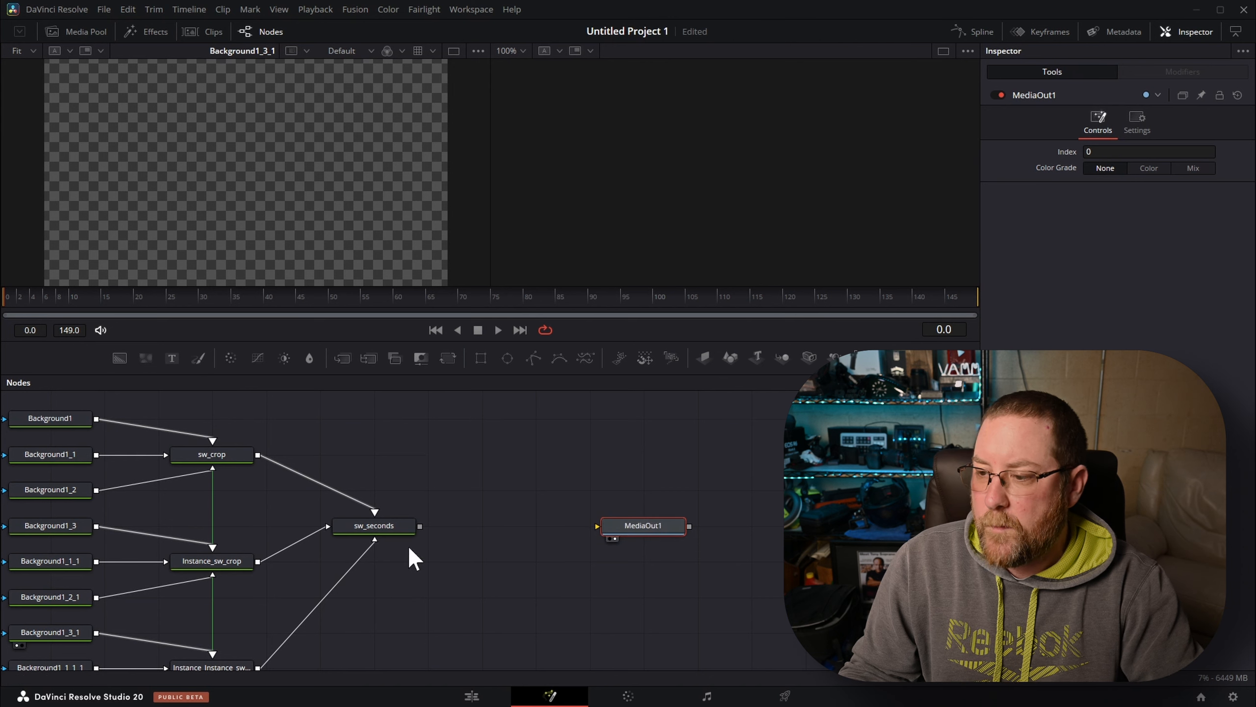
Add a Keyframe Stretcher node after sw_seconds and connect its output to MediaOut1.
left_click(393, 527)
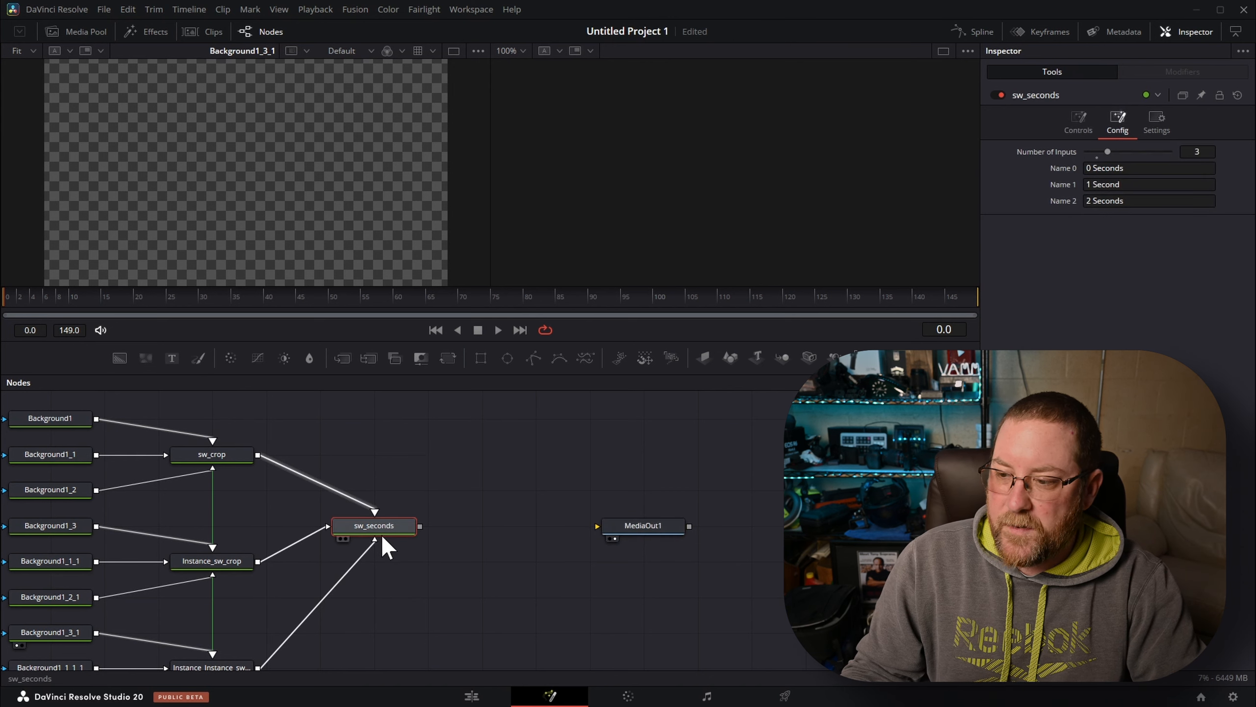
key("shift+space")
type("k")
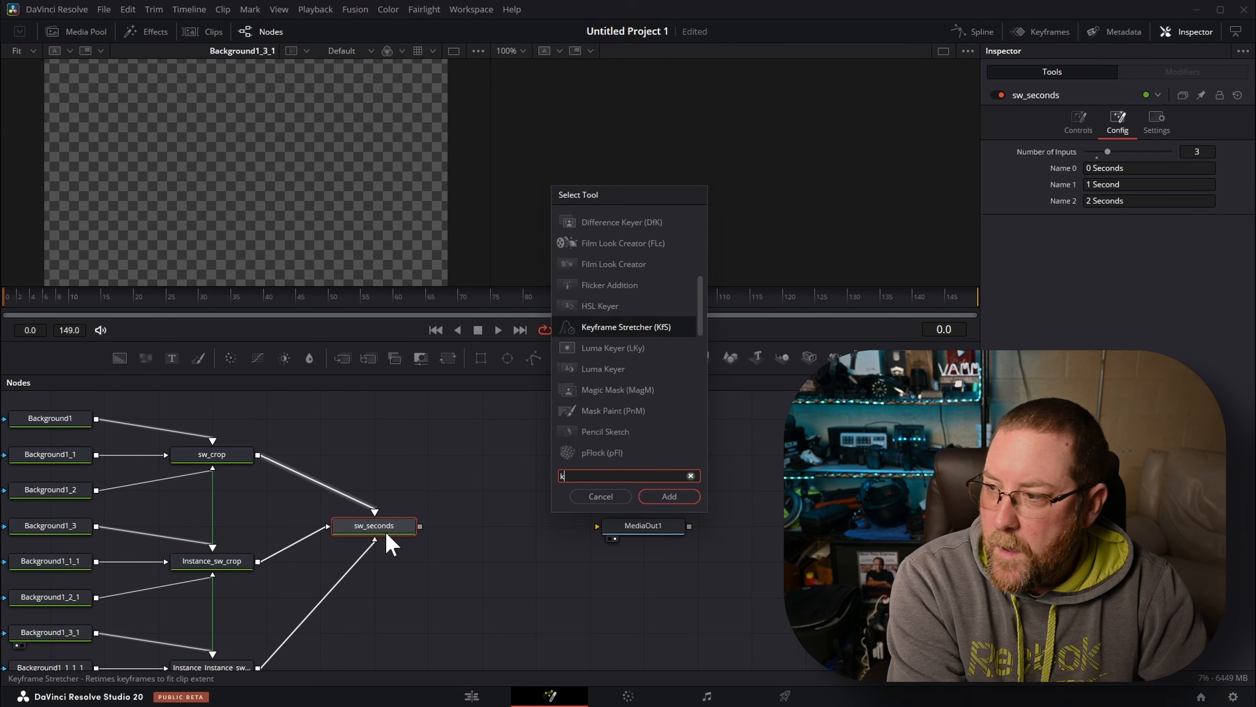
type("eyfra")
key("Return")
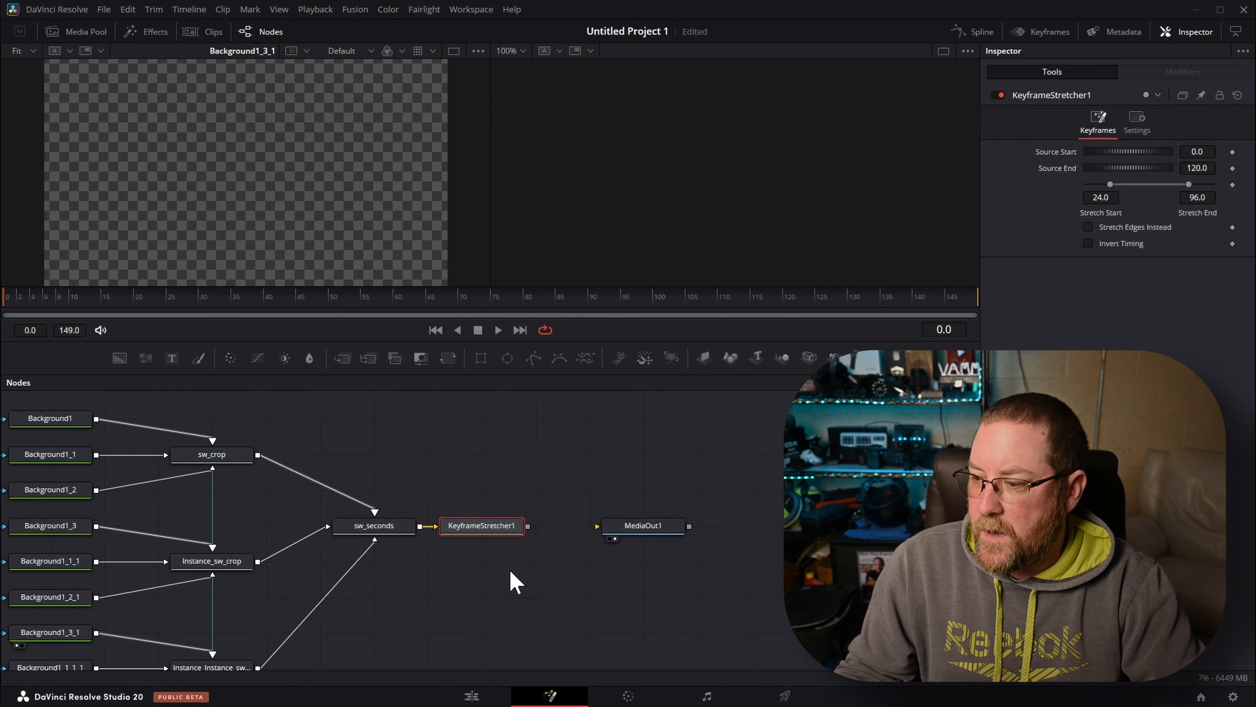
left_click_drag(527, 526, 537, 530)
left_click_drag(616, 525, 622, 523)
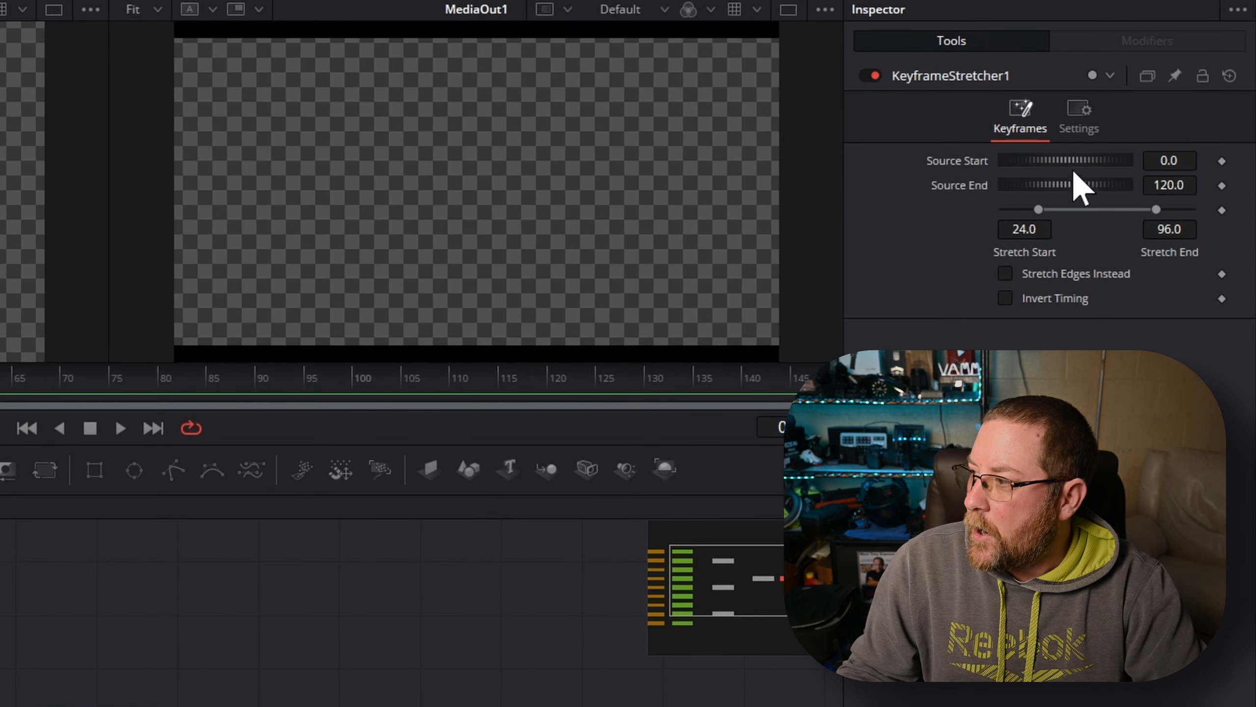
Set the Keyframe Stretcher's Source End to 150, Stretch Start to 61 and Stretch End to 89.
double_click(1169, 185)
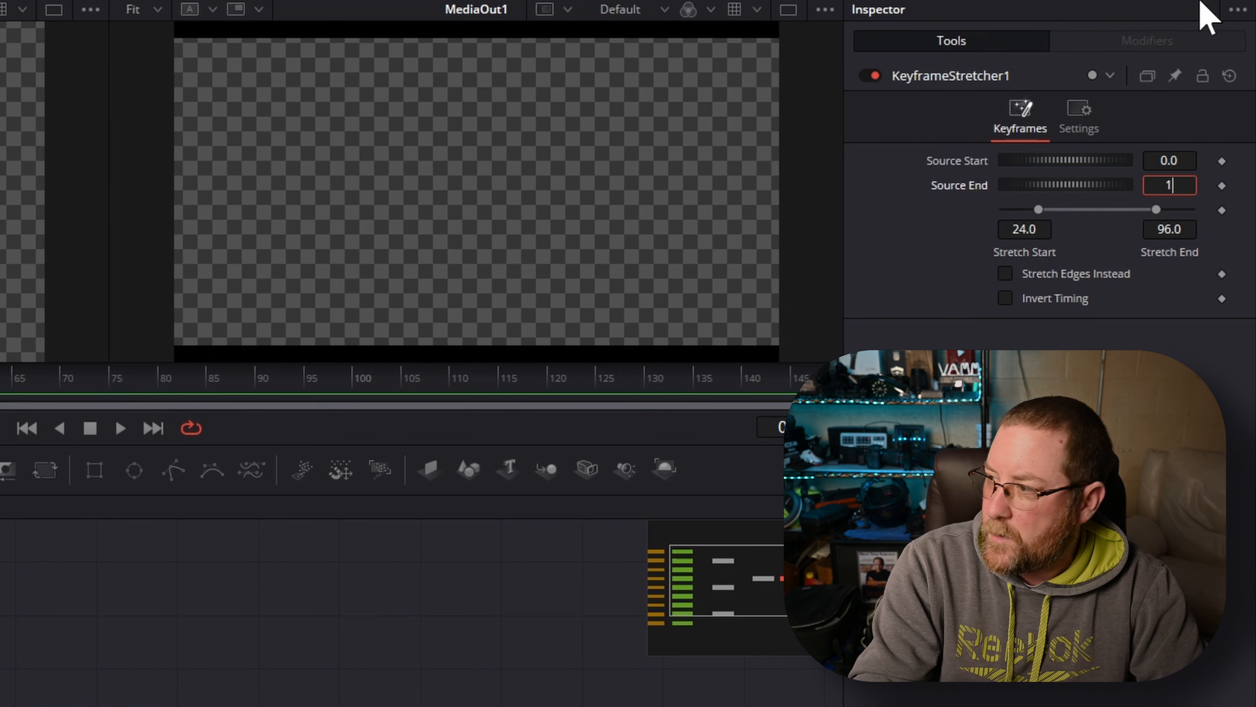
type("150")
key("Tab")
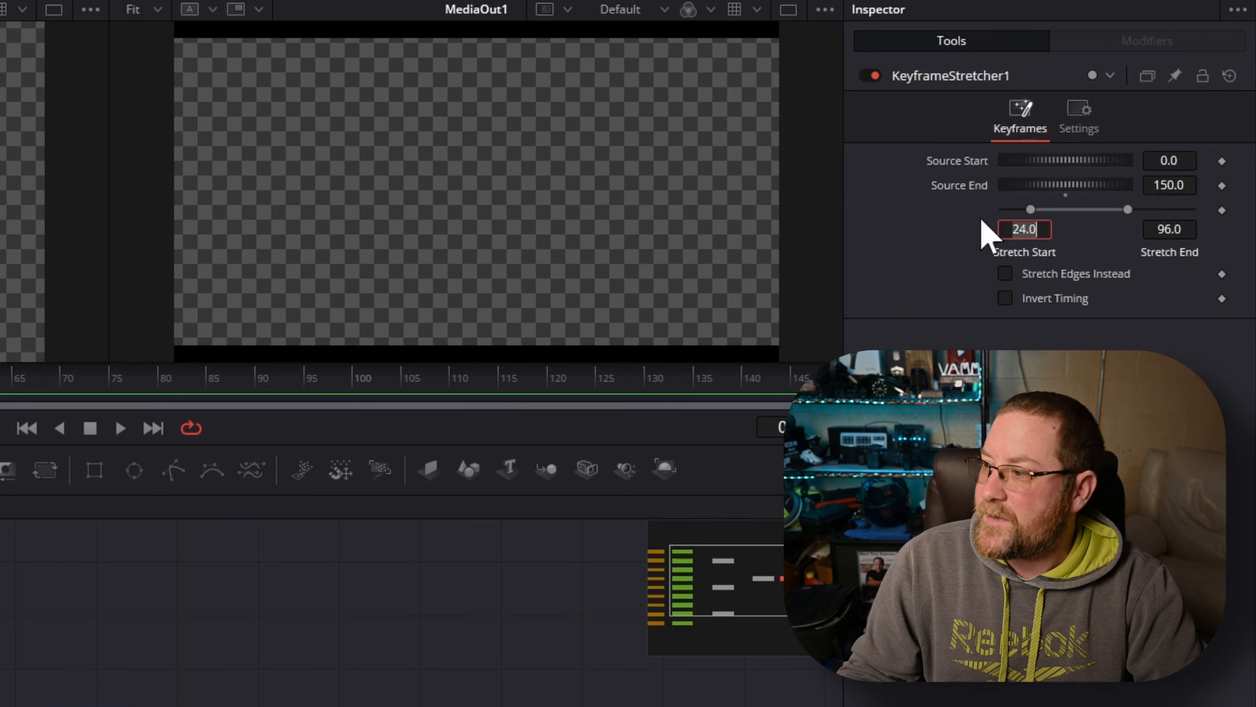
type("61")
key("Tab")
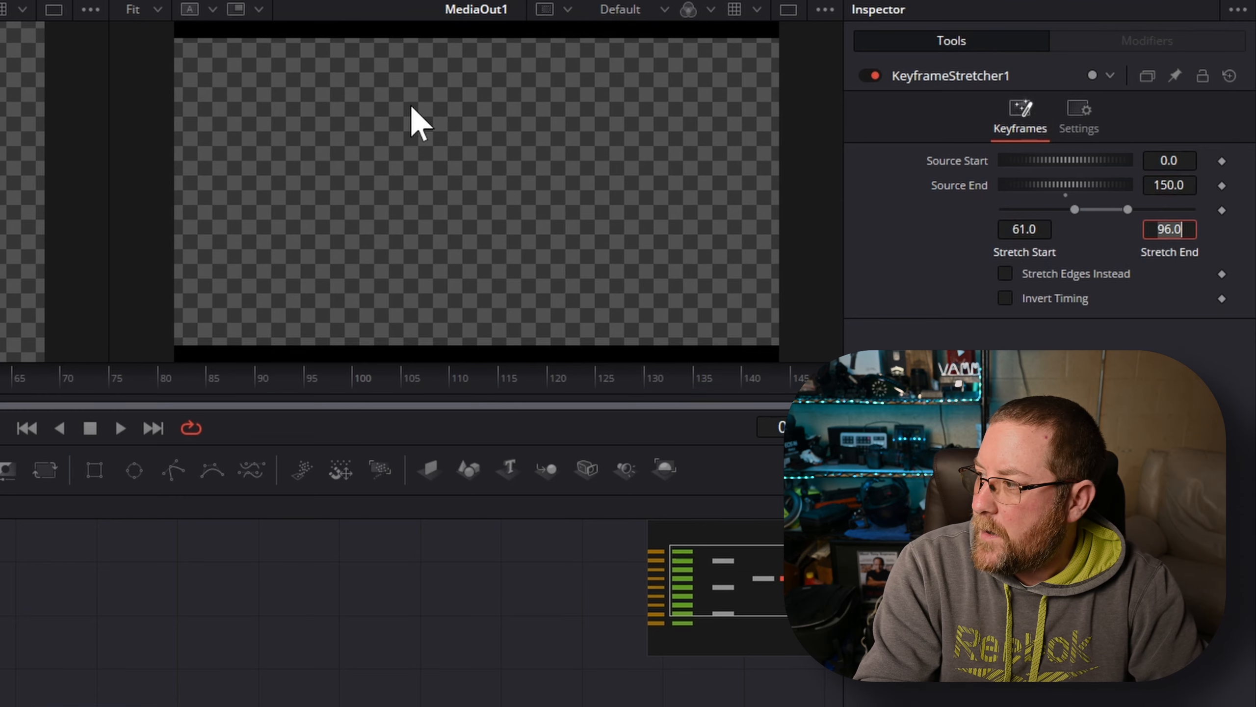
type("85")
key("Return")
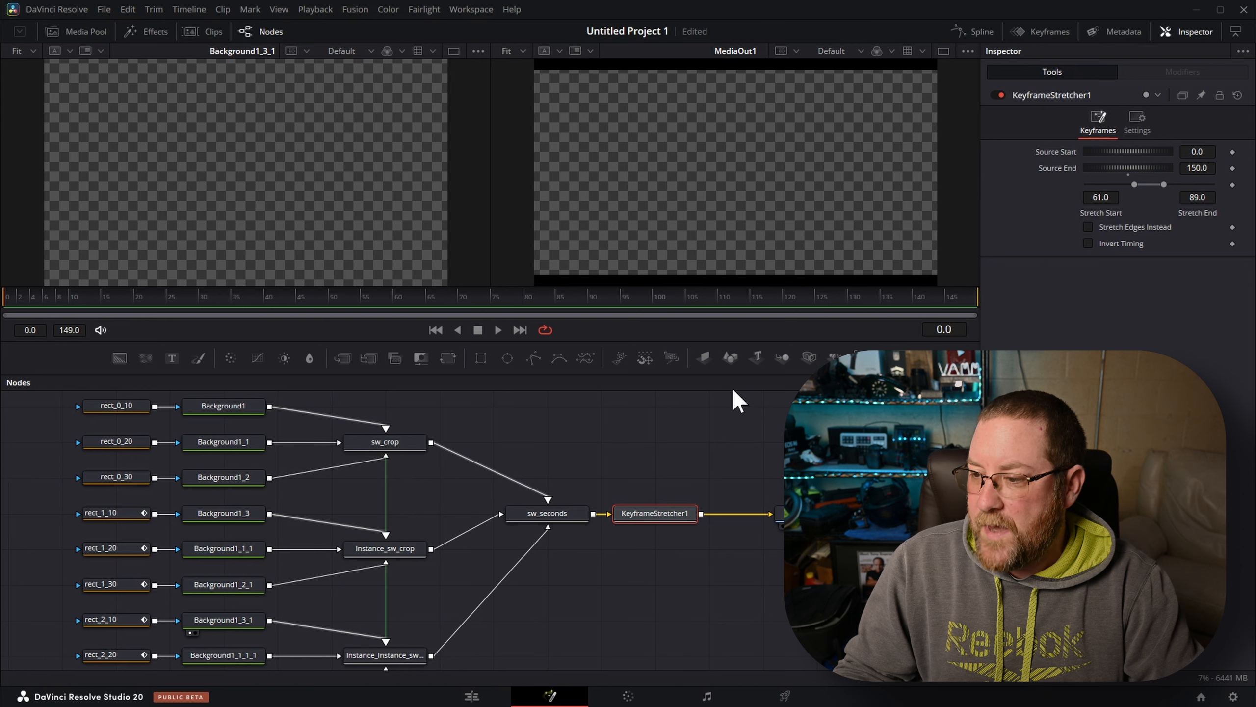
Group all nodes except MediaOut1 into a single group.
left_click_drag(36, 399, 695, 658)
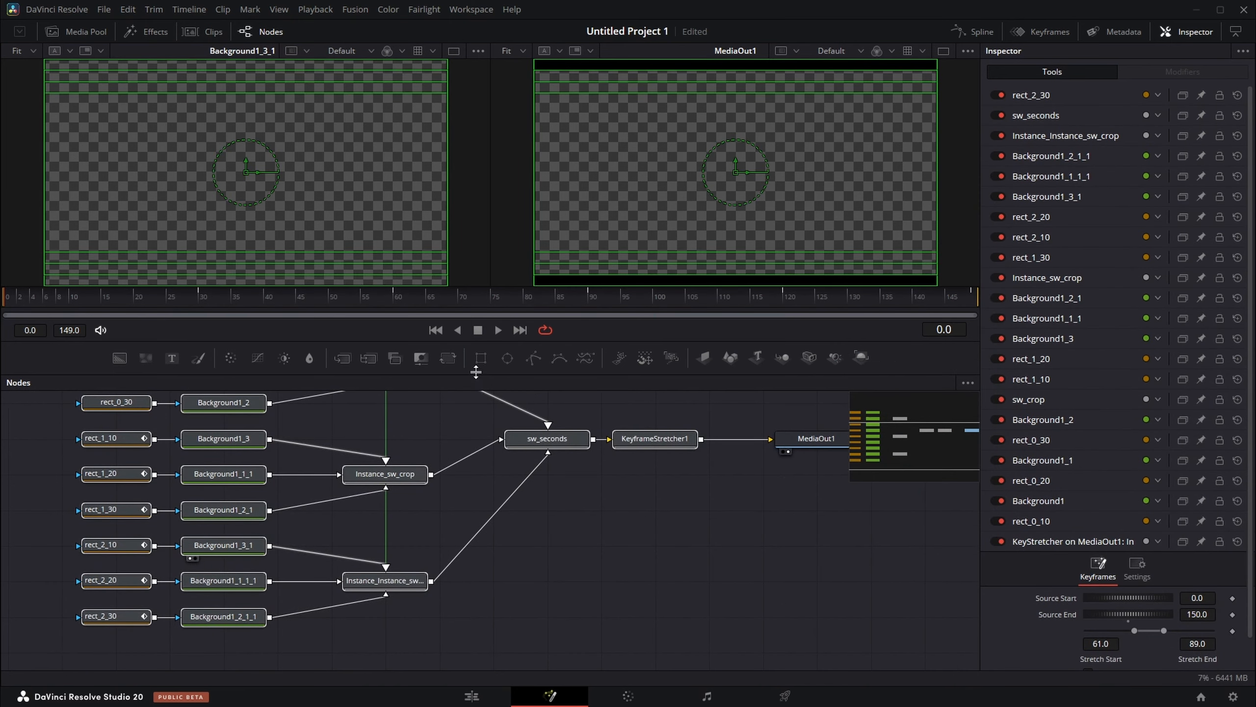
left_click_drag(477, 373, 478, 295)
scroll(527, 531, "up", 3)
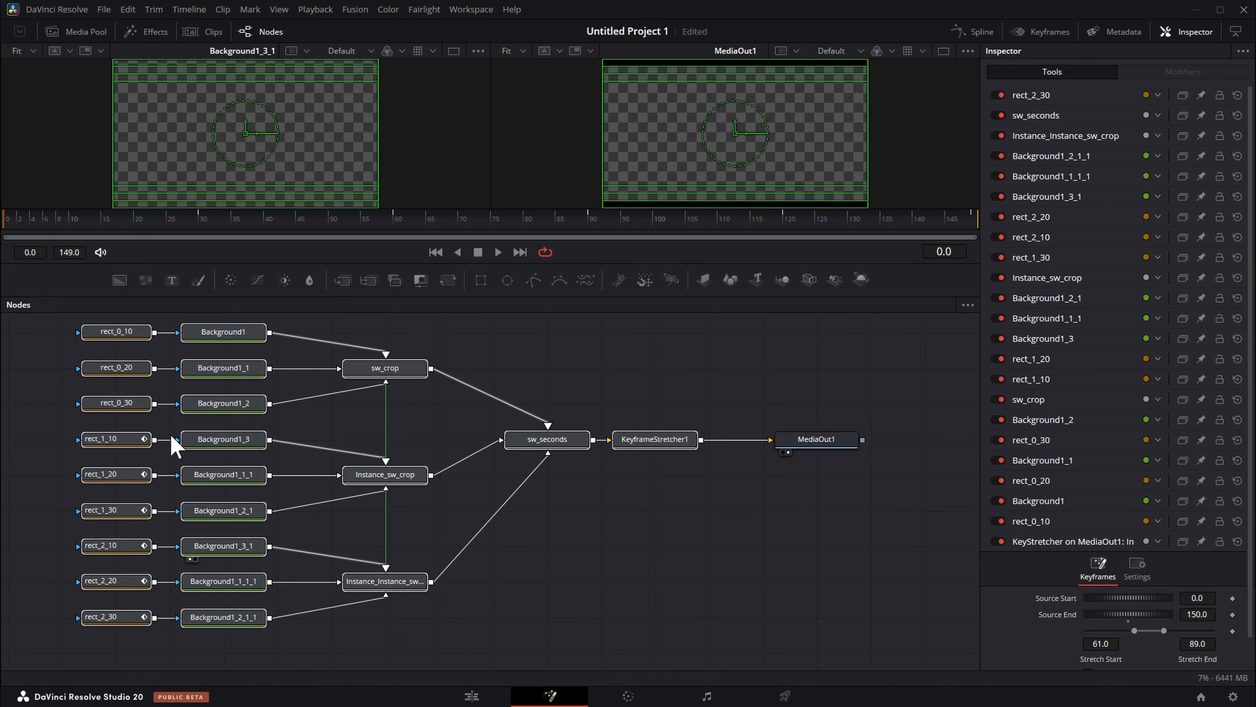
scroll(678, 387, "down", 3)
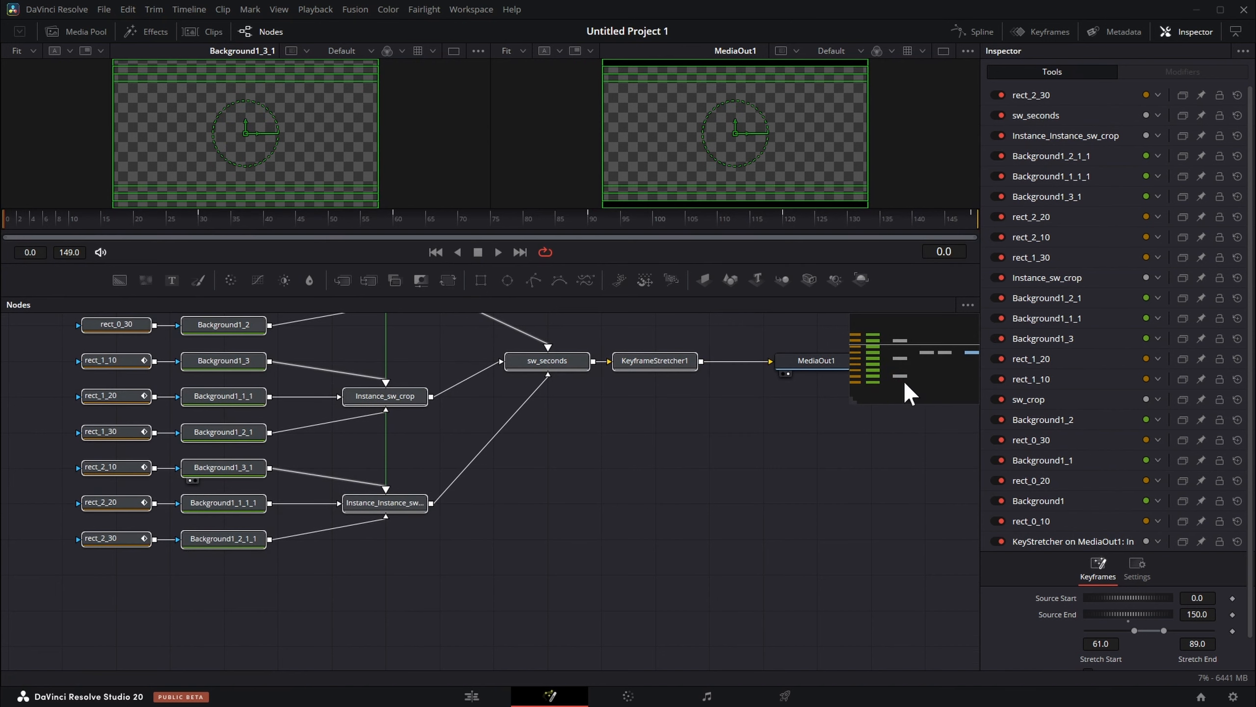
scroll(654, 482, "up", 3)
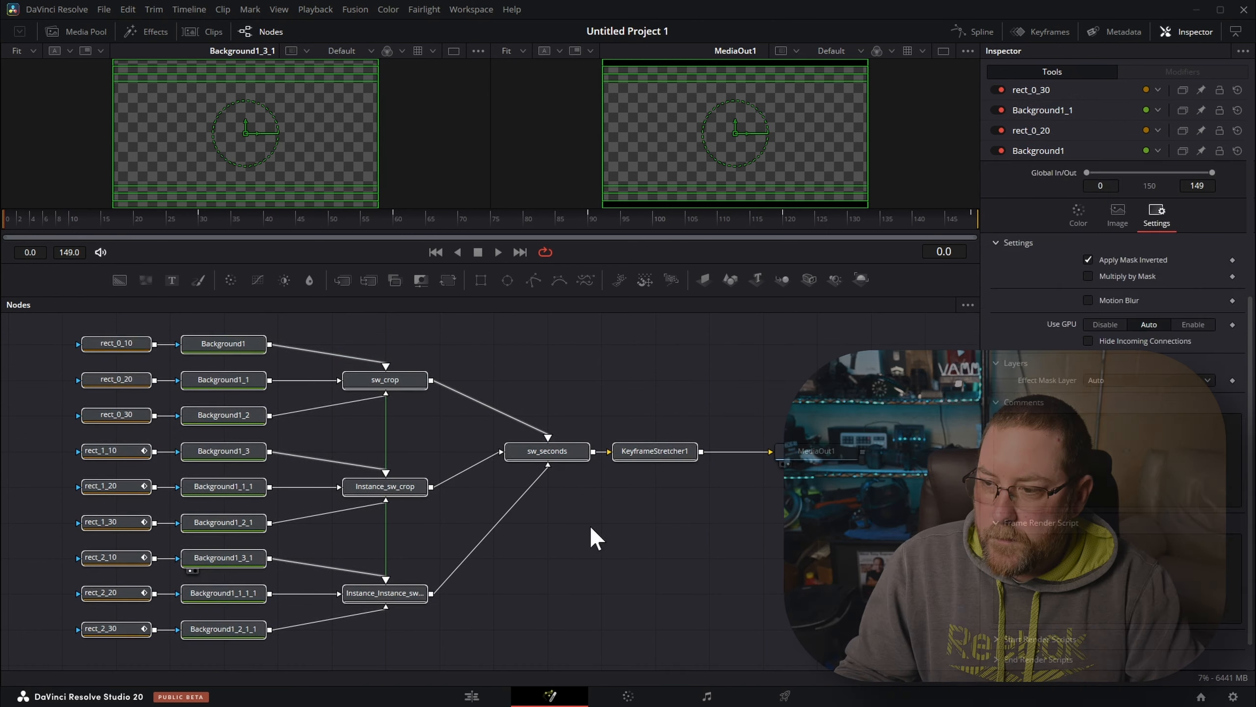
right_click(394, 386)
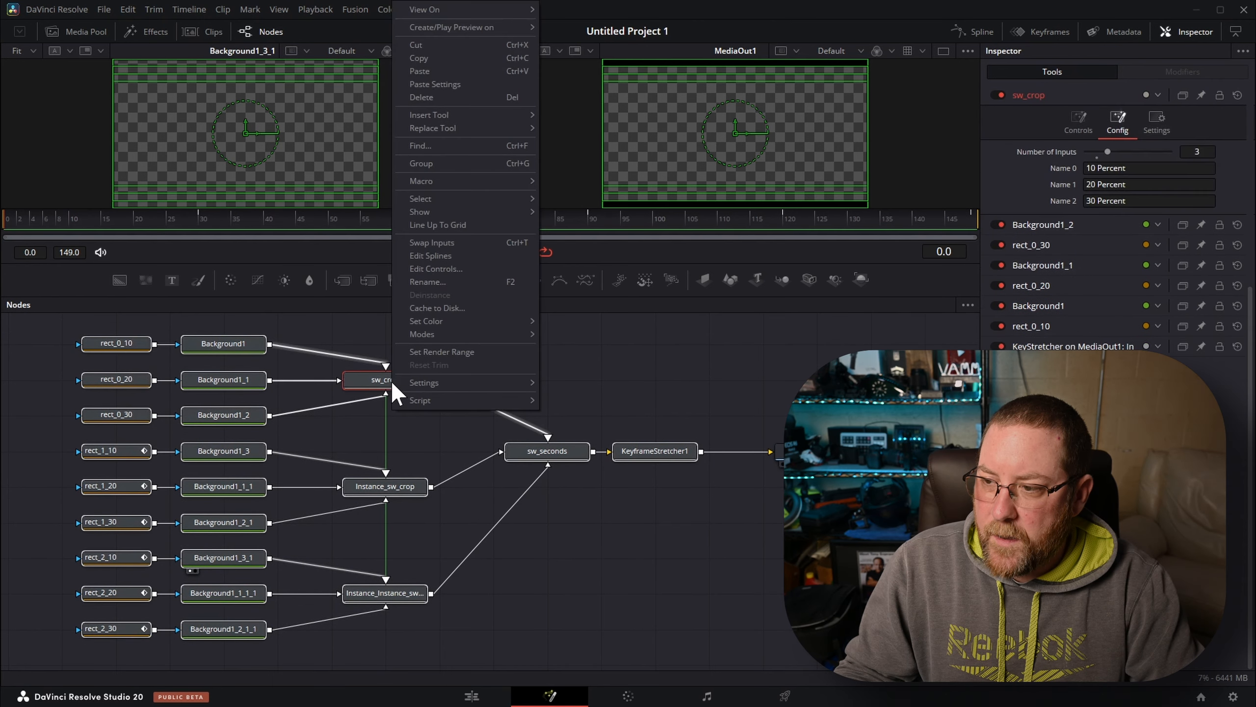
left_click(433, 164)
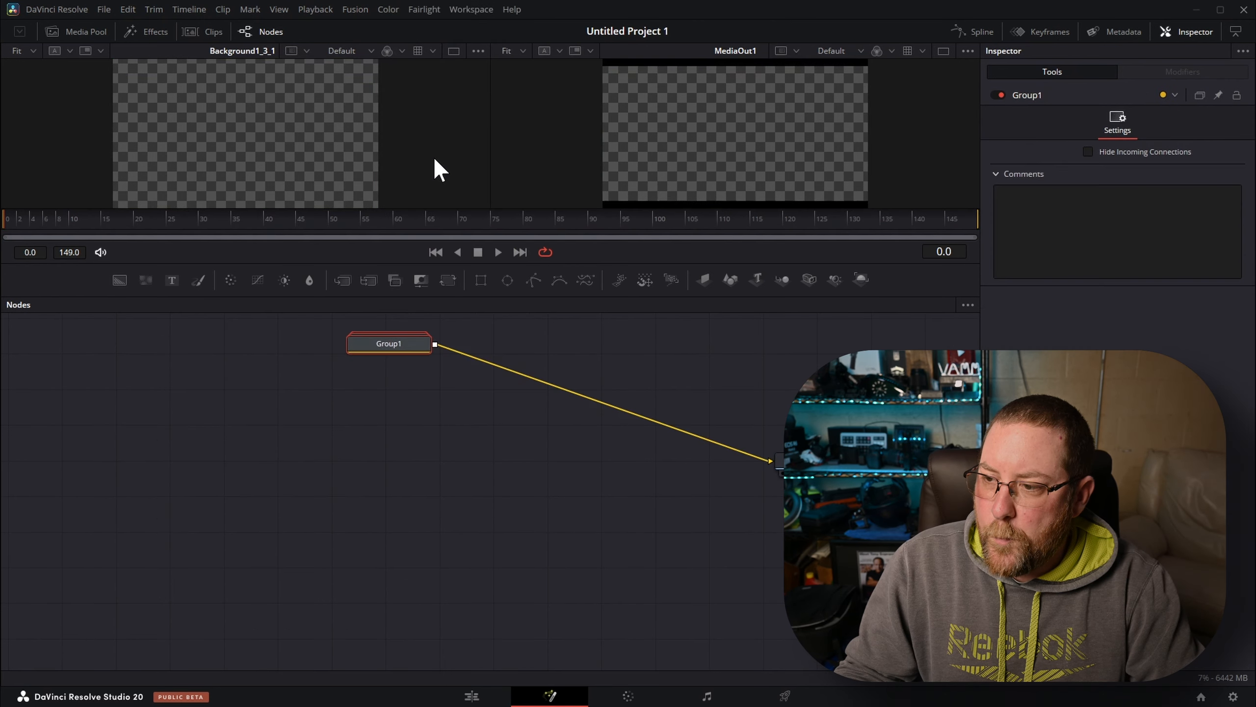
Align the group node with MediaOut1, rename it LetterBox, and expand it to show its nodes.
left_click_drag(381, 354, 394, 465)
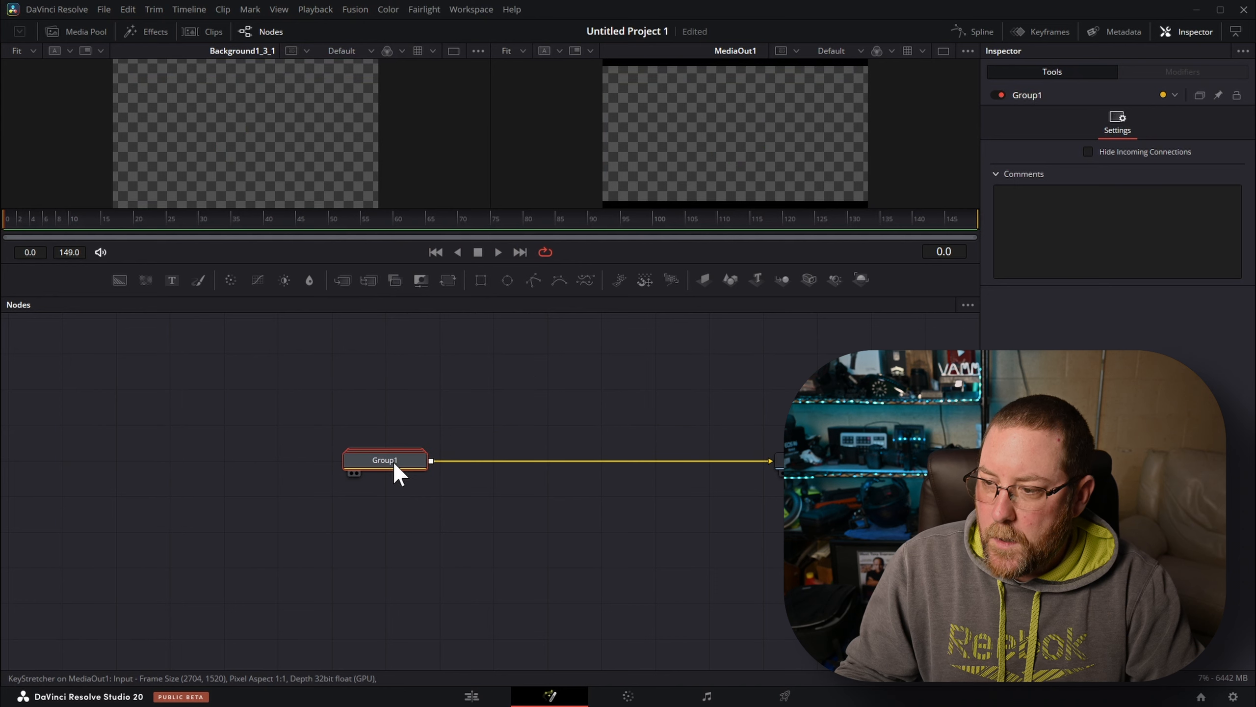
key("F2")
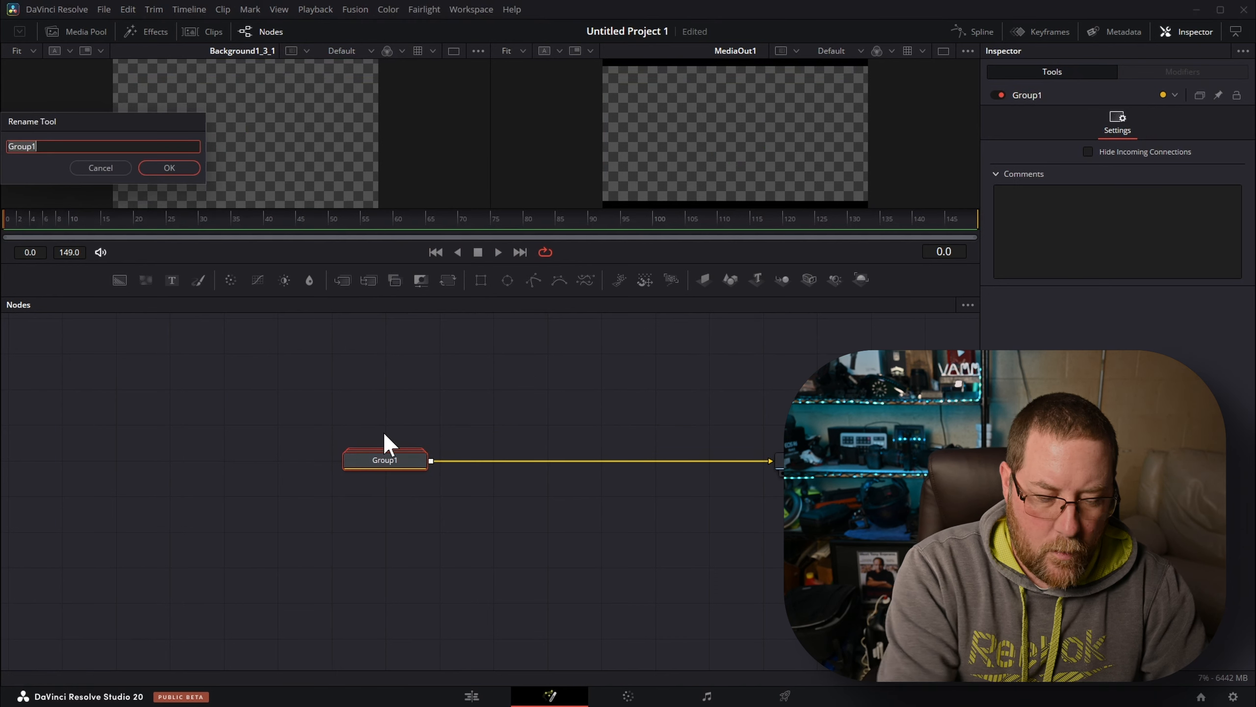
type("LetterBox")
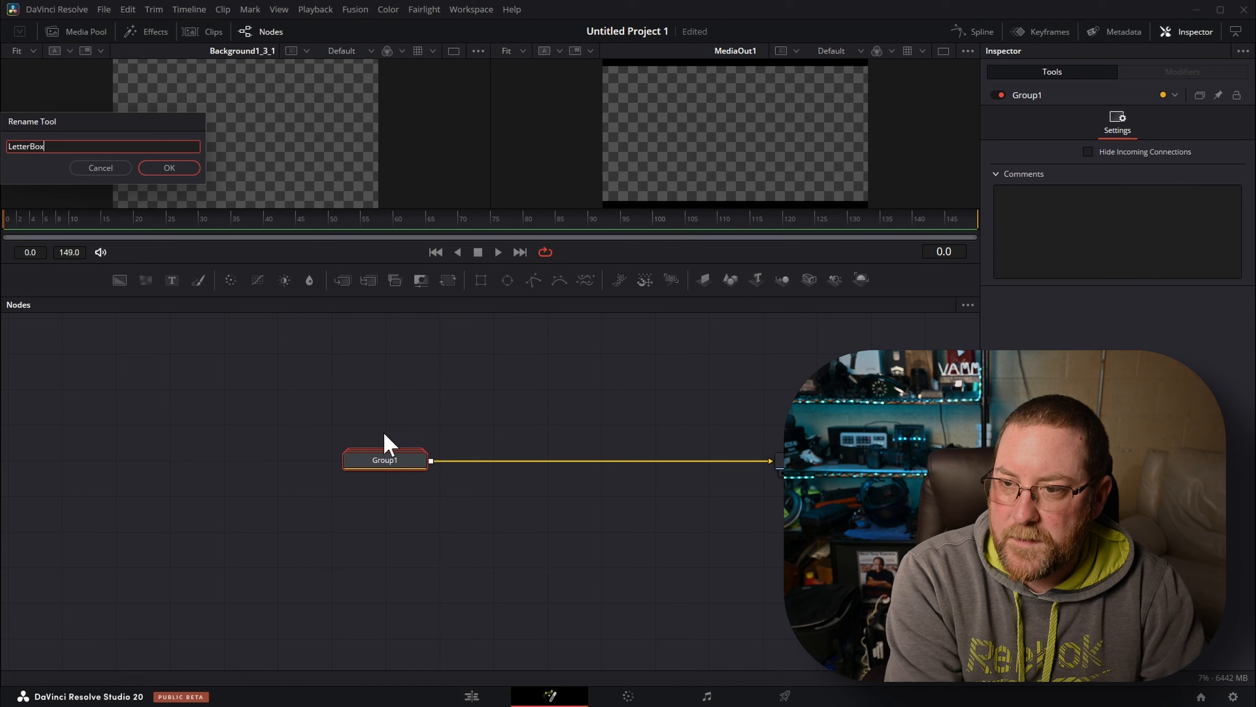
key("Return")
double_click(391, 460)
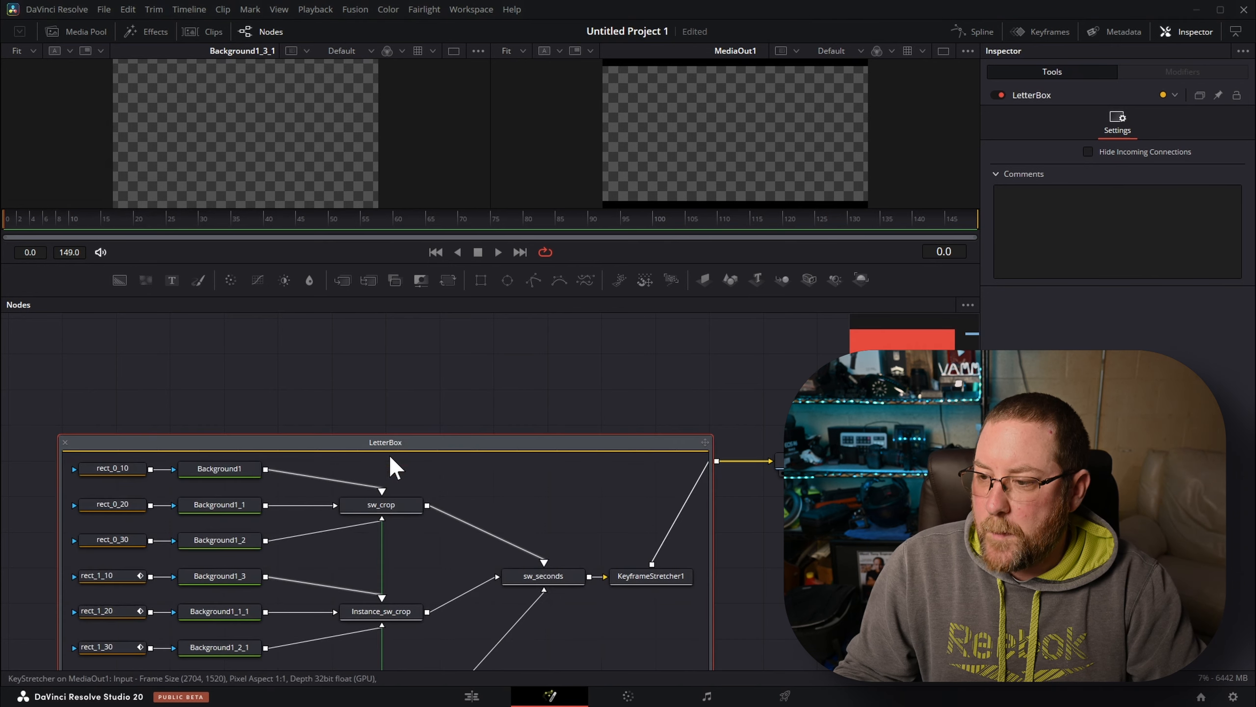
left_click_drag(460, 445, 549, 369)
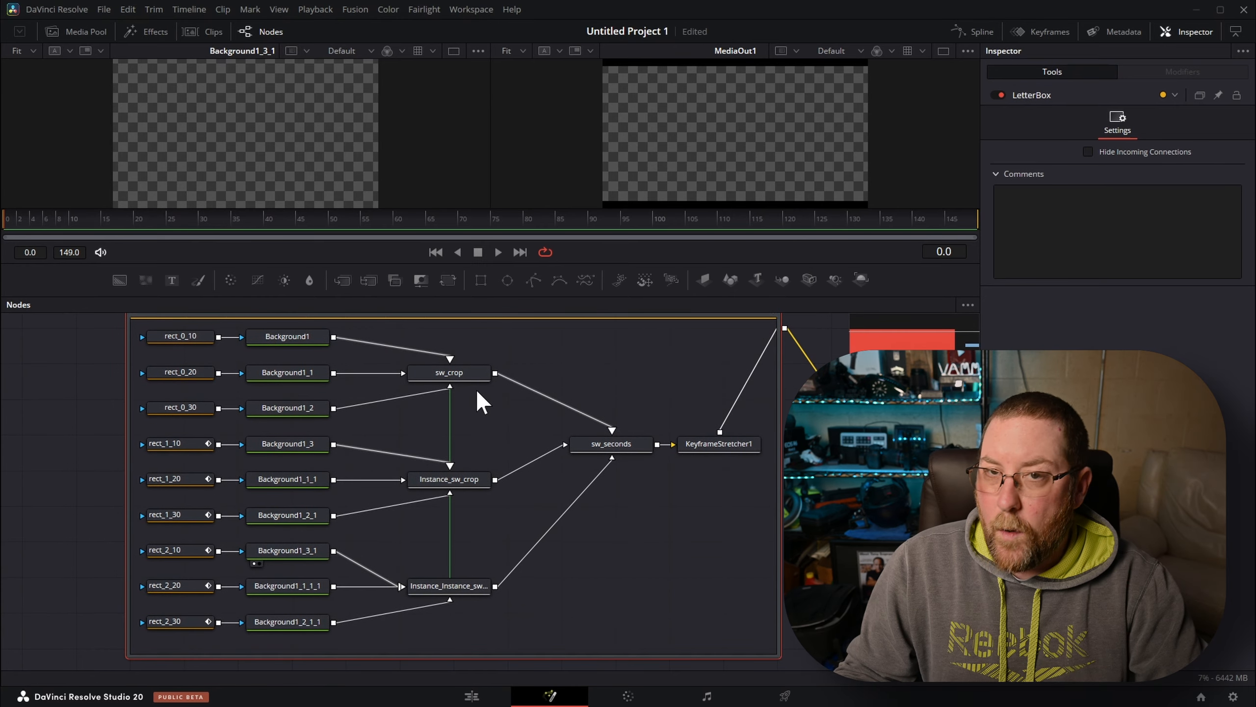
scroll(475, 389, "up", 1)
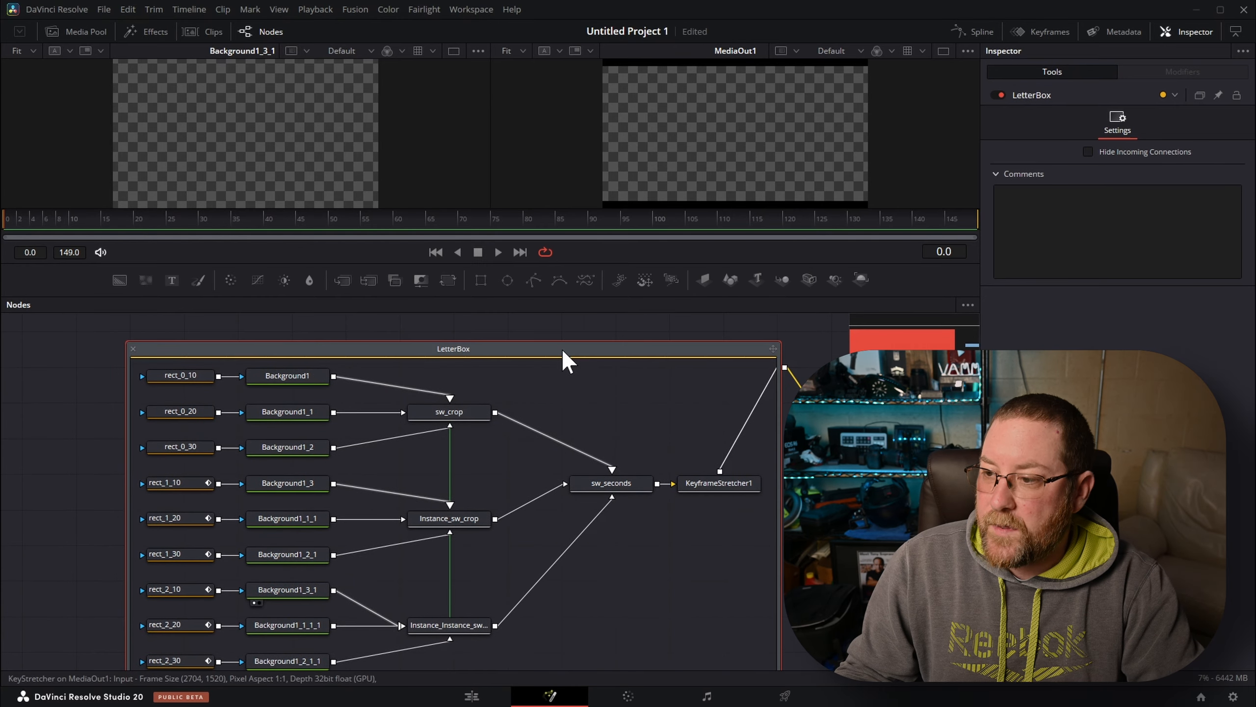
Create a user control on the LetterBox group named Time To Animate, with ID AnimSeconds and input control ComboControl.
right_click(1094, 96)
left_click(1127, 254)
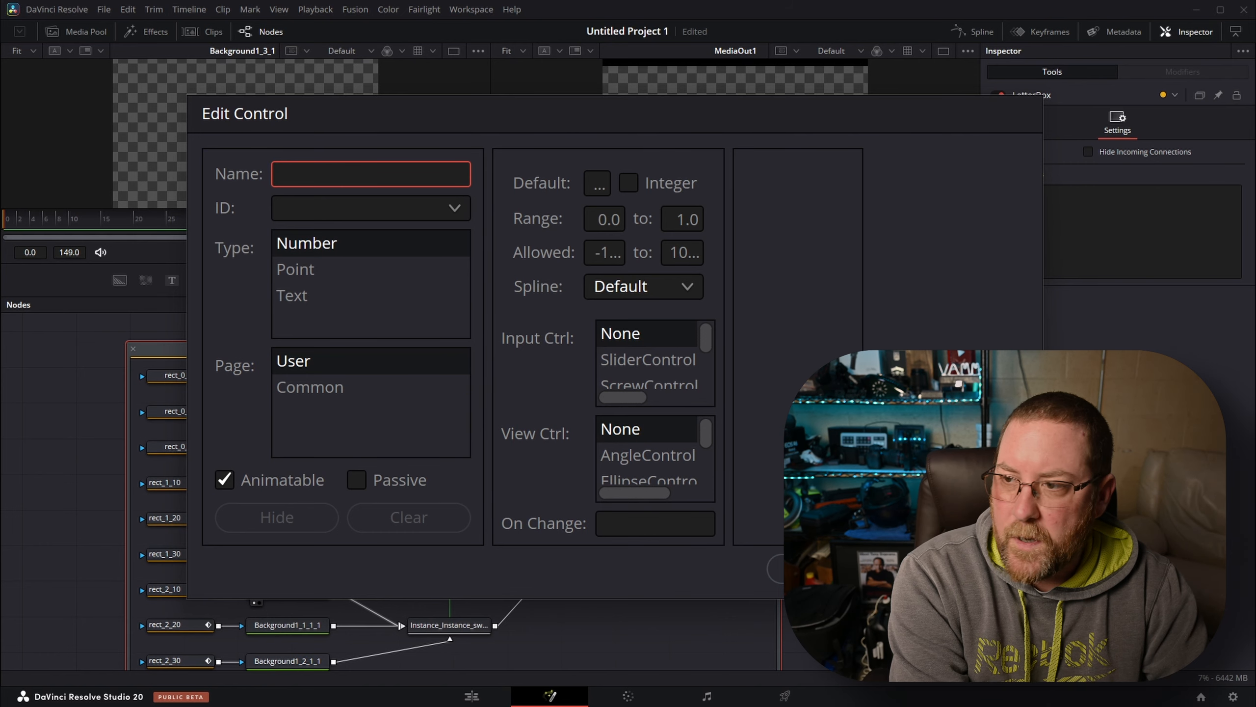
type("imate")
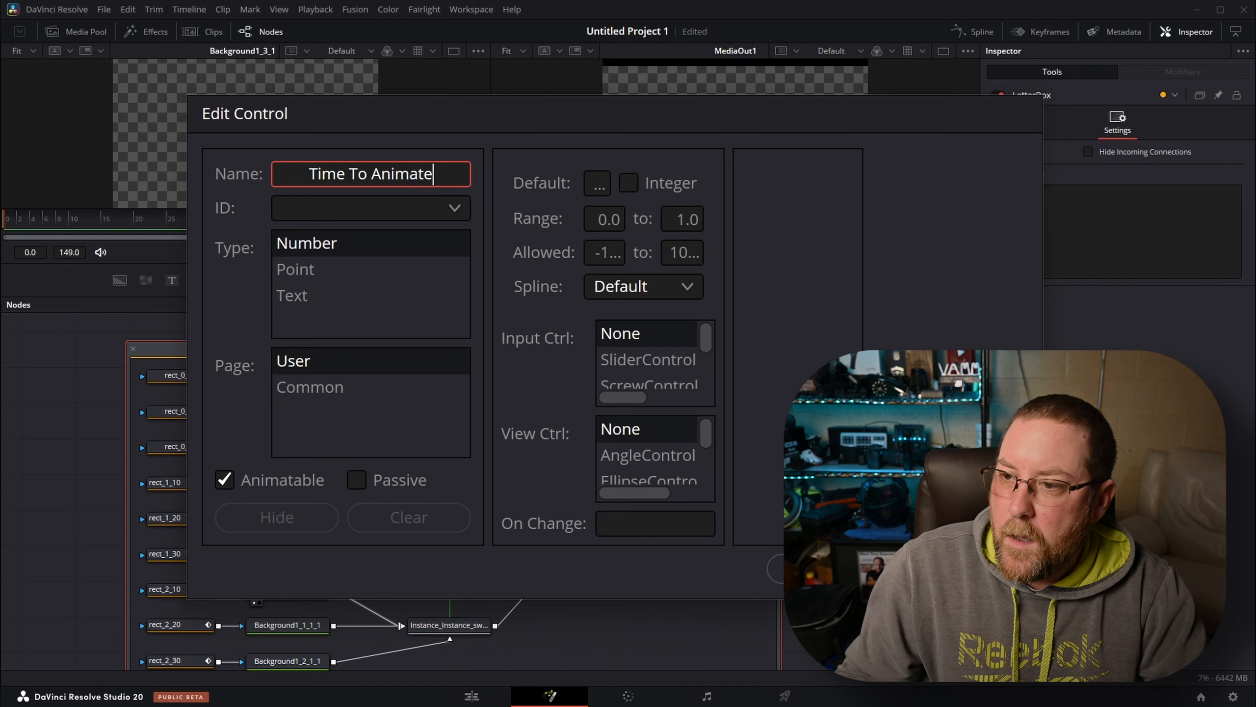
key("Tab")
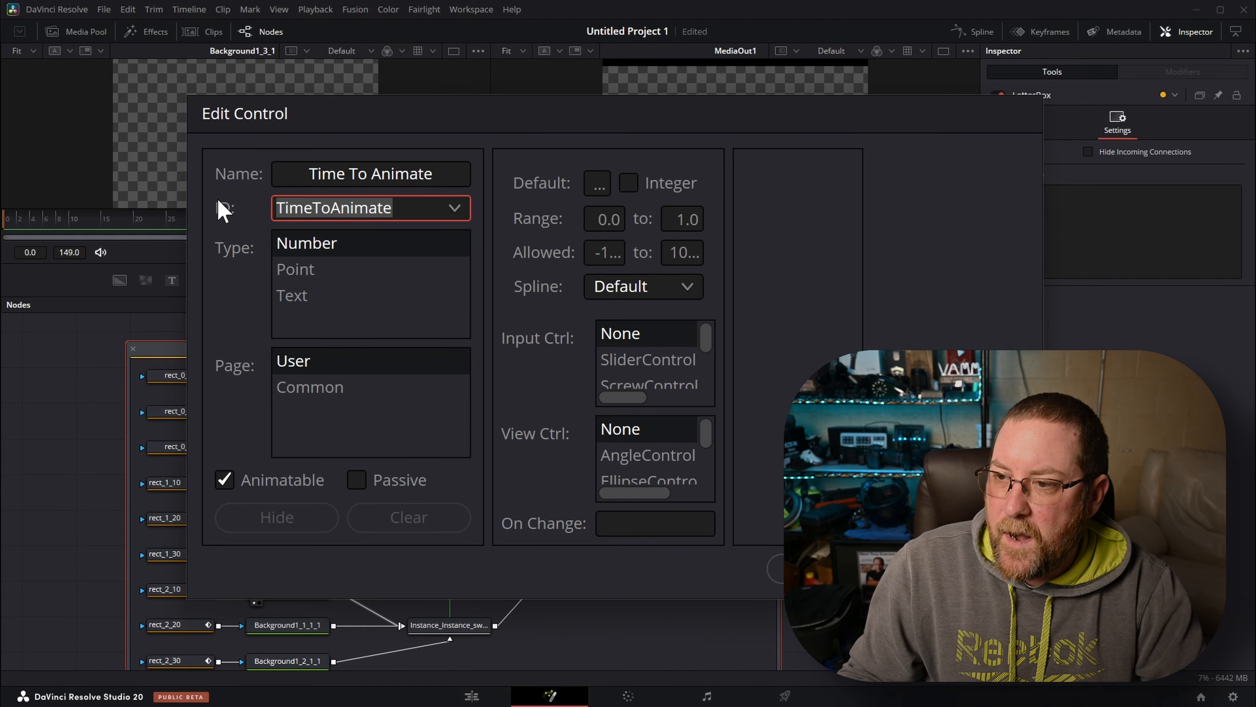
type("AnimSeconds")
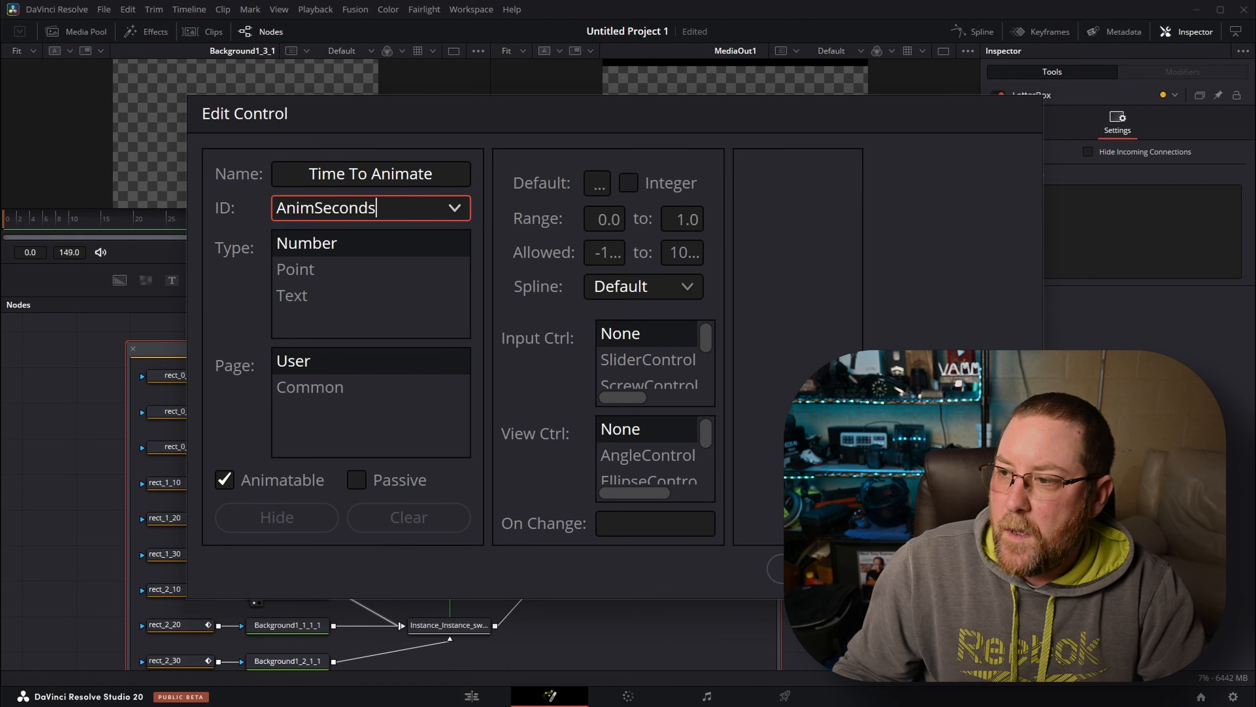
scroll(661, 359, "down", 5)
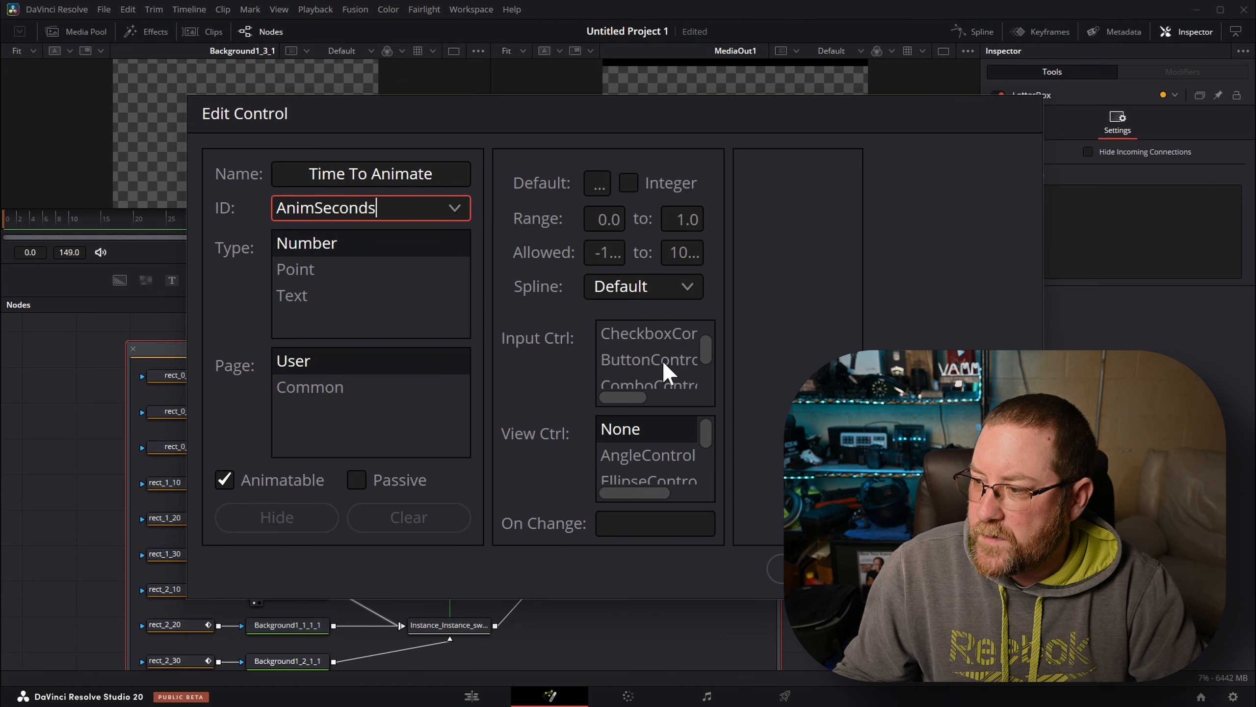
left_click(640, 336)
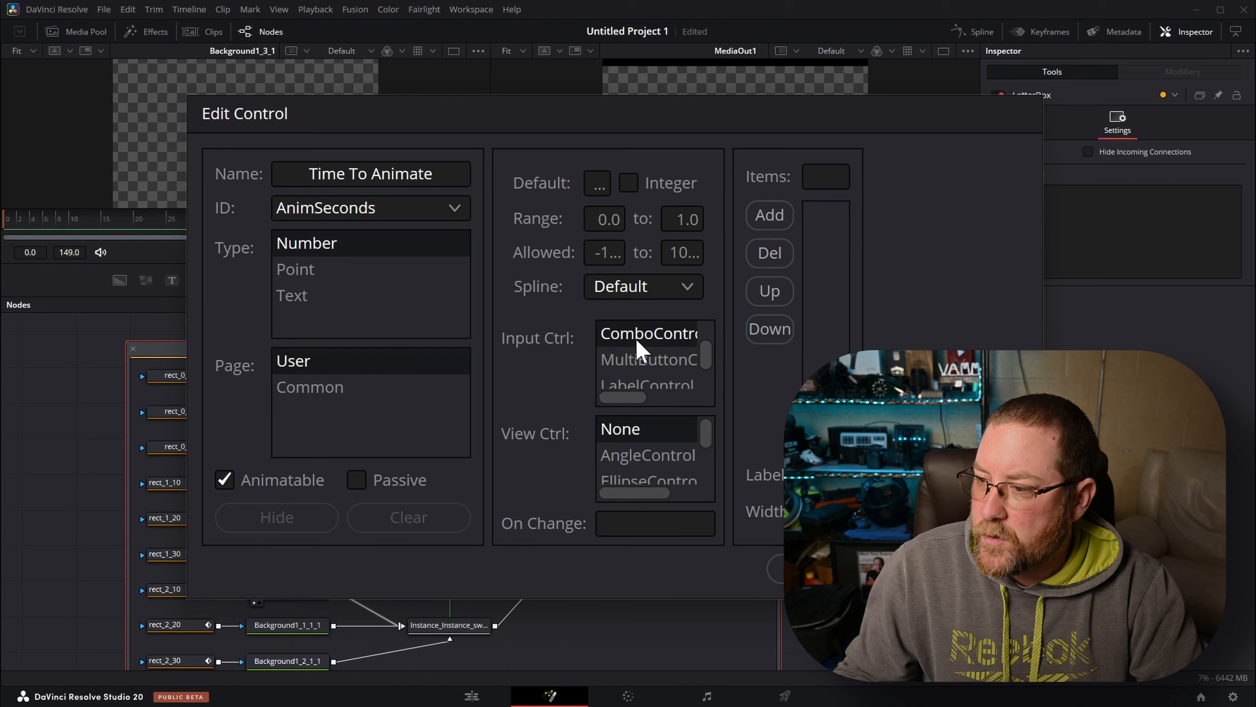
Add the items 0 Seconds, 1 Second and 2 Seconds to the Time To Animate control and save it.
left_click_drag(1042, 339, 1226, 339)
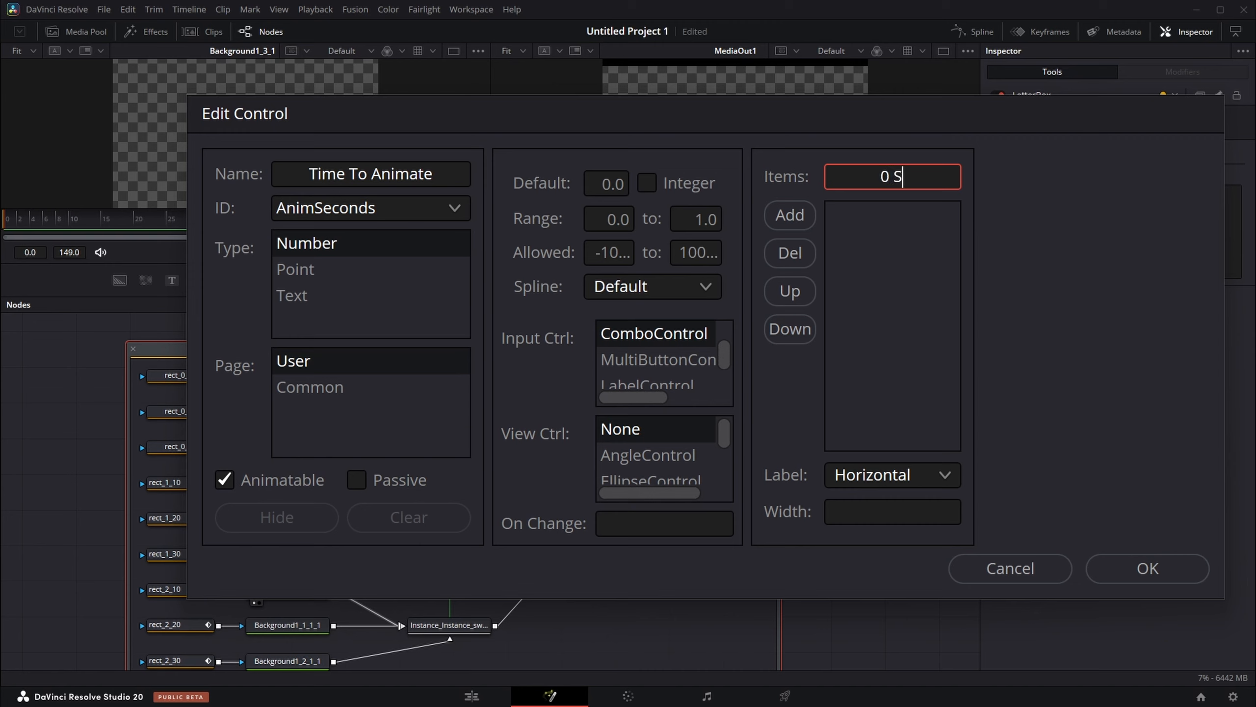
left_click(790, 215)
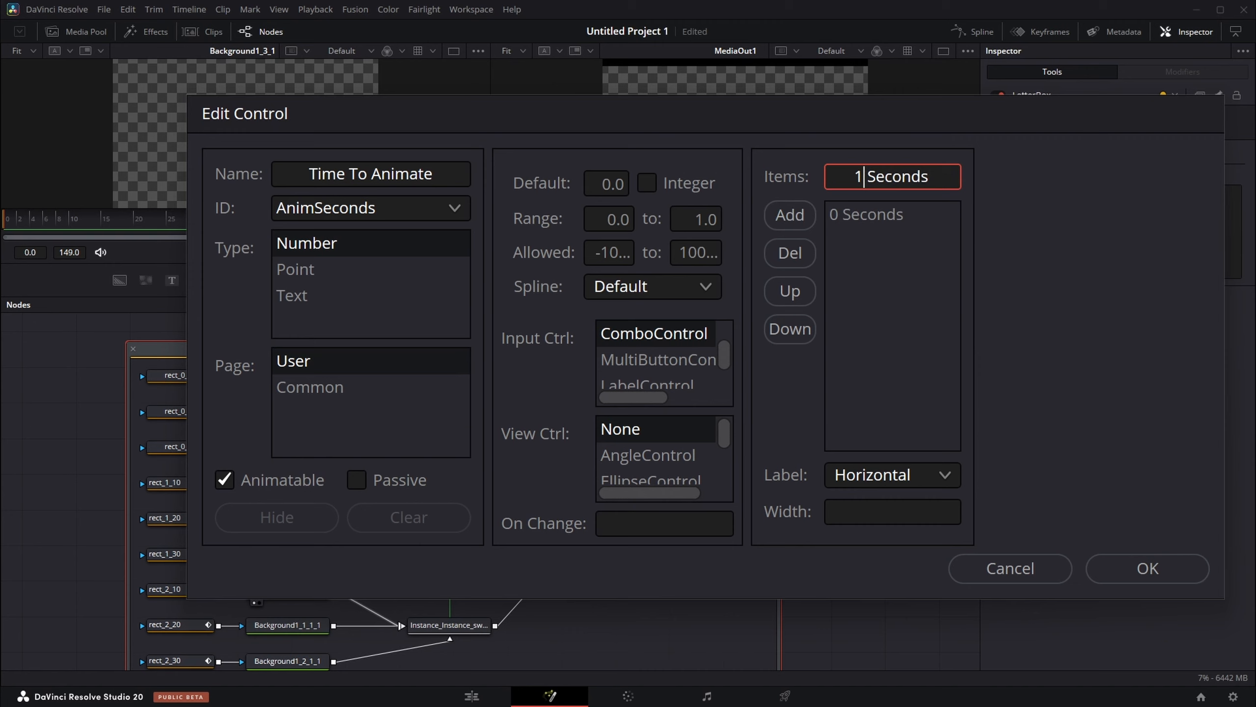
type("1 Second")
left_click(795, 216)
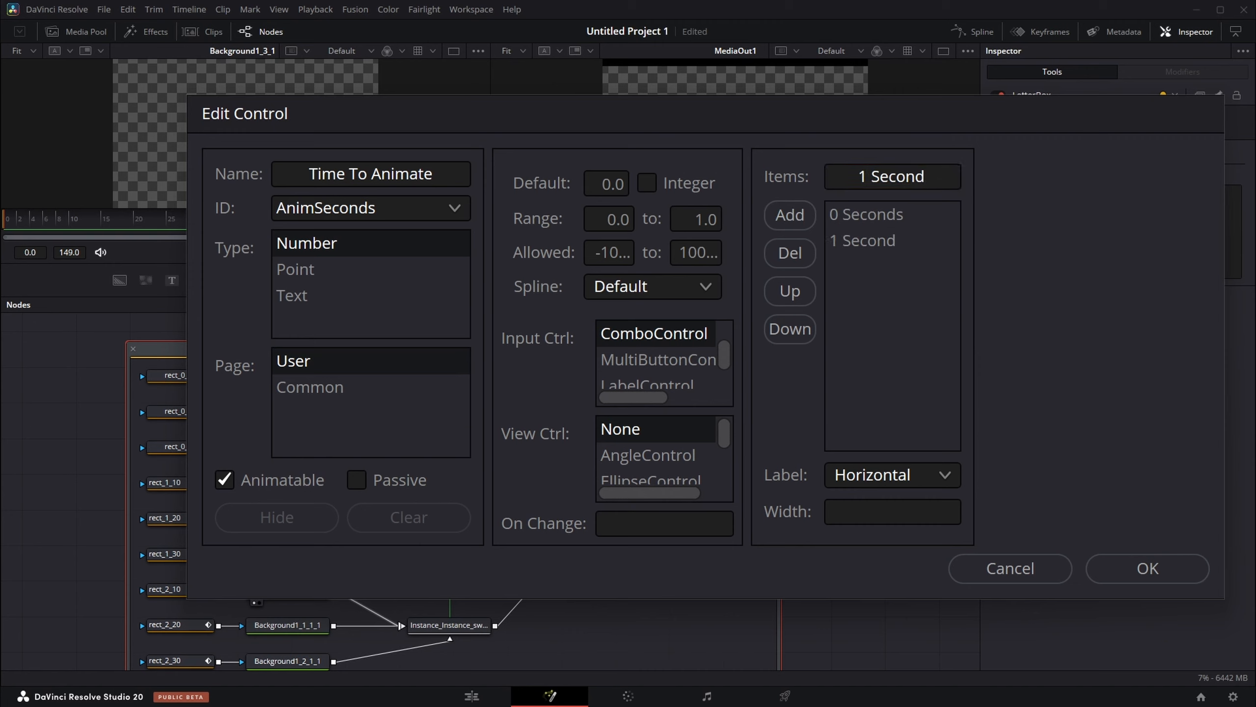
type("2 Seconds")
left_click(791, 218)
left_click(1137, 569)
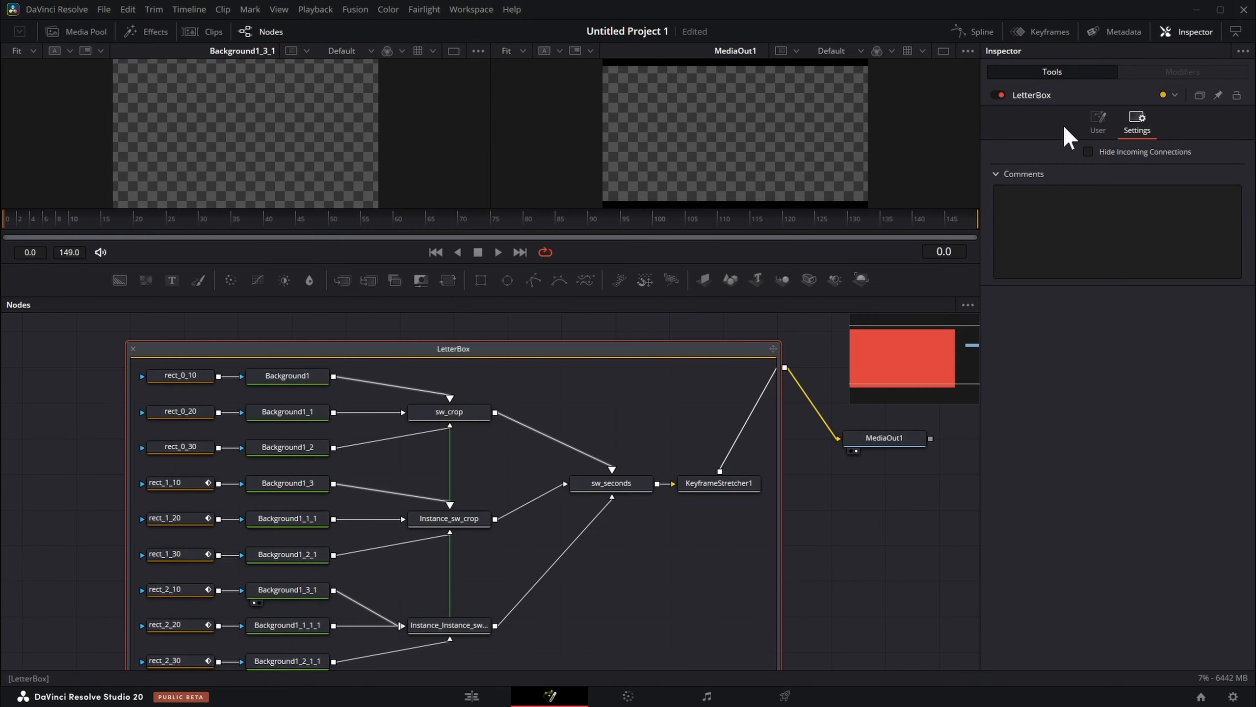
Create another user control on the LetterBox group named Crop Amount, with ID CropAmount and input control ComboControl.
right_click(1078, 102)
left_click(1115, 262)
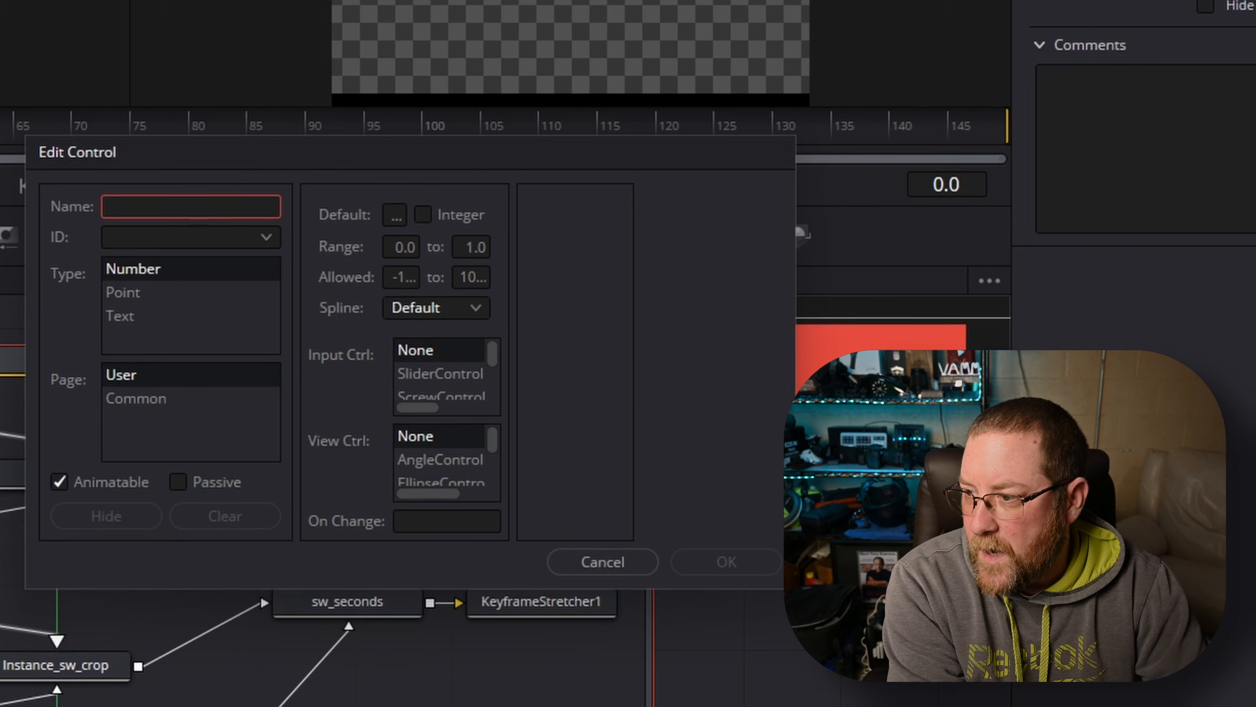
type("ount")
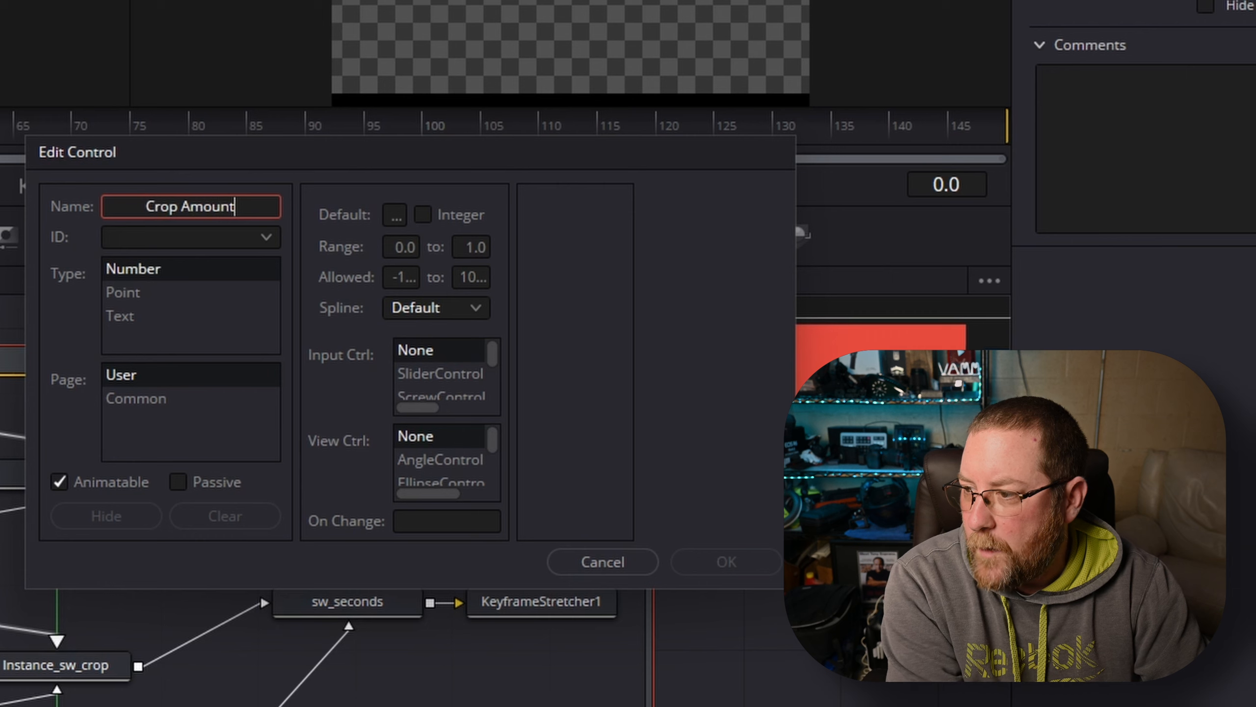
key("Tab")
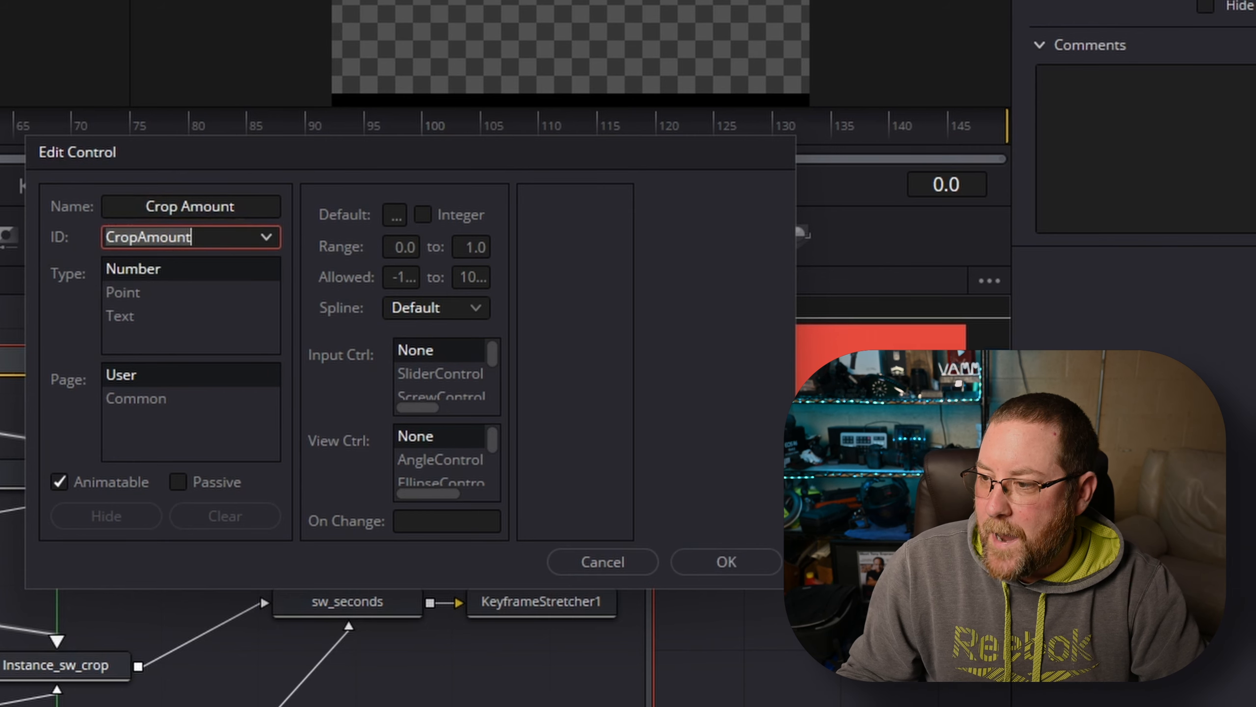
left_click(502, 381)
scroll(495, 369, "down", 3)
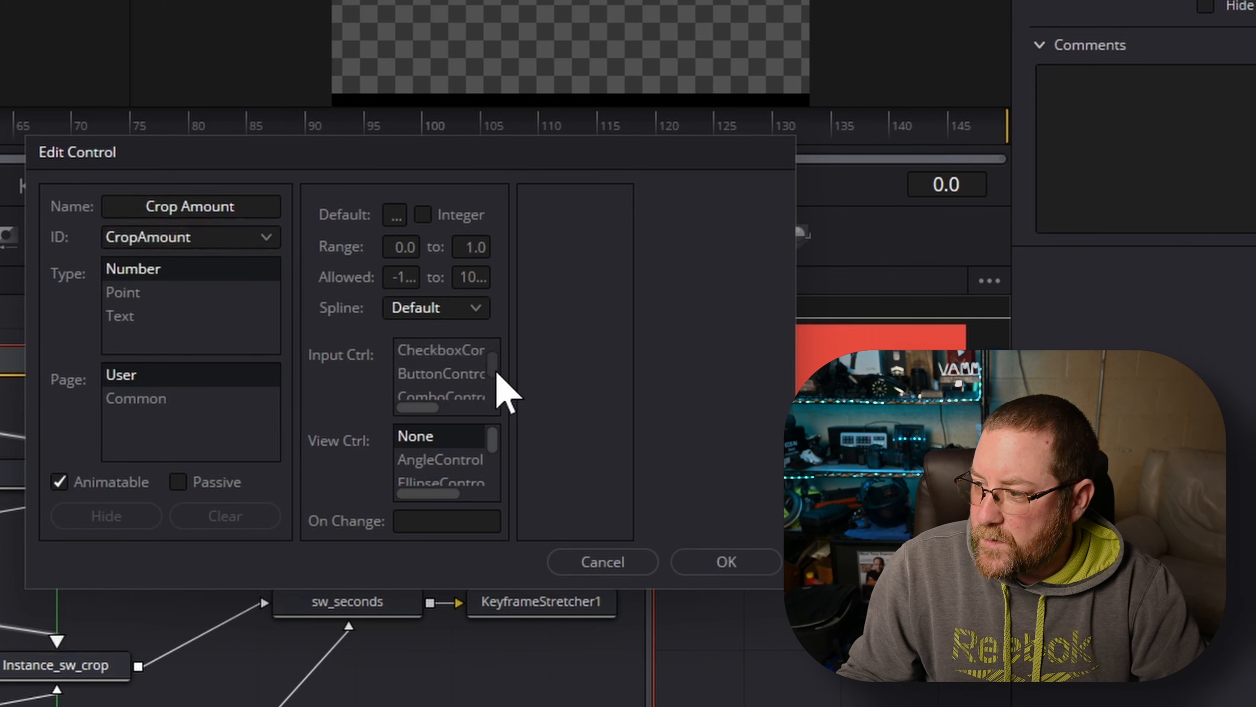
left_click(451, 396)
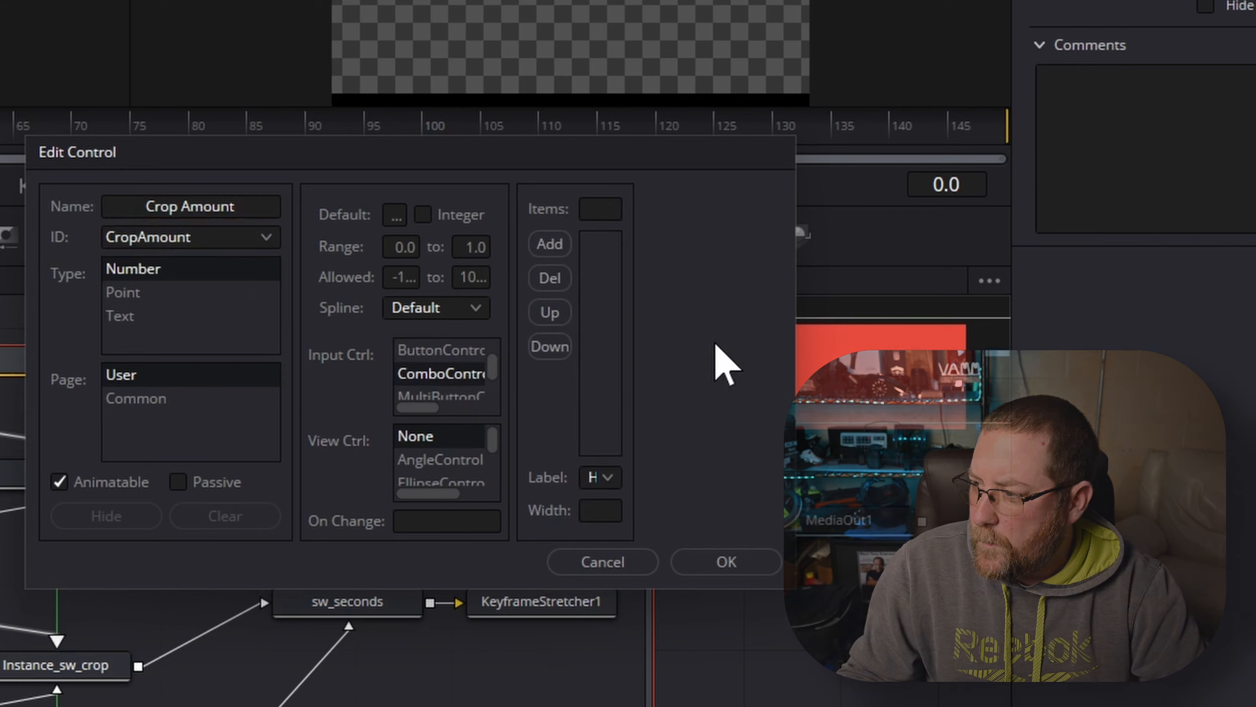
Add the items 10 Percent and 20 Percent to the Crop Amount control and save it.
left_click_drag(791, 385, 1051, 384)
type("10 Percent")
left_click(601, 252)
triple_click(702, 209)
type("20 Percent")
left_click(601, 252)
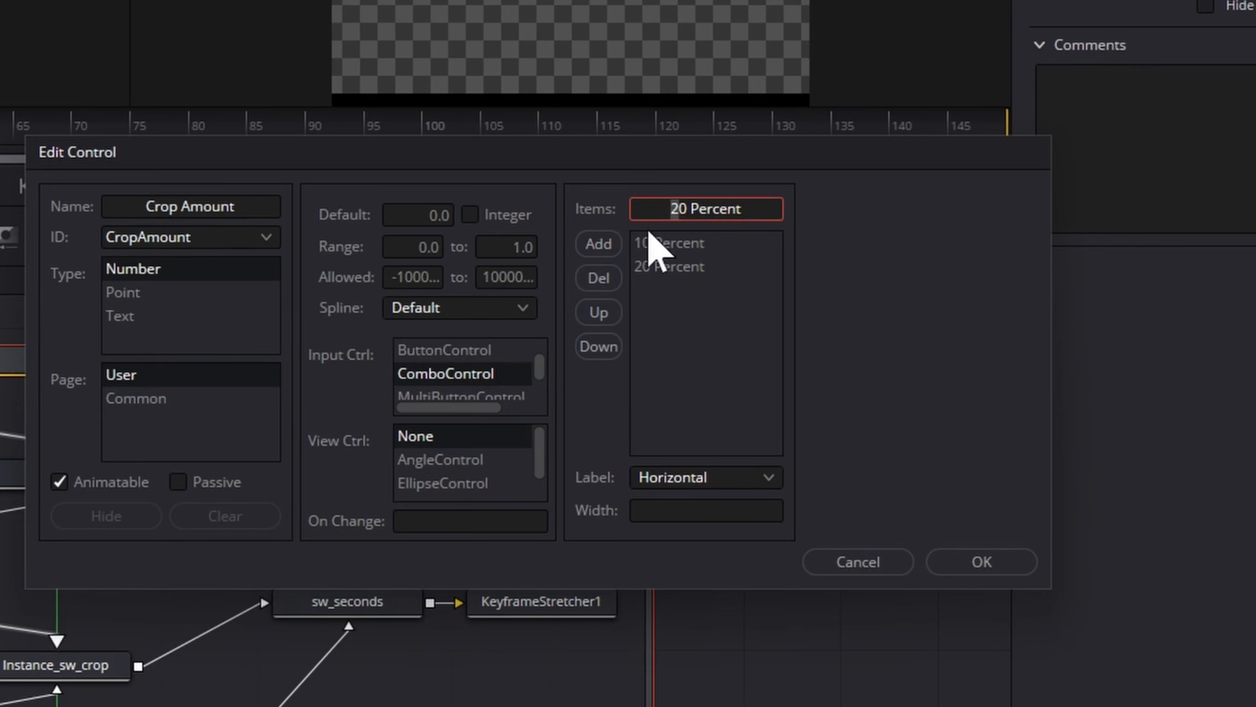
left_click(977, 564)
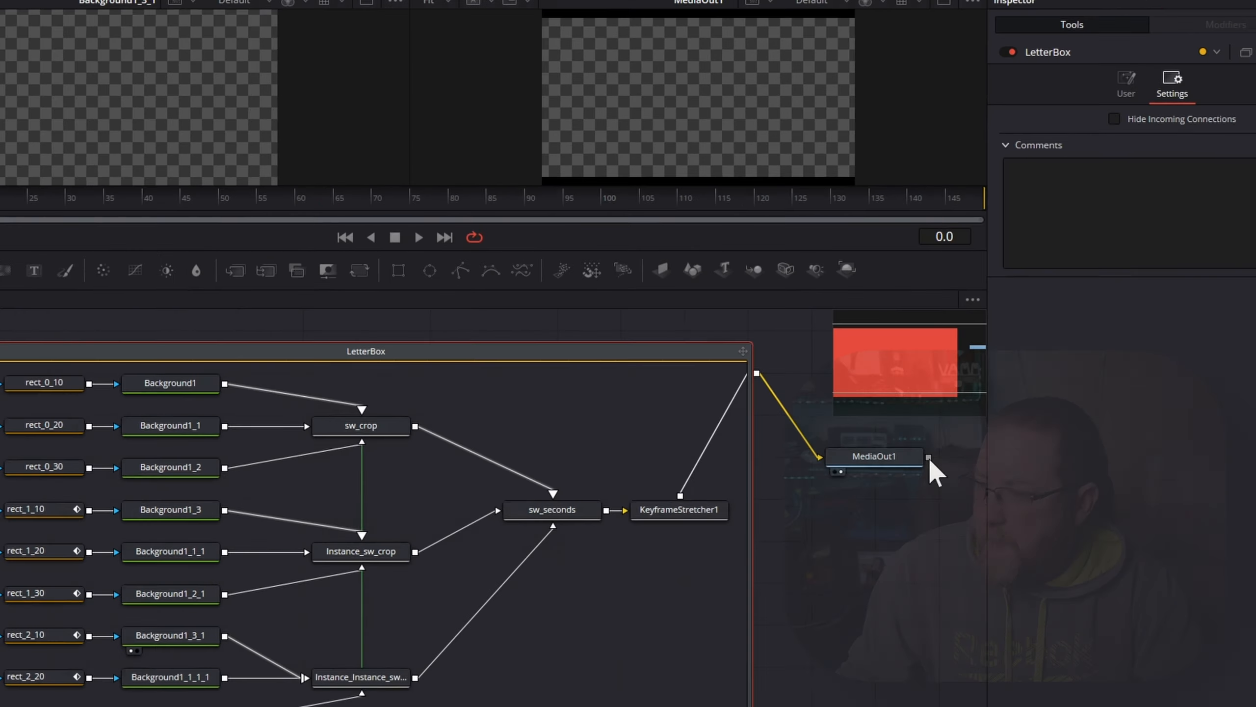